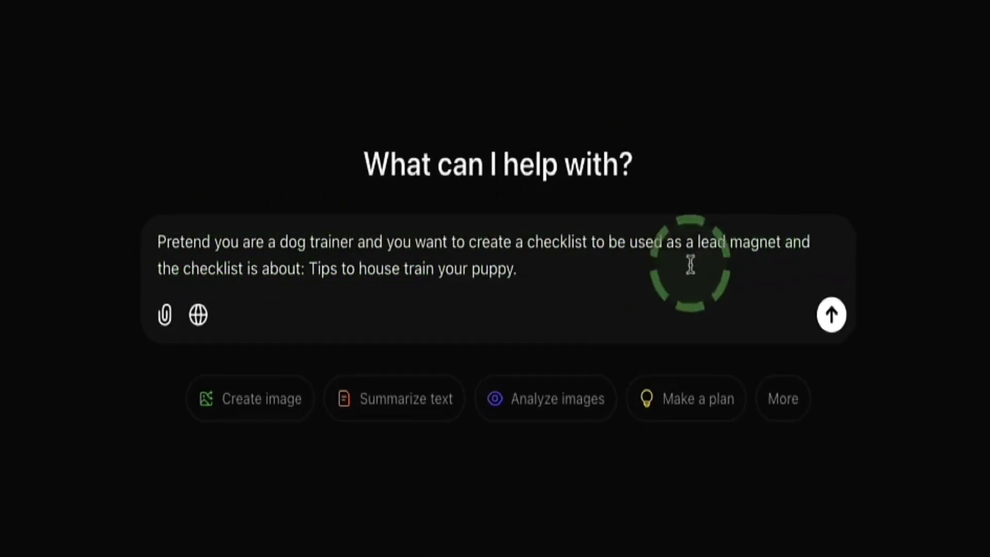
Step: Submit the prompt asking for a dog trainer's lead magnet checklist about tips to house train your puppy
left_click_drag(321, 273, 526, 273)
left_click(531, 274)
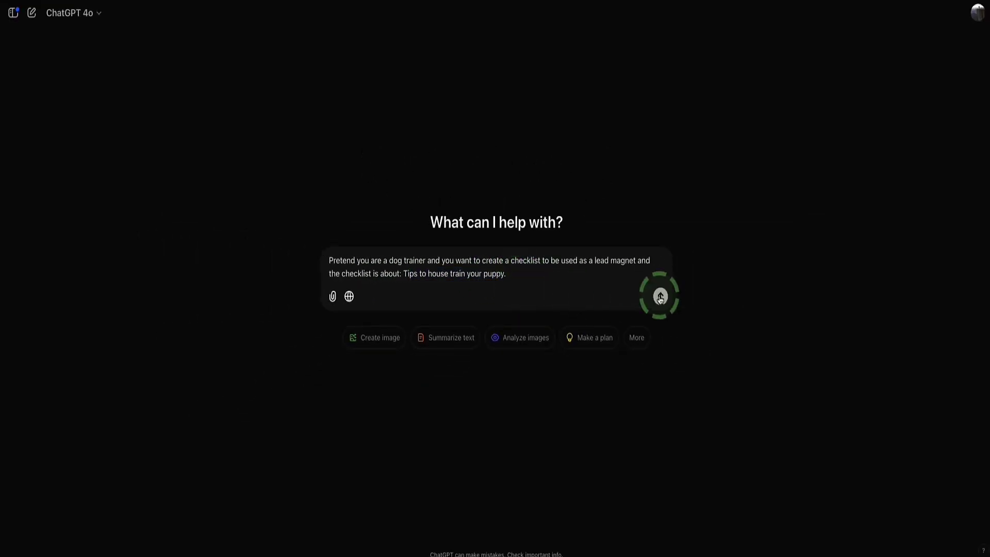
left_click(660, 297)
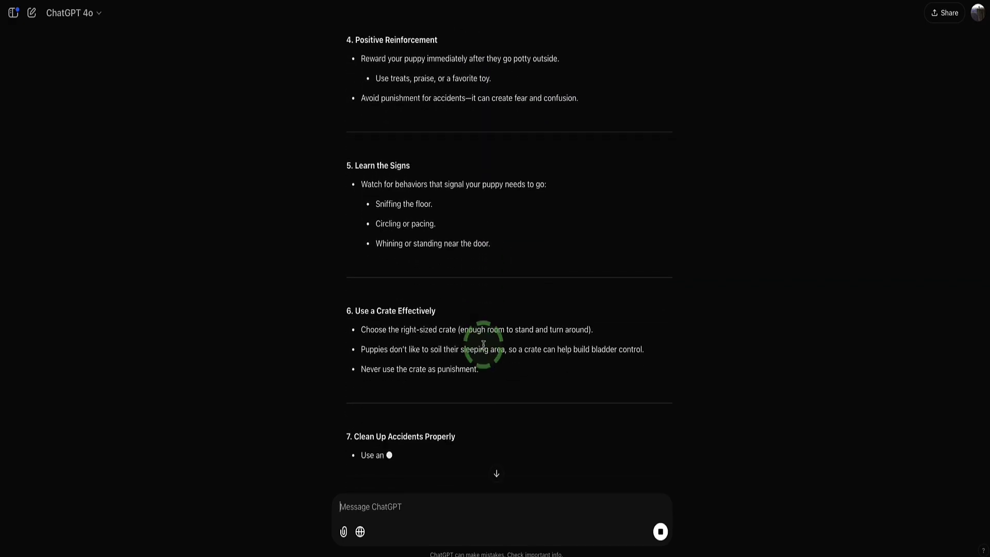
Step: Read through the generated puppy house training checklist from its first section to the later ones
scroll(483, 344, "up", 15)
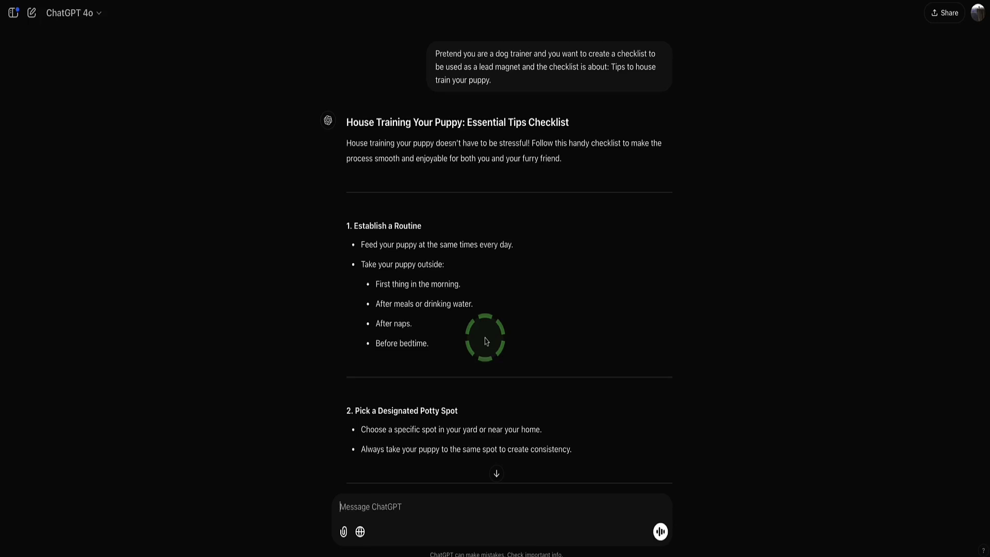
scroll(331, 302, "down", 20)
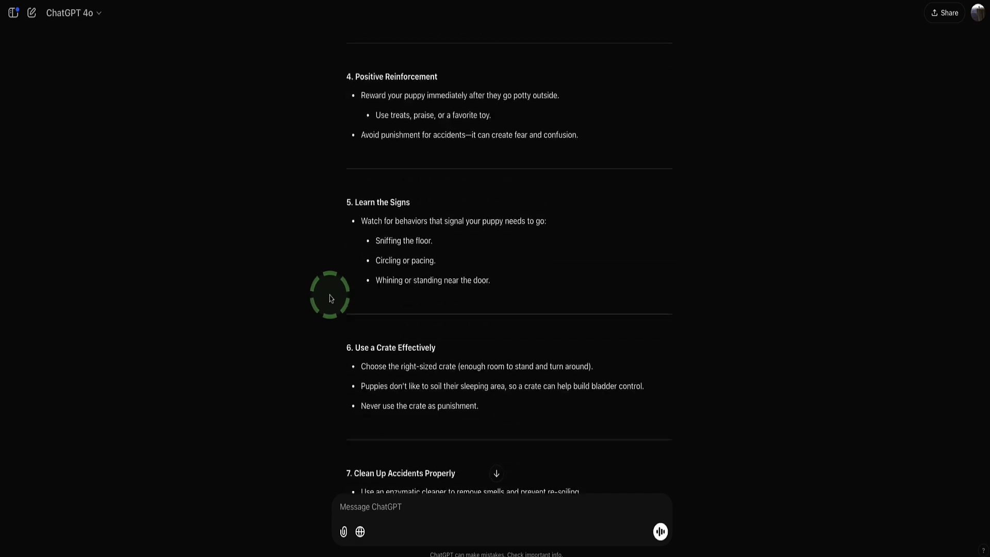
scroll(331, 299, "up", 20)
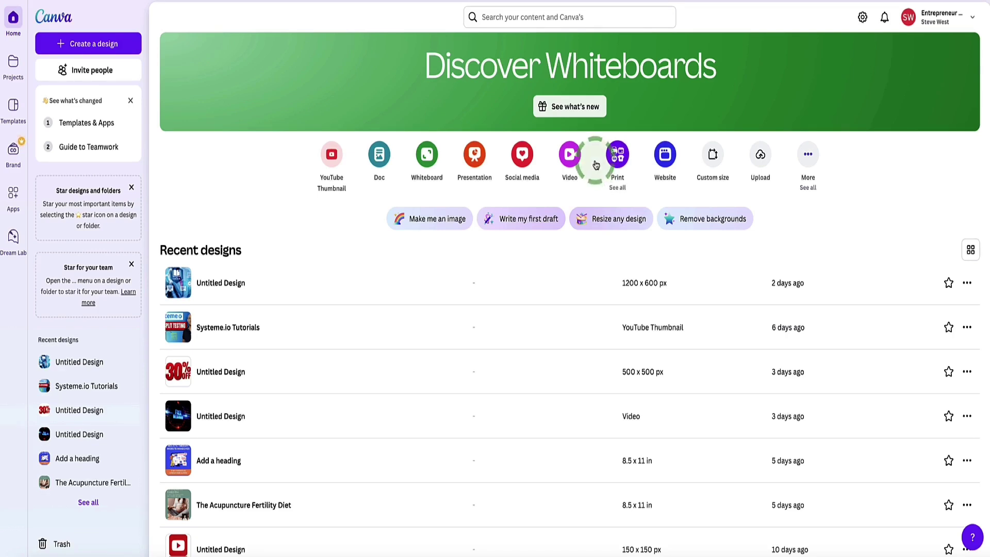
Step: Switch to Canva, search for "checklists" and look through the template results
left_click(515, 11)
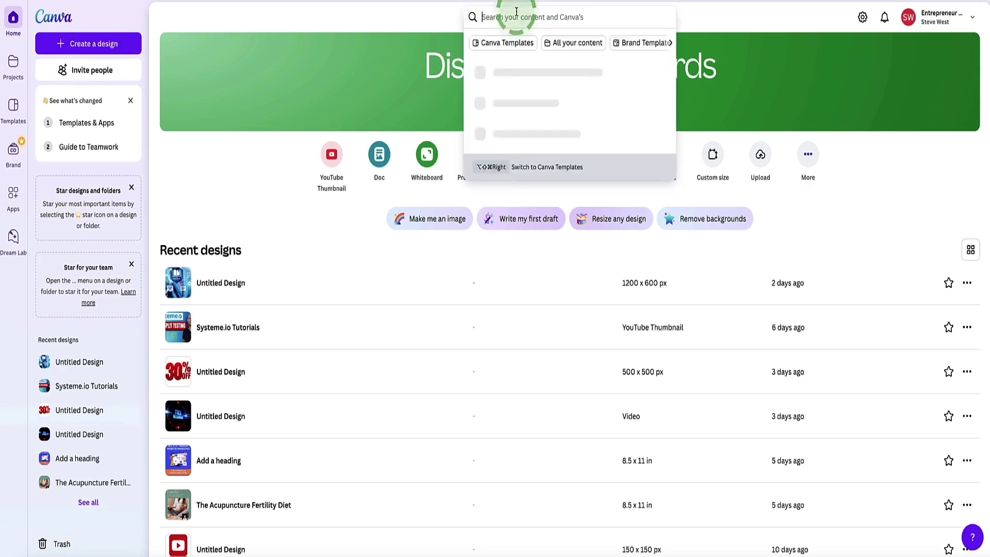
type("checklists")
key("Return")
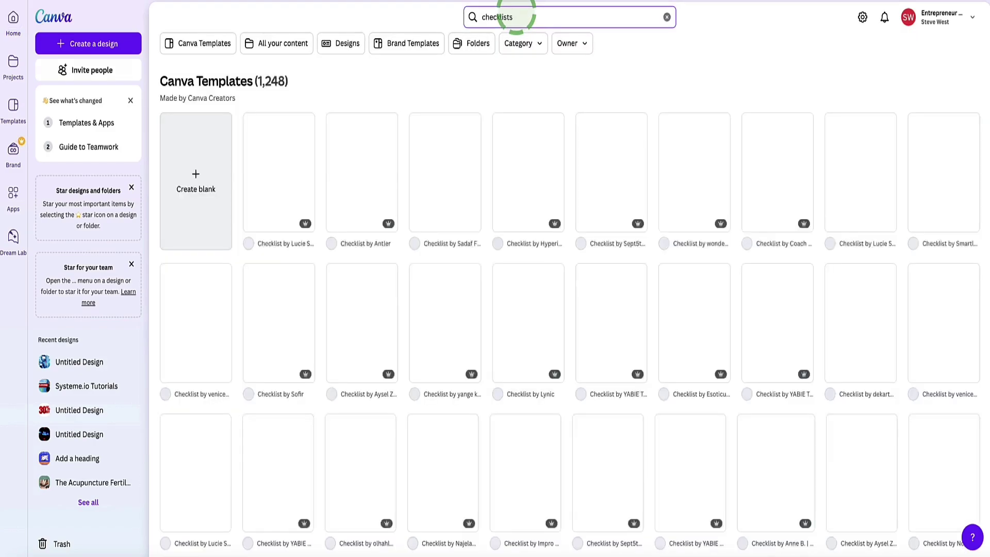
scroll(523, 129, "down", 15)
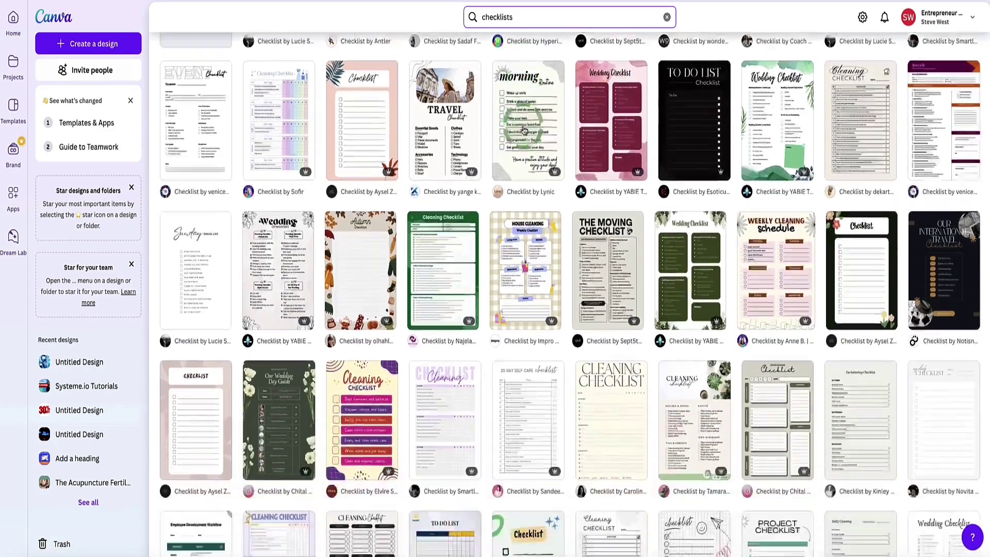
scroll(523, 129, "down", 15)
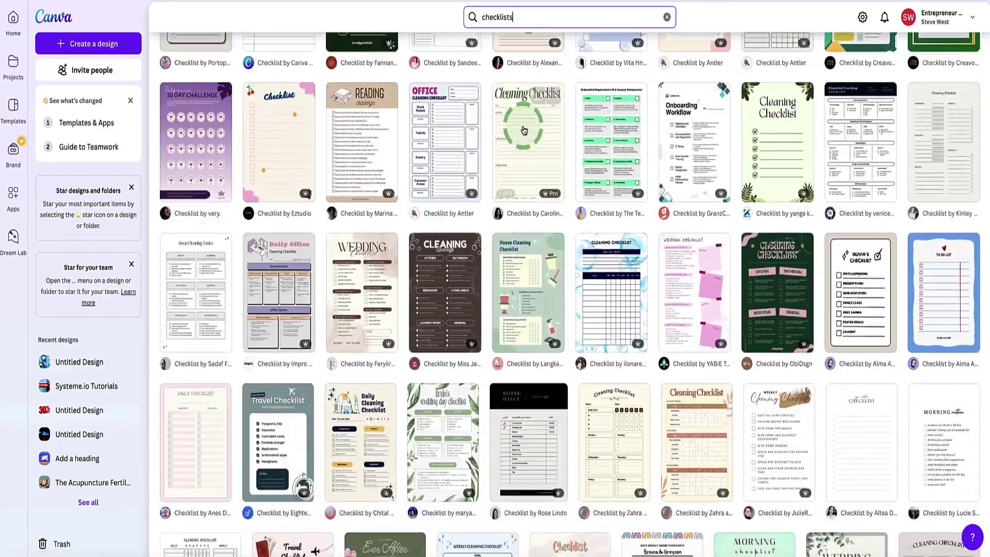
scroll(506, 296, "down", 15)
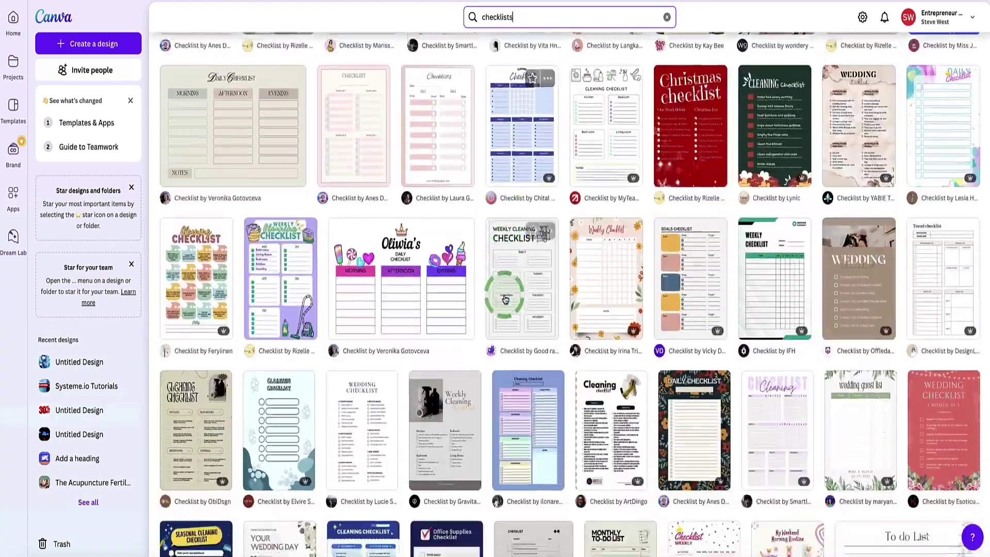
scroll(505, 299, "down", 3)
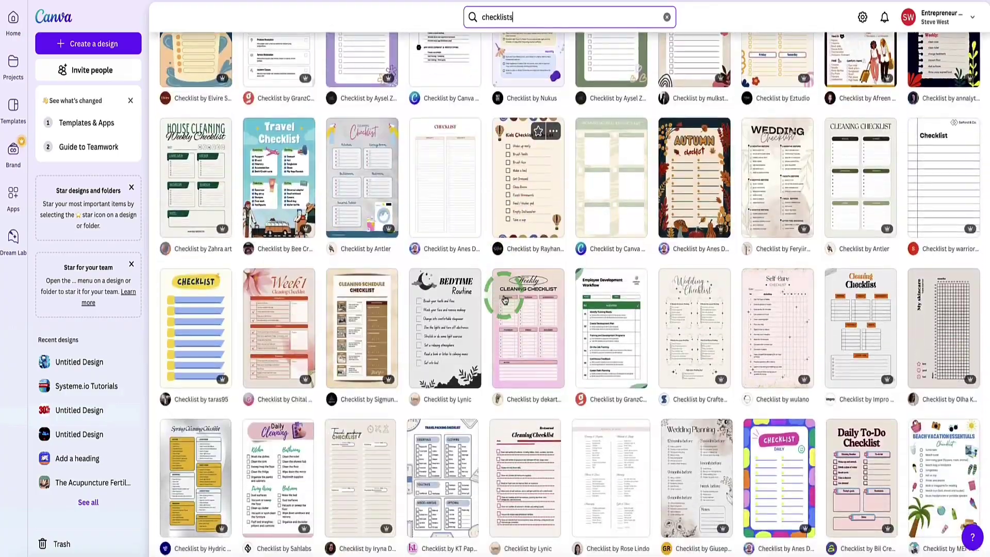
Step: Change the template search term to "checklist" and look through the results
key("BackSpace")
scroll(558, 159, "down", 12)
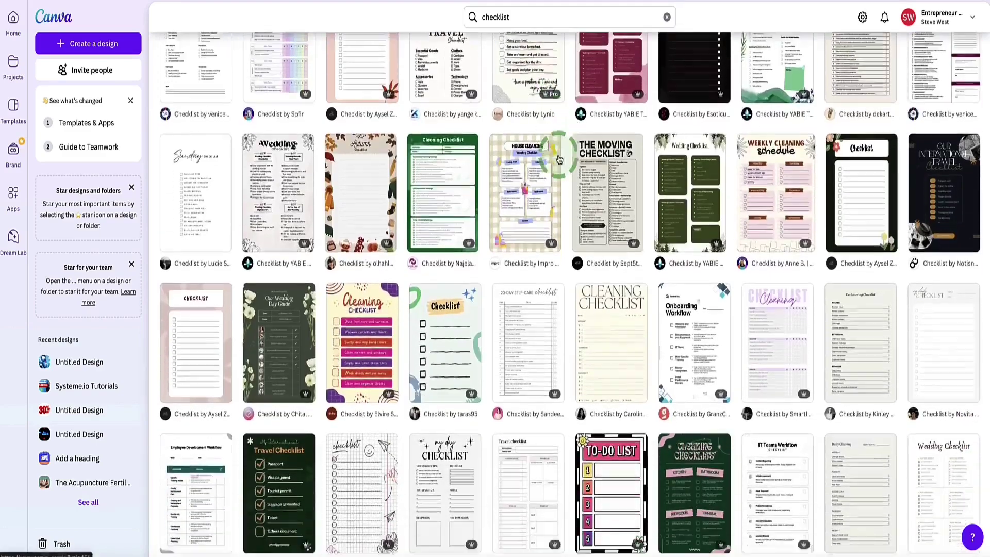
scroll(433, 180, "down", 1)
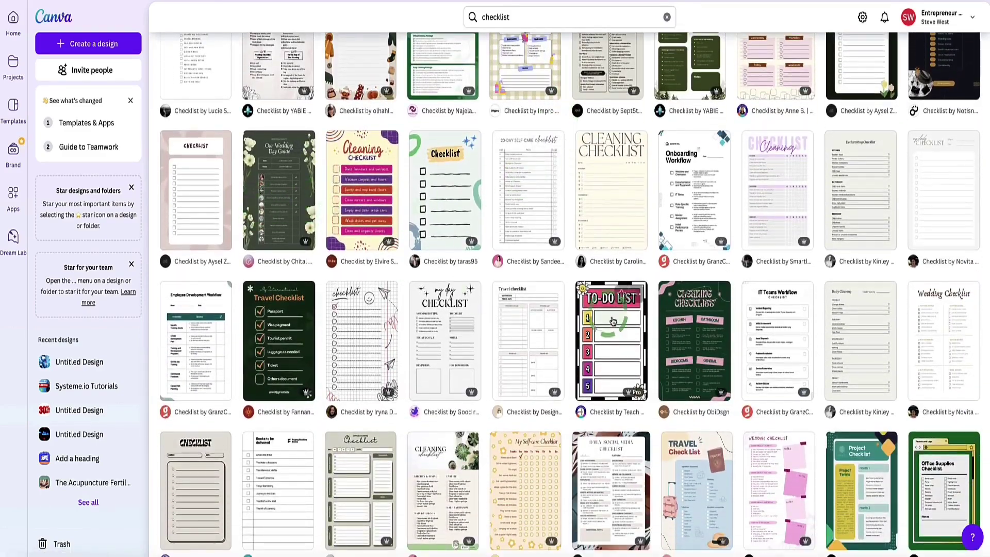
Step: Preview the Grey Minimalist Daily Planner Checklist template with its flat page image, and close the preview
left_click(440, 335)
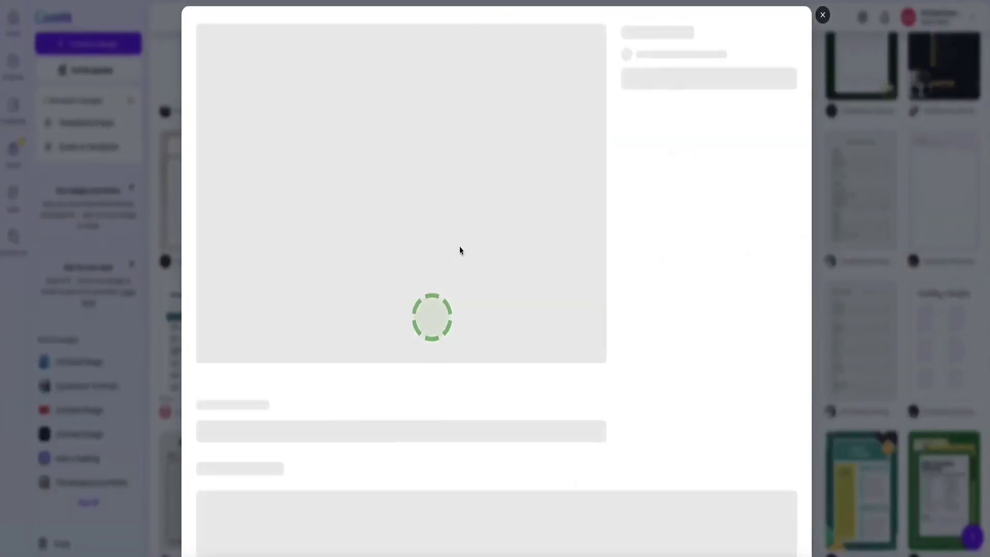
scroll(503, 301, "down", 1)
scroll(502, 302, "up", 1)
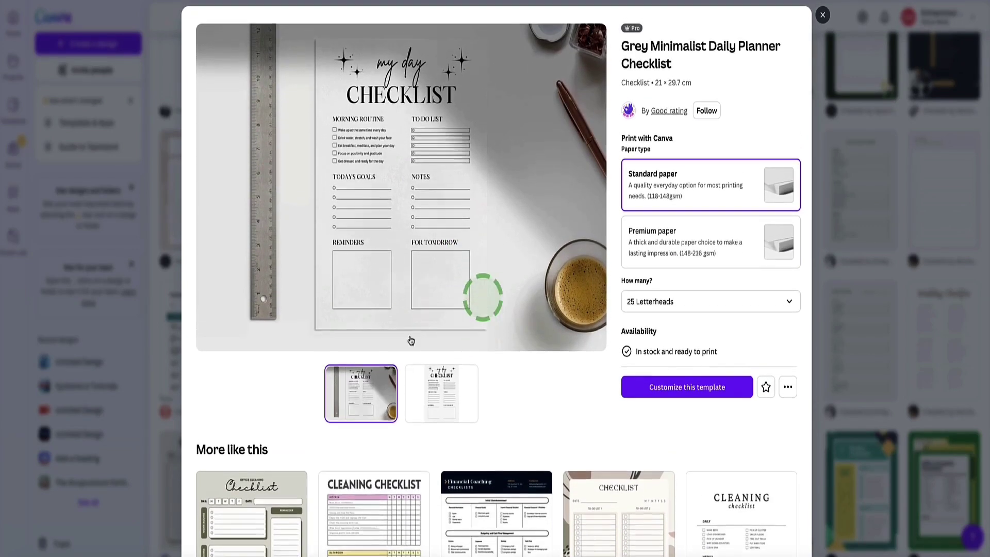
left_click(447, 392)
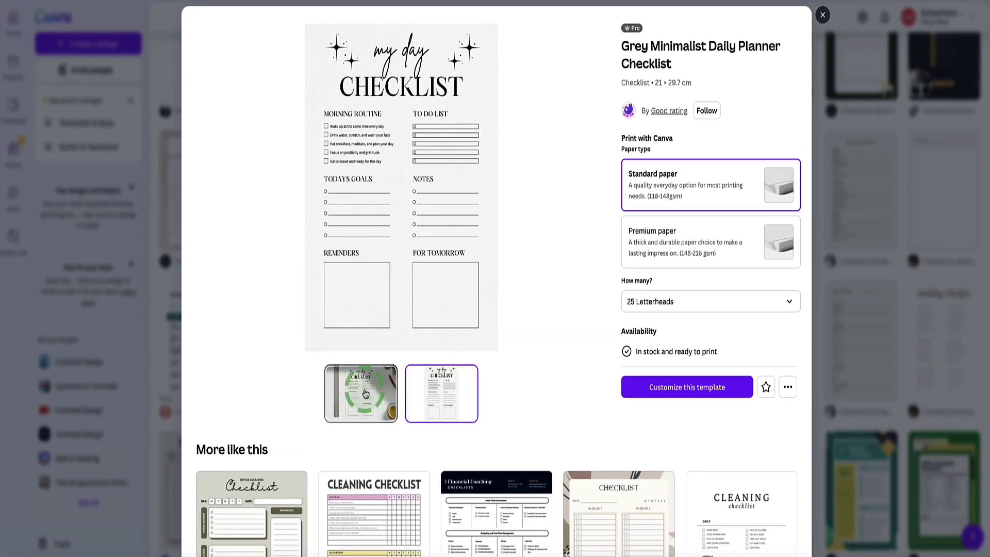
left_click(793, 17)
left_click(824, 17)
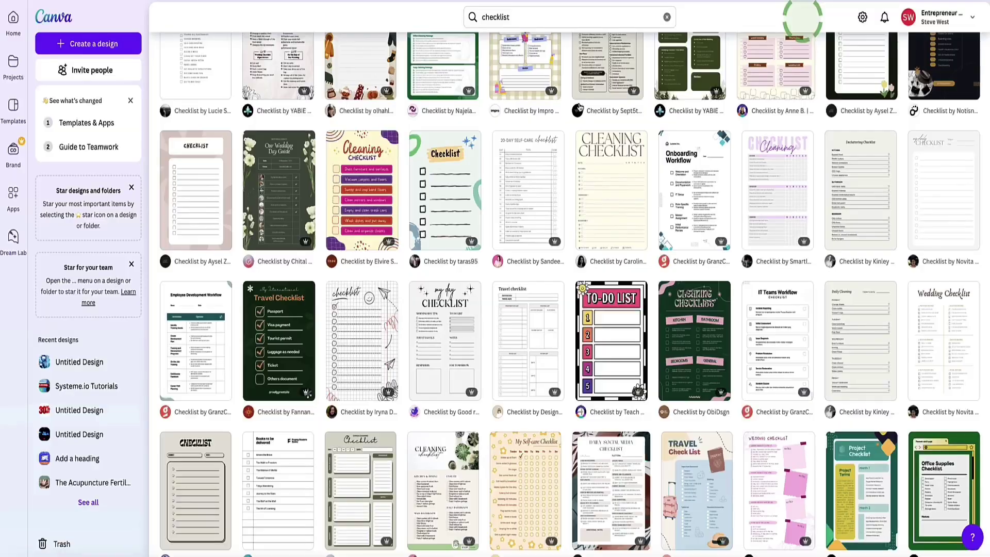
Step: Find the Green Employee Development Workflow Checklist among the template results and open it for customizing
scroll(521, 211, "down", 5)
scroll(503, 227, "down", 5)
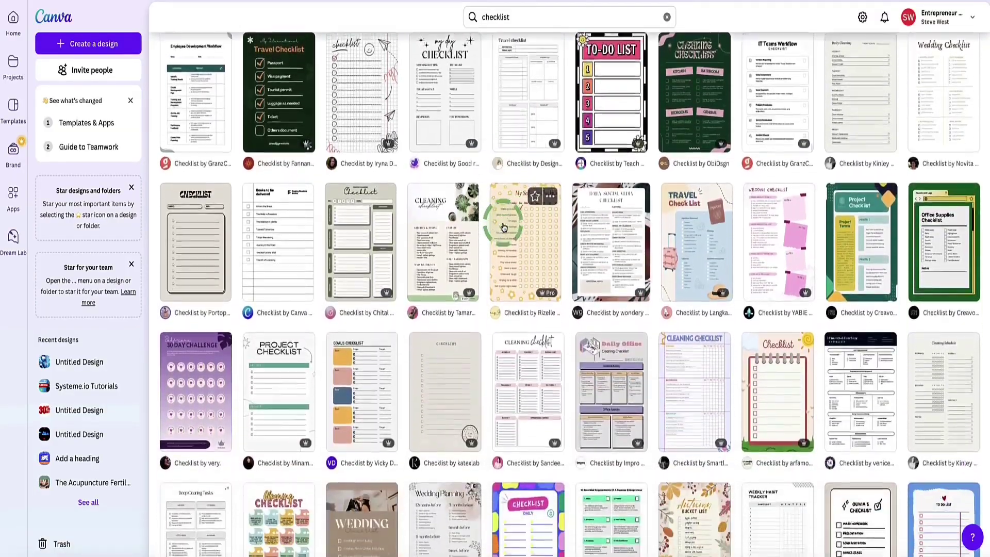
scroll(516, 227, "down", 5)
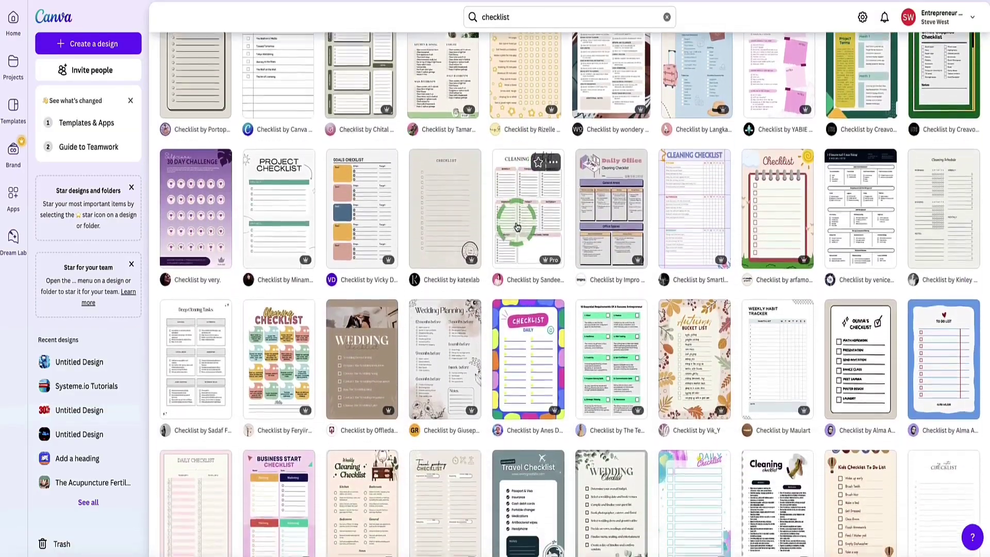
scroll(517, 227, "down", 5)
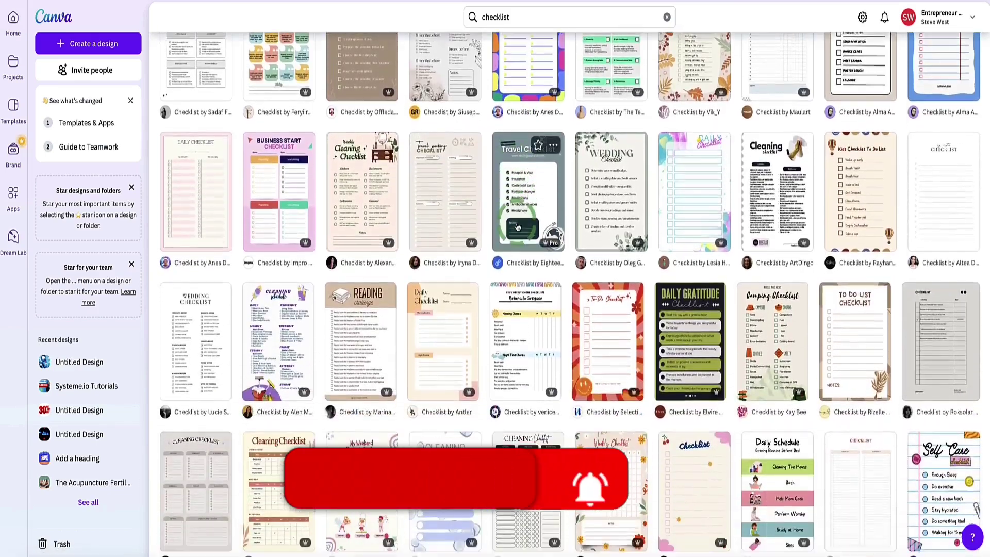
scroll(517, 227, "down", 1)
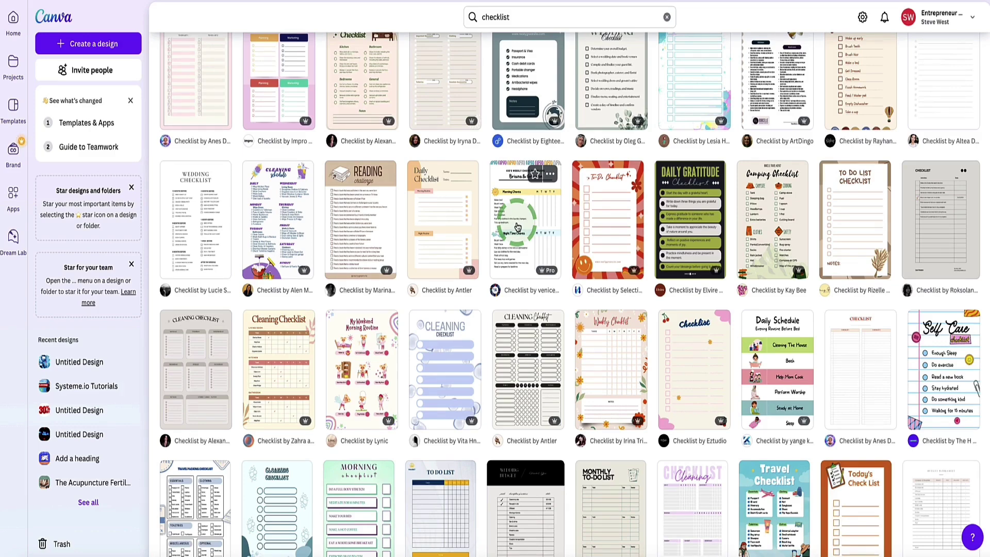
scroll(517, 226, "down", 3)
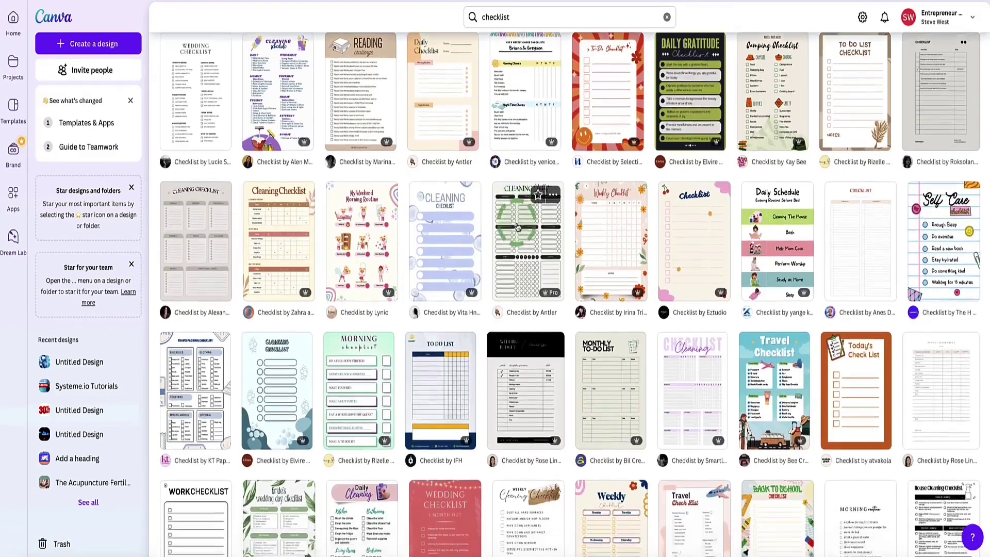
scroll(517, 227, "down", 3)
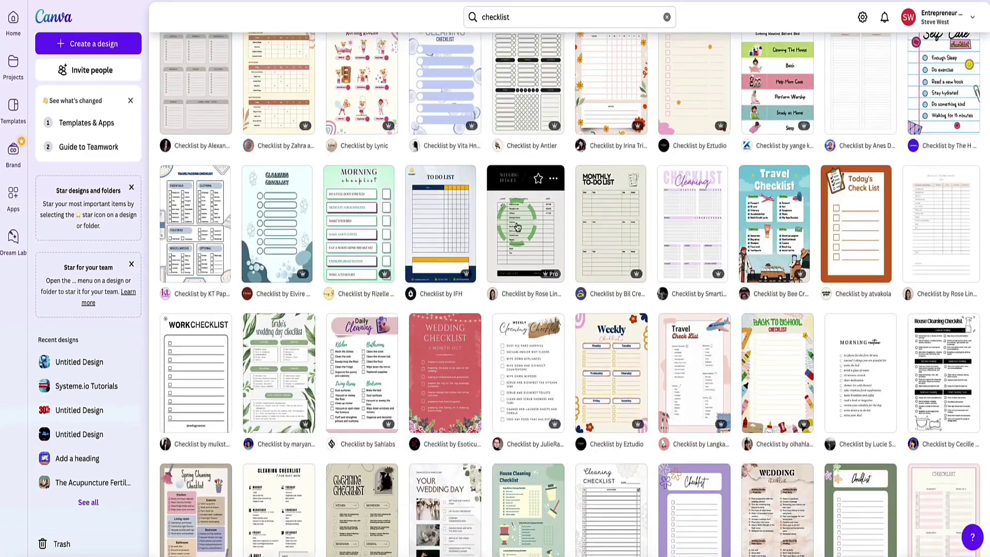
scroll(518, 226, "down", 8)
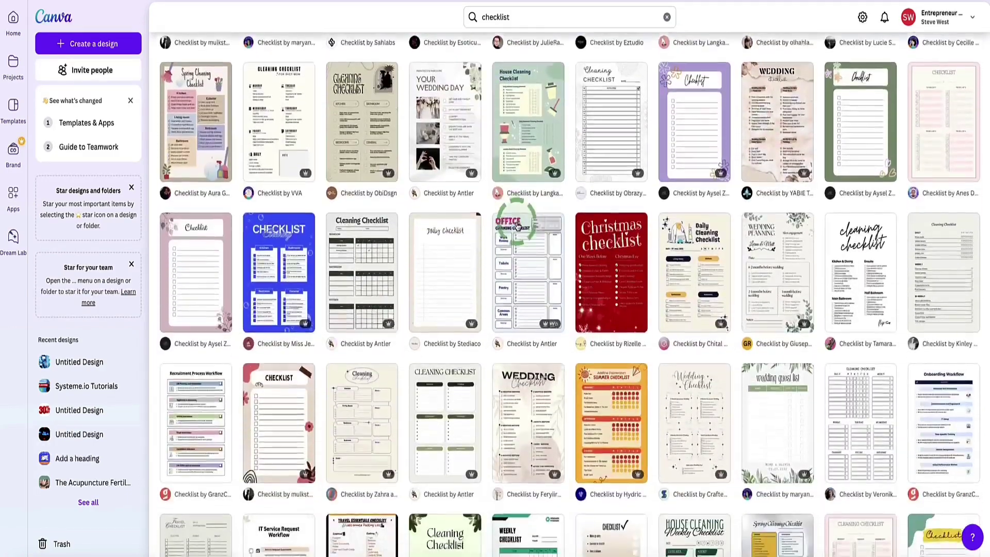
scroll(517, 226, "down", 20)
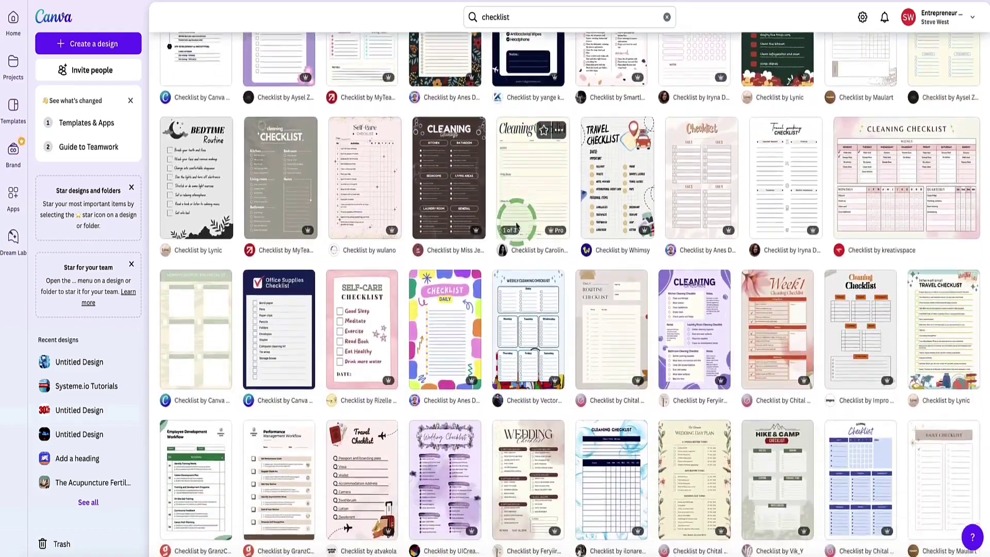
scroll(517, 227, "down", 2)
left_click(207, 407)
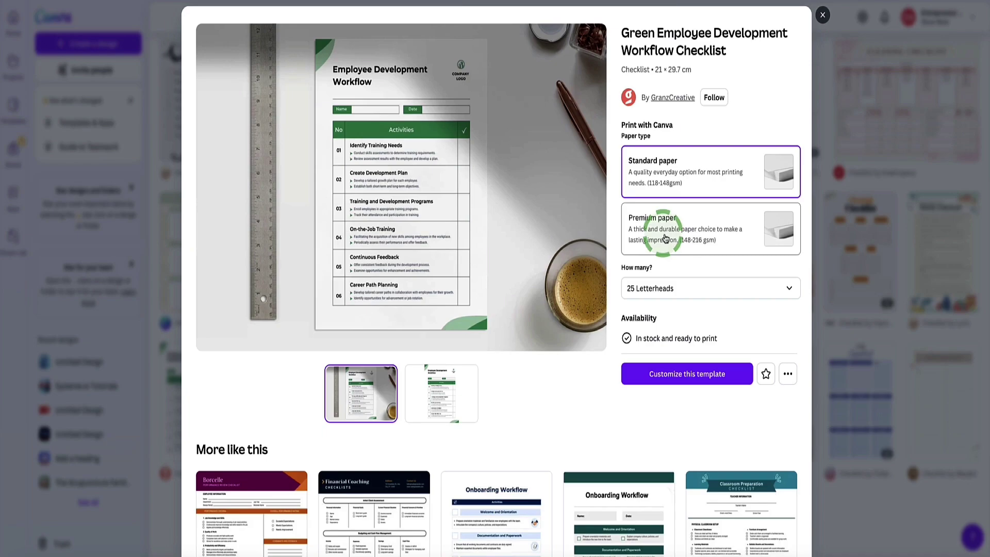
left_click(687, 376)
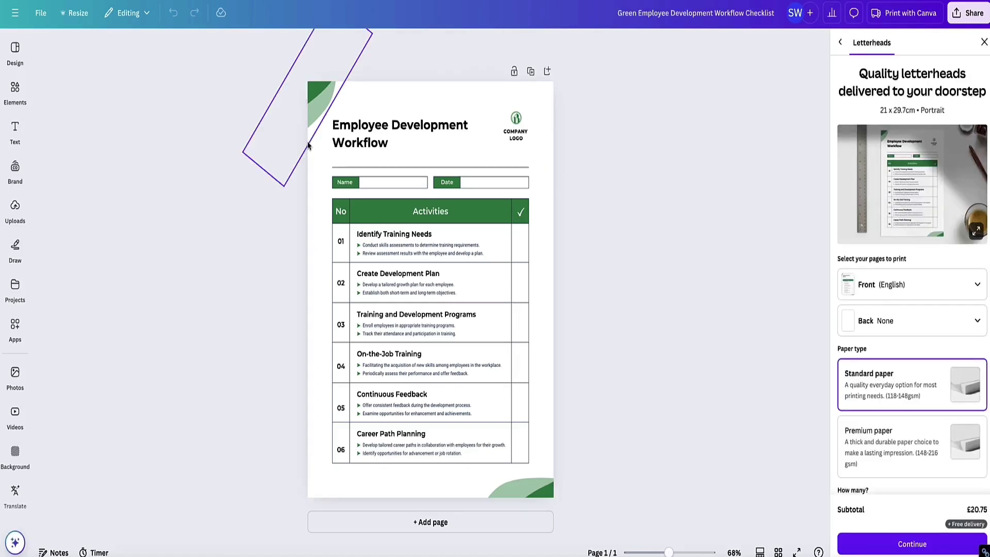
Step: Delete the green shapes in the page's upper-left and lower-right corners and the company logo
left_click(321, 108)
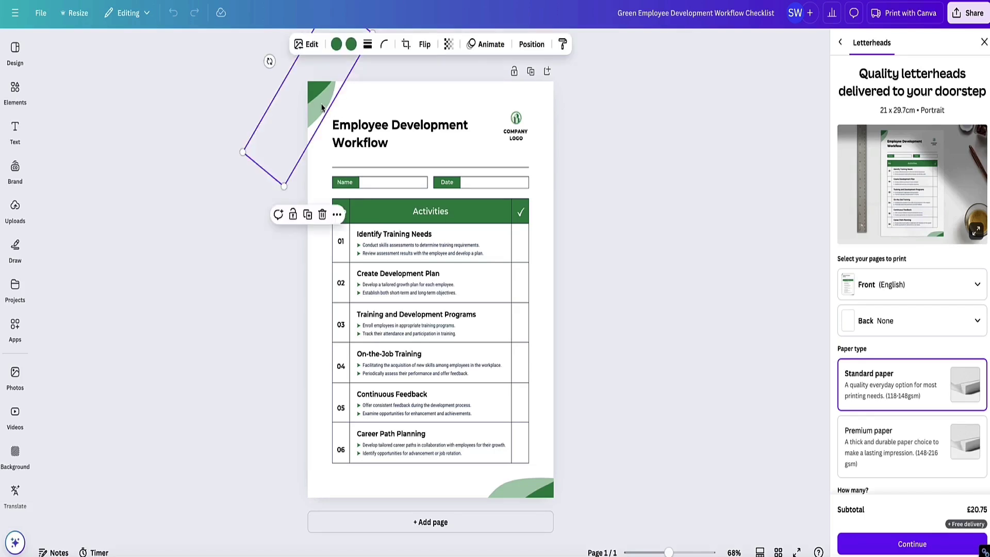
key("Delete")
left_click(522, 130)
key("Delete")
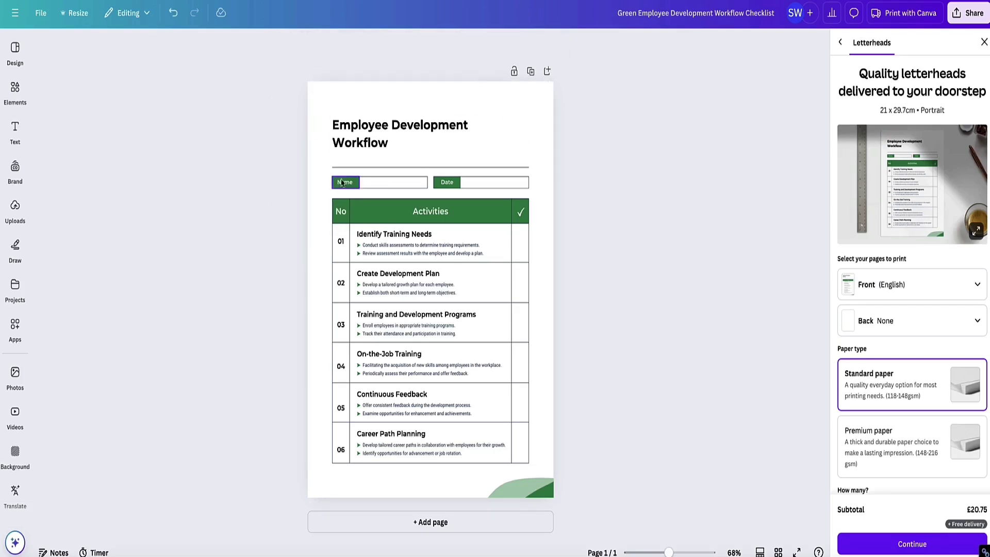
left_click(547, 489)
key("Delete")
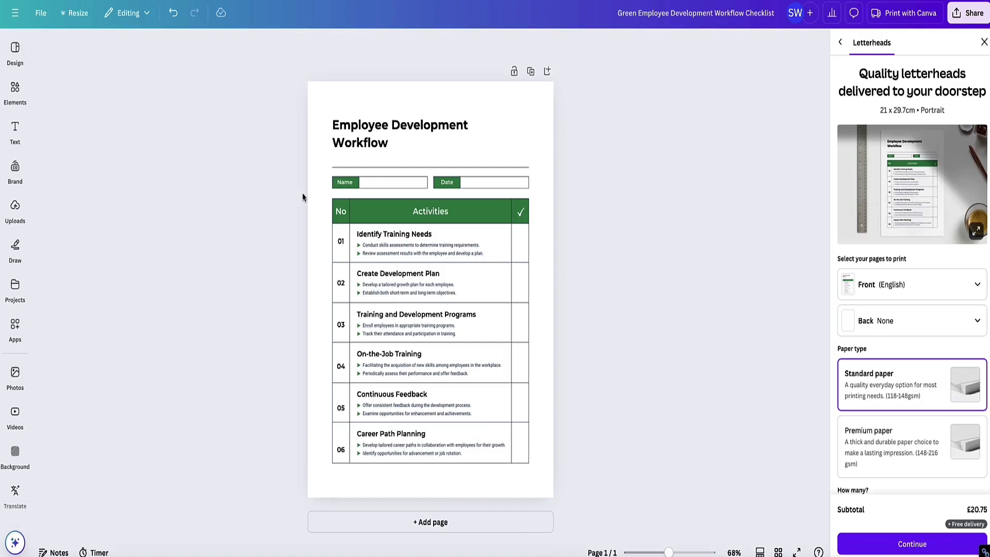
Step: Replace the page heading with "The Puppy House Training Checklist!" and look through the available fonts for it
double_click(332, 131)
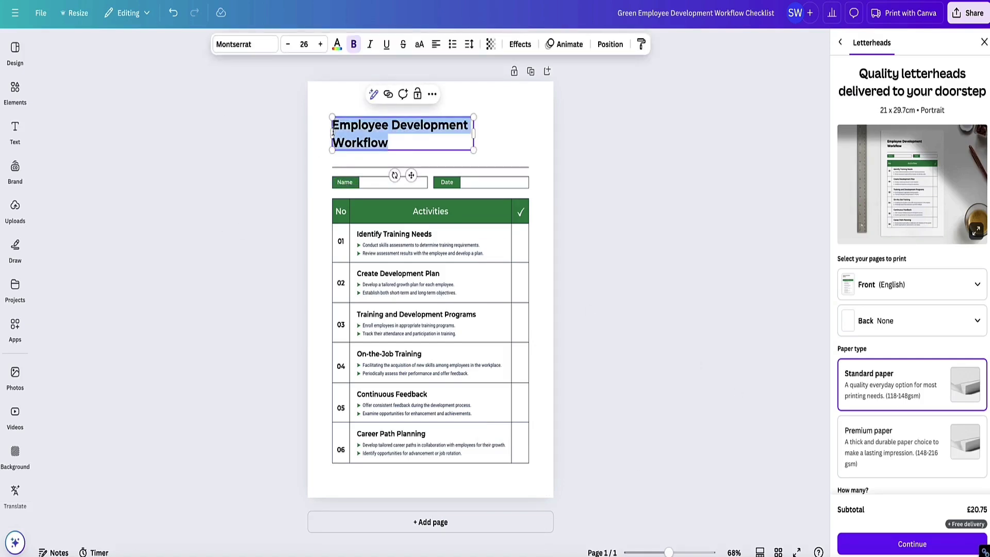
type("The Puppy House Training Checklist!")
left_click(252, 44)
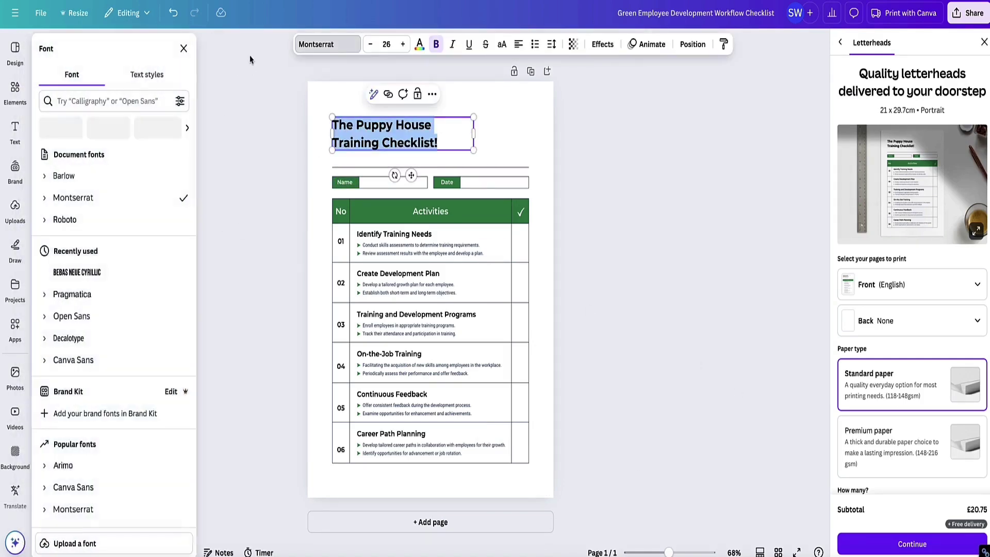
scroll(142, 162, "down", 4)
scroll(142, 159, "up", 3)
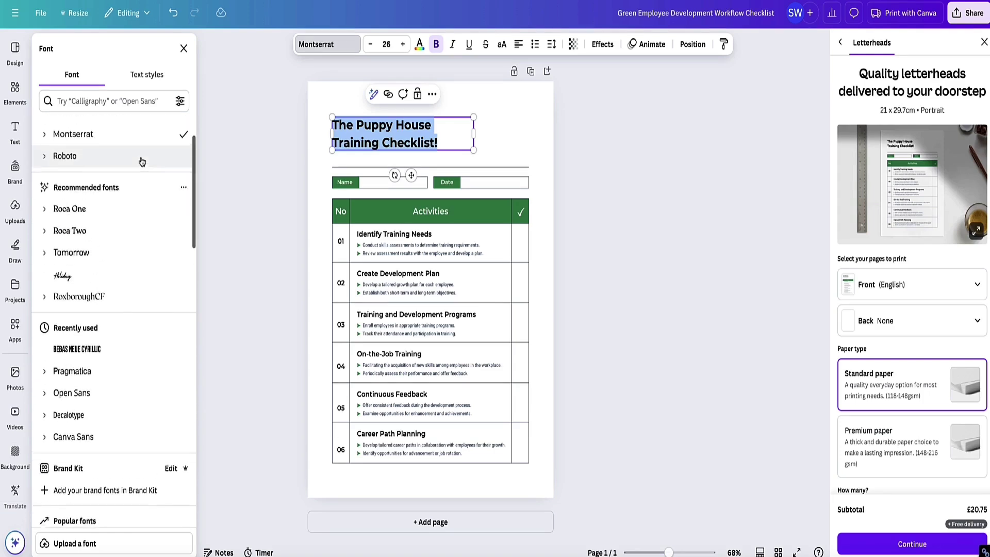
scroll(103, 204, "up", 2)
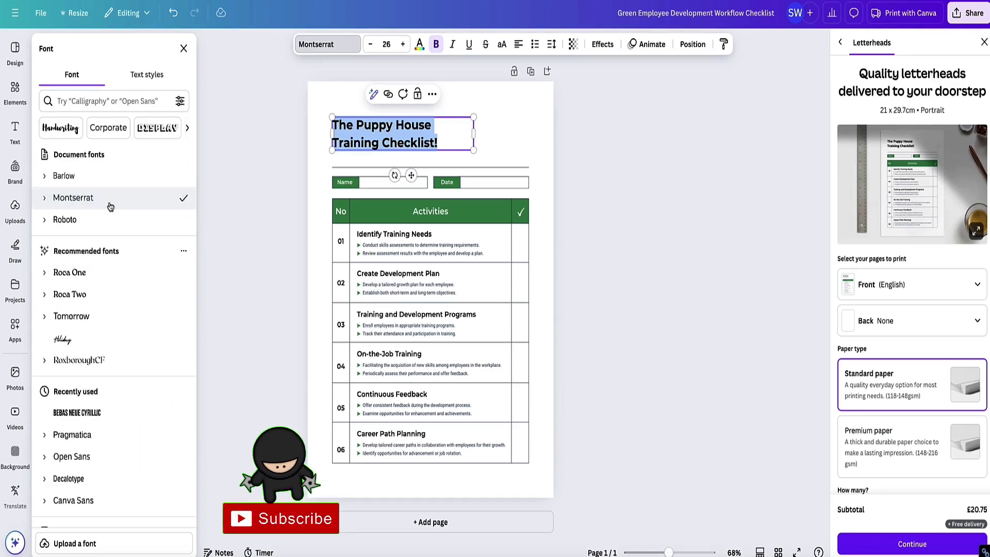
left_click(223, 205)
Step: Delete the Name and Date labels and their blank boxes from above the activities table
left_click(344, 182)
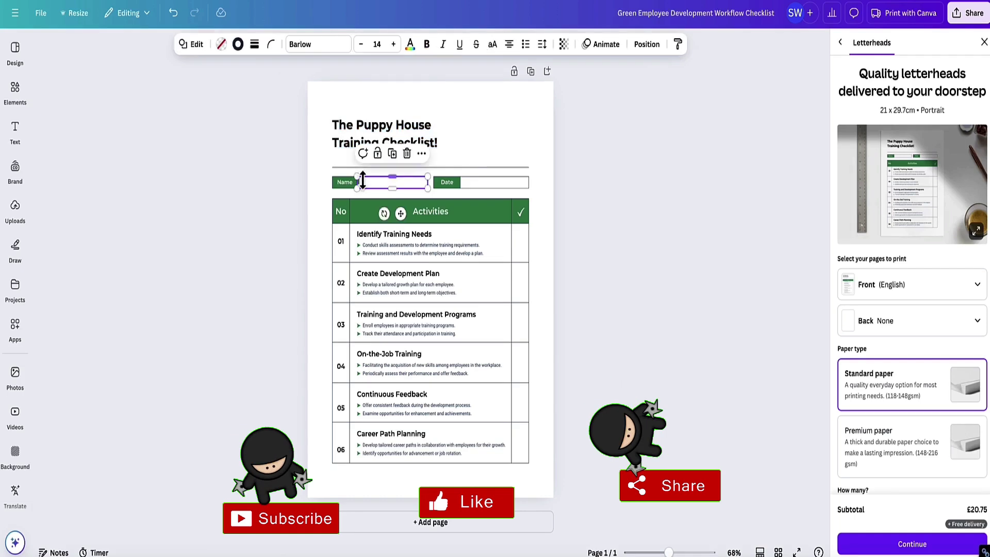
left_click(325, 183)
left_click(344, 182)
key("Delete")
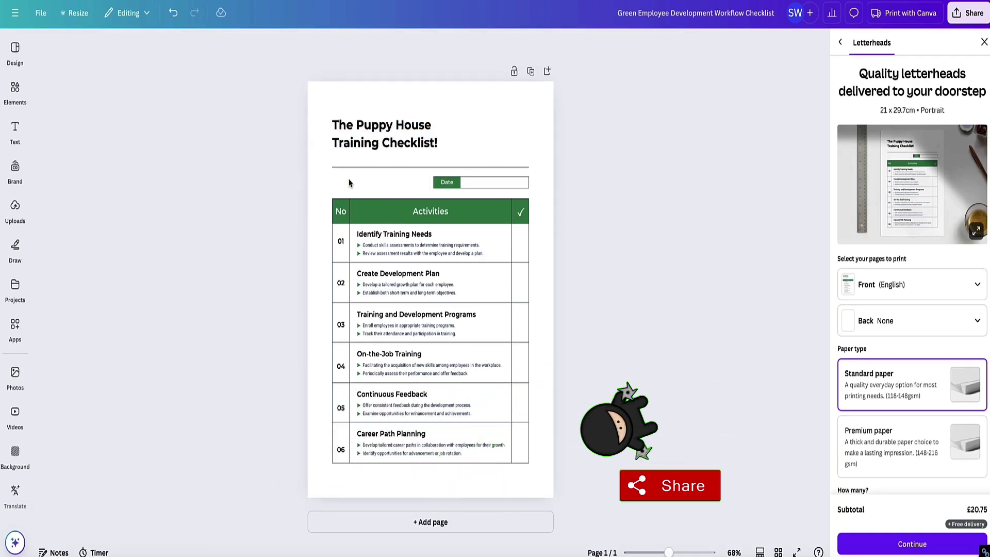
left_click(492, 182)
key("Delete")
left_click(448, 183)
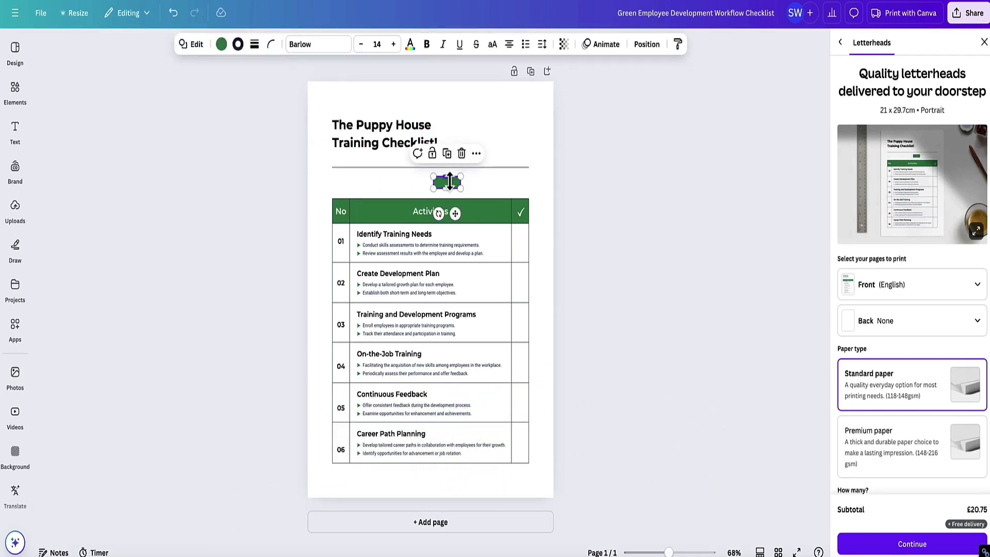
key("Delete")
Step: Search the design elements for "dogs" and show all the graphics results
left_click(16, 92)
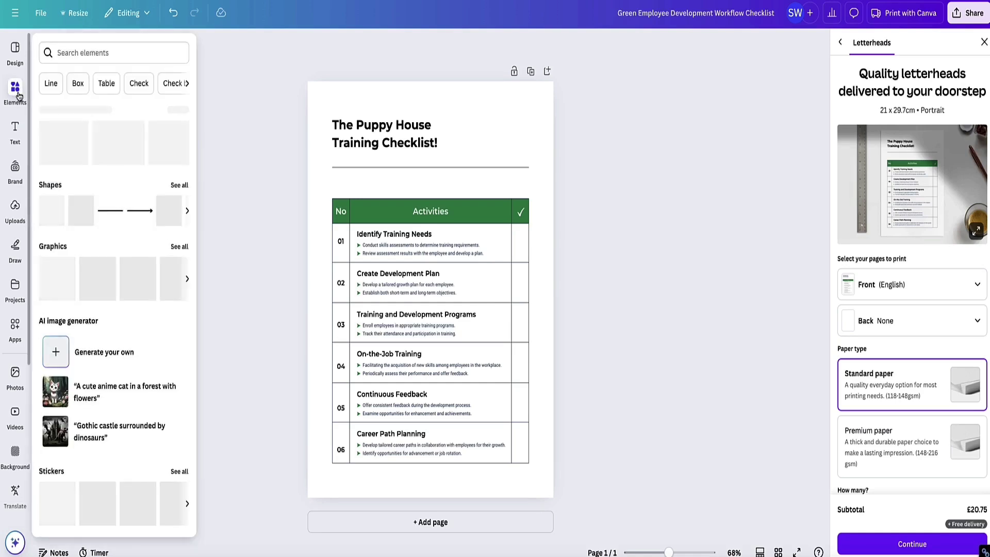
left_click(111, 48)
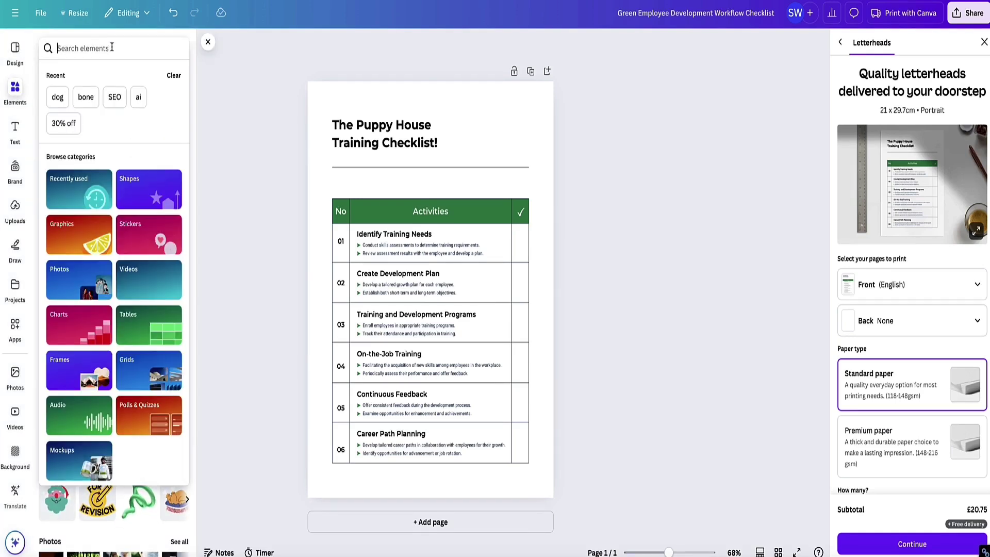
type("dogs")
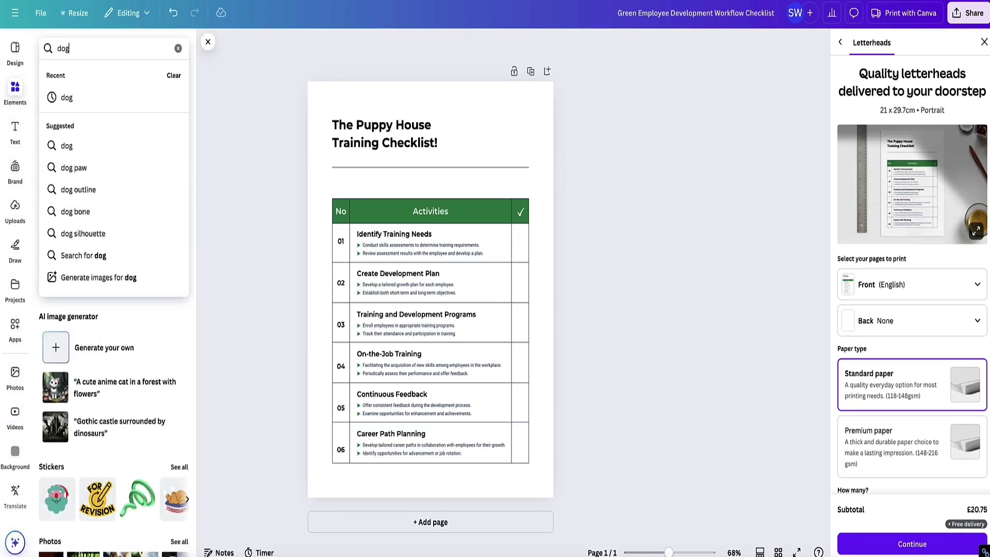
key("Return")
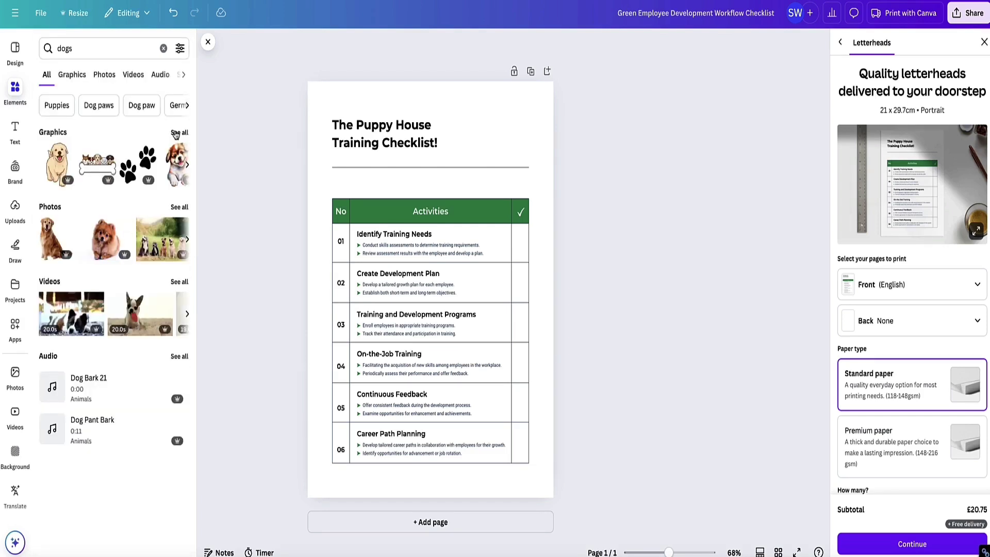
left_click(179, 133)
Step: Place the black paw-print trail graphic in the page's lower-right corner and fade it with the transparency setting
left_click_drag(62, 276, 495, 479)
scroll(519, 82, "down", 1)
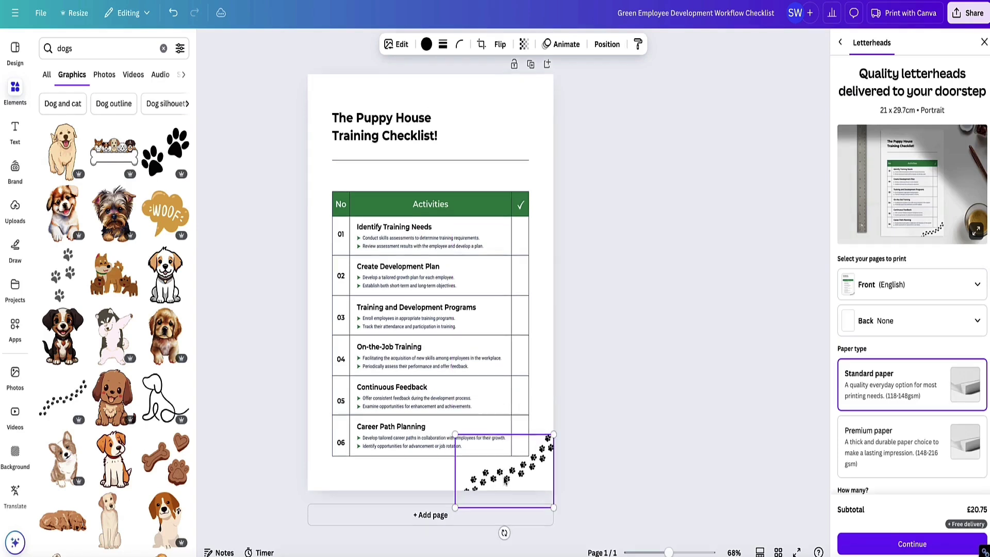
left_click(523, 45)
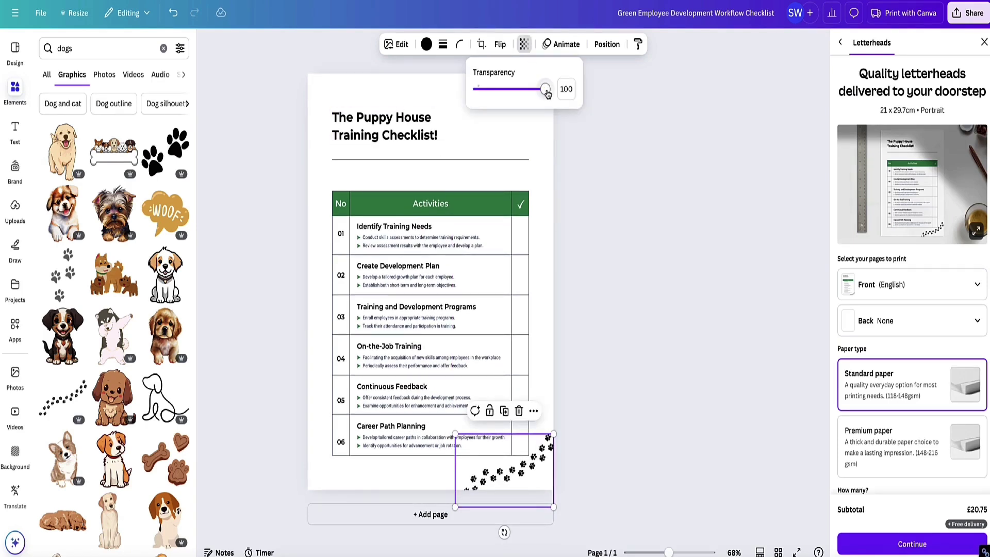
left_click_drag(547, 93, 502, 96)
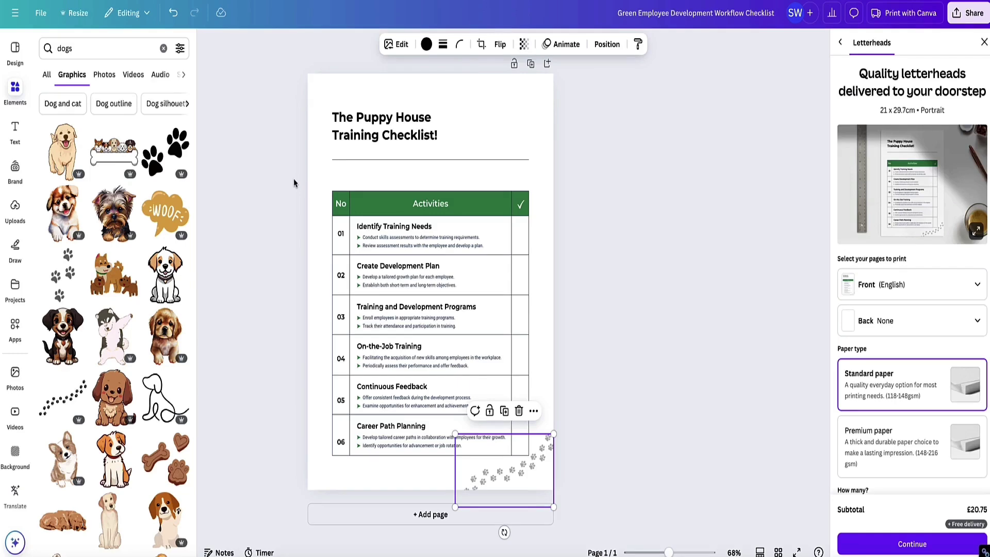
Step: Add the heart graphic with a paw inside, shrink it into the page's lower-left corner, and set its transparency to 28
scroll(125, 231, "down", 3)
scroll(126, 230, "down", 5)
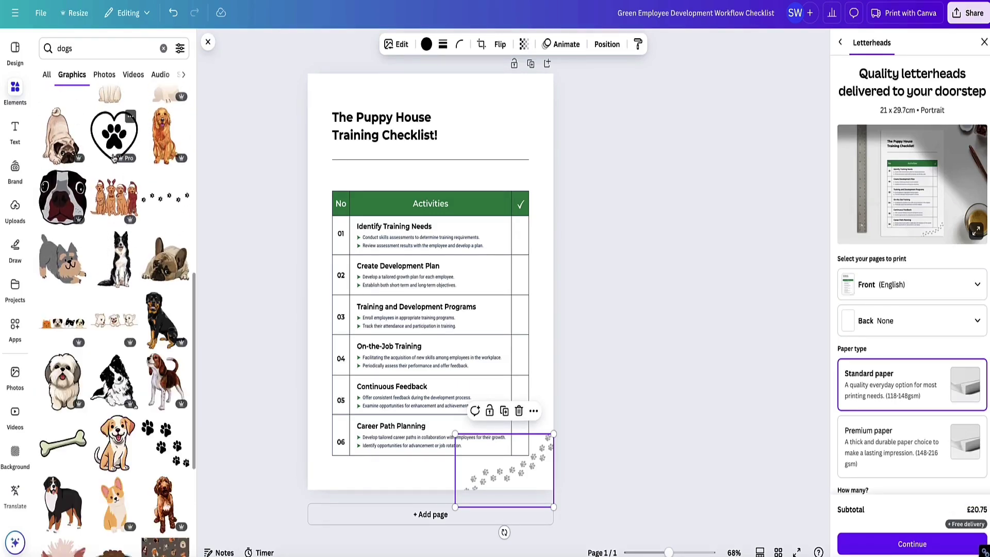
left_click(117, 140)
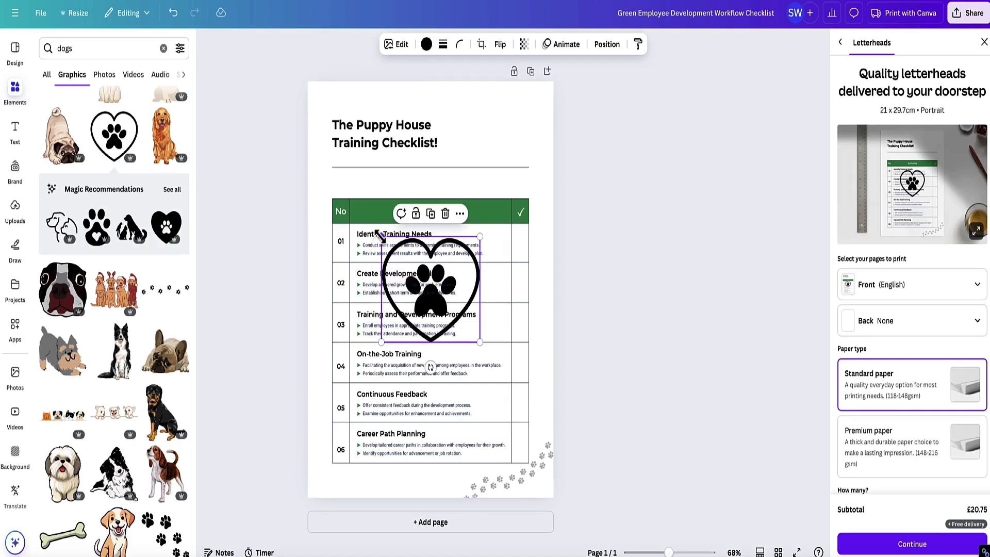
left_click_drag(382, 236, 331, 481)
left_click(524, 44)
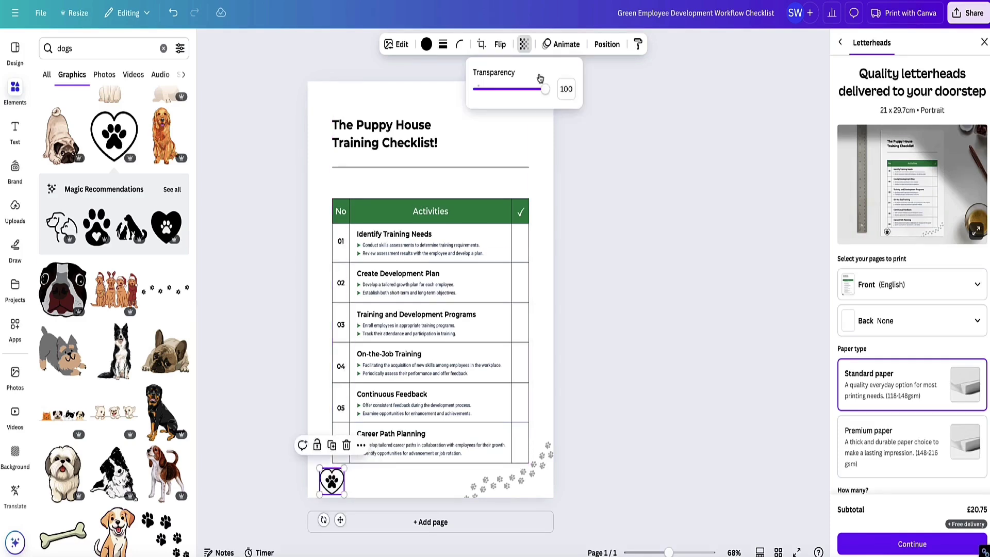
left_click_drag(547, 89, 513, 90)
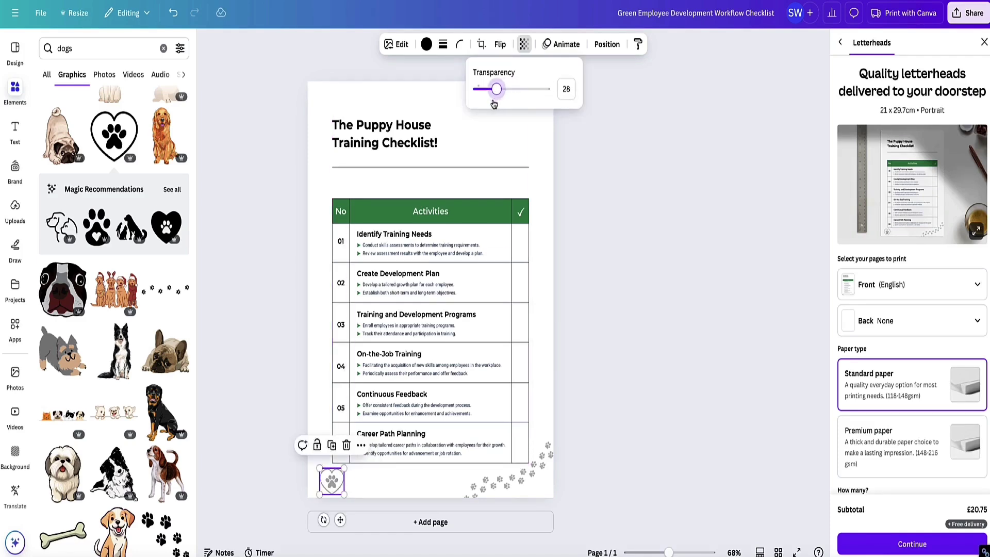
Step: Place the bone graphic in the page's upper-left corner above the heading and set its transparency to 67
left_click_drag(63, 531, 338, 102)
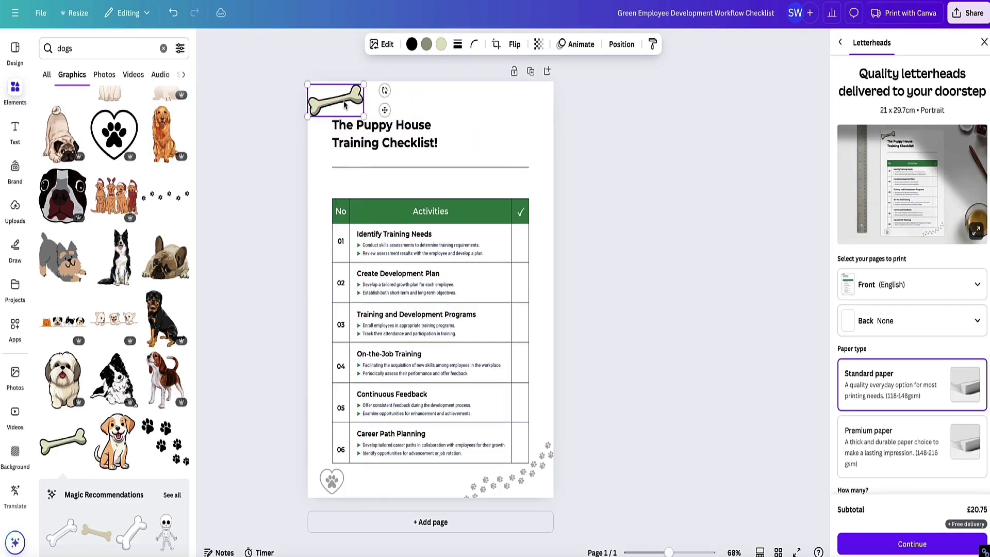
left_click(538, 45)
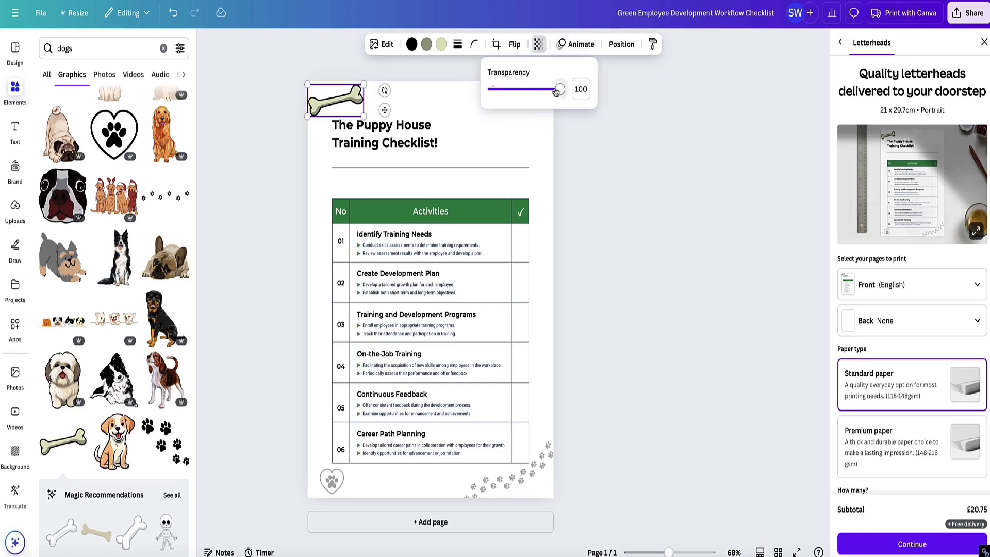
mouse_move(555, 92)
left_mouse_down()
mouse_move(513, 92)
mouse_move(537, 94)
left_mouse_up()
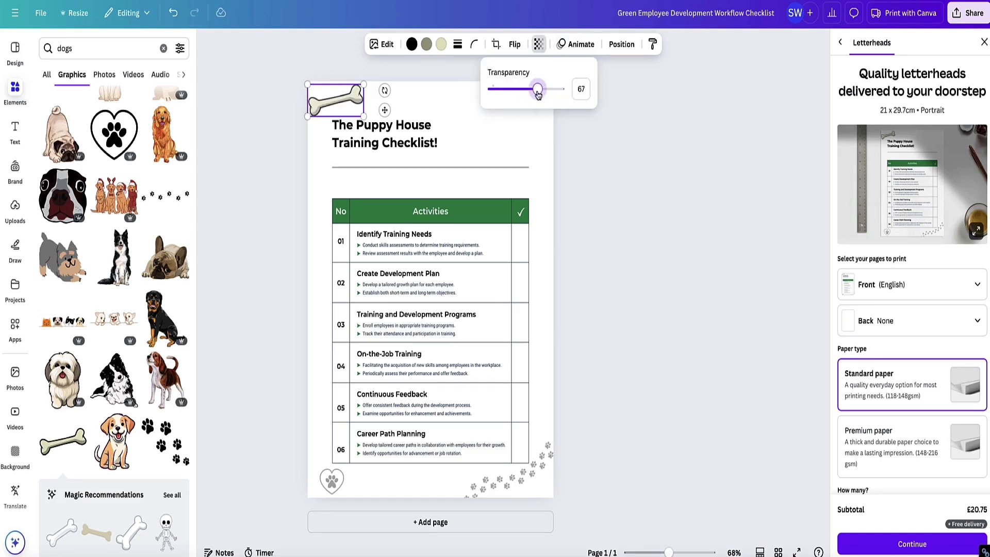
left_click(252, 145)
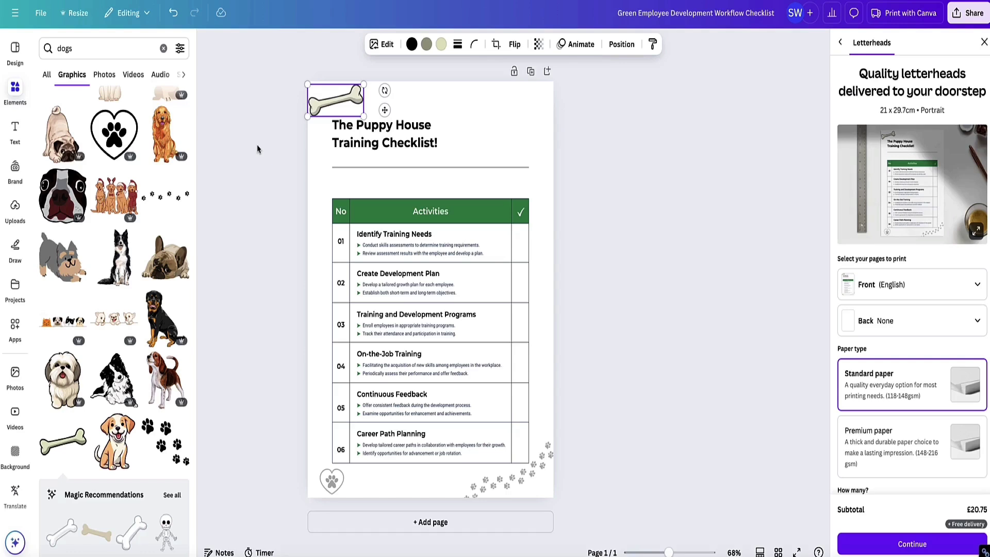
left_click(257, 144)
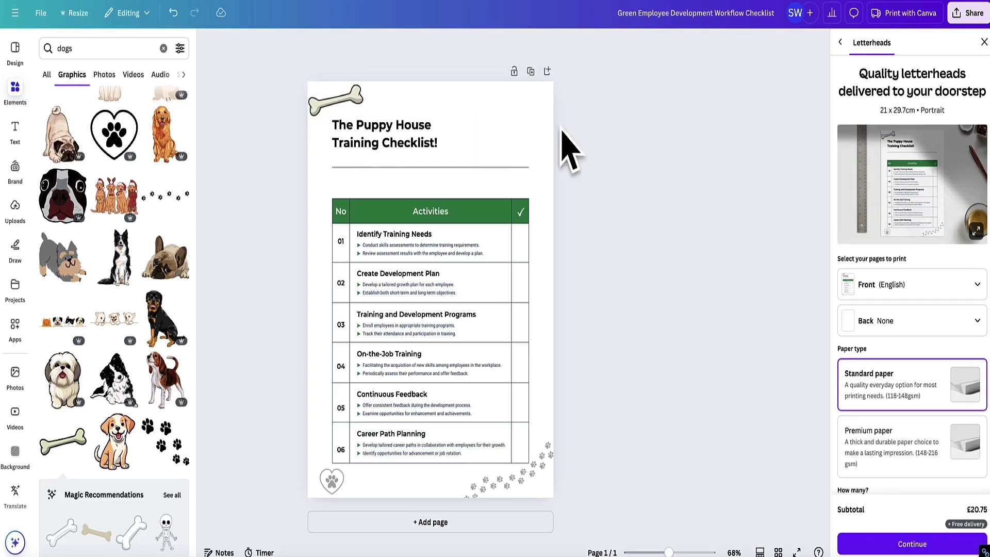
Step: Search the photo library for "Puppies"
left_click(16, 373)
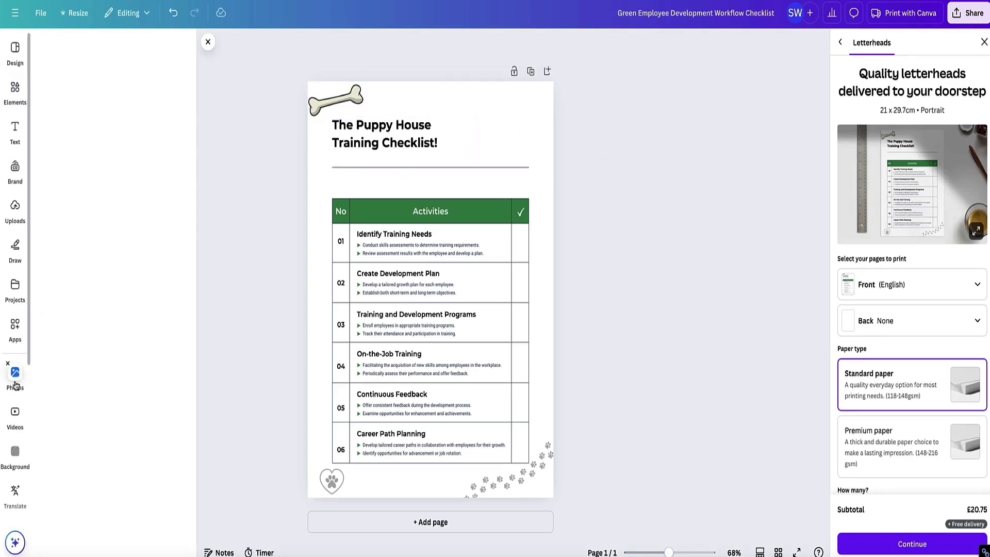
left_click(126, 48)
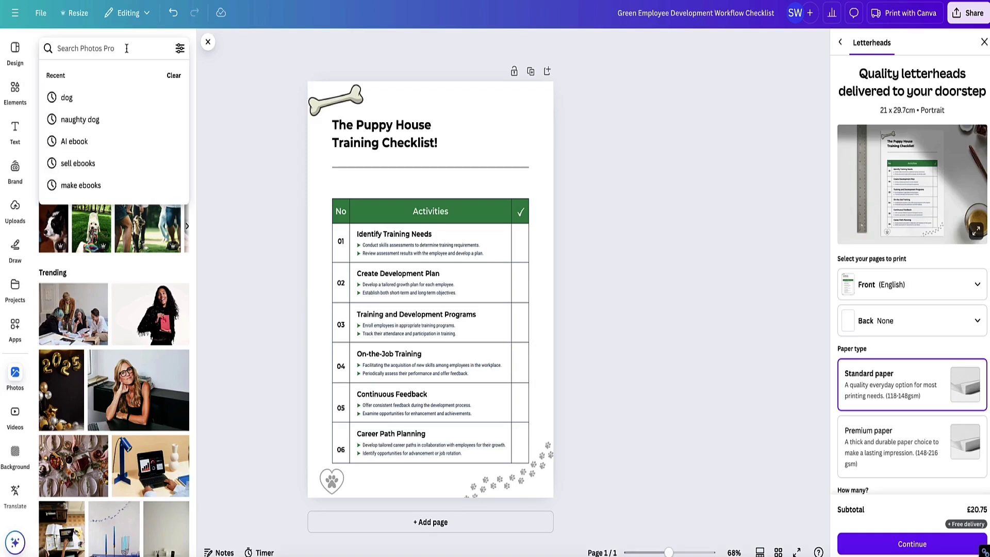
type("Puppies")
key("Return")
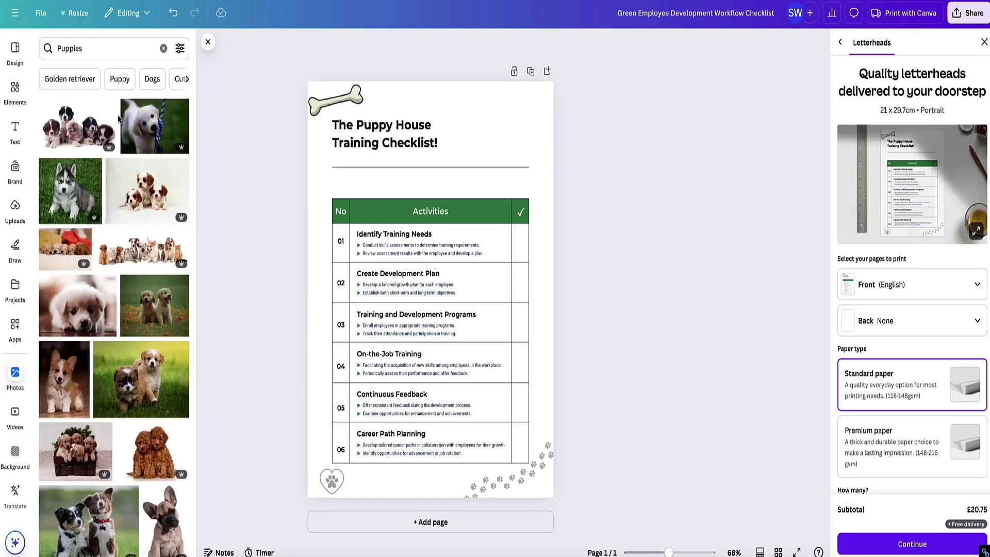
Step: Add the white-background photo of four sitting puppies, shrink it, and place it beside the page heading
scroll(112, 183, "down", 5)
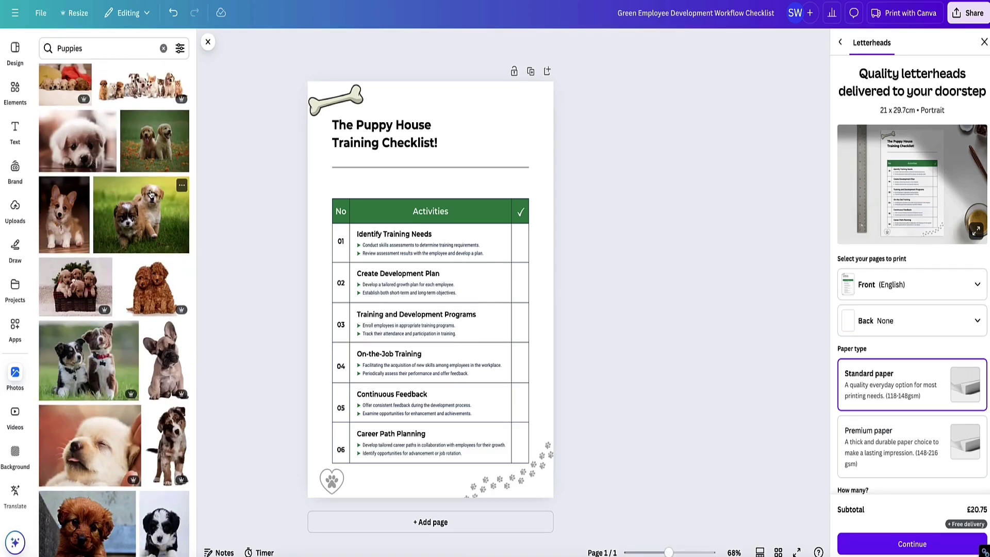
scroll(151, 194, "down", 7)
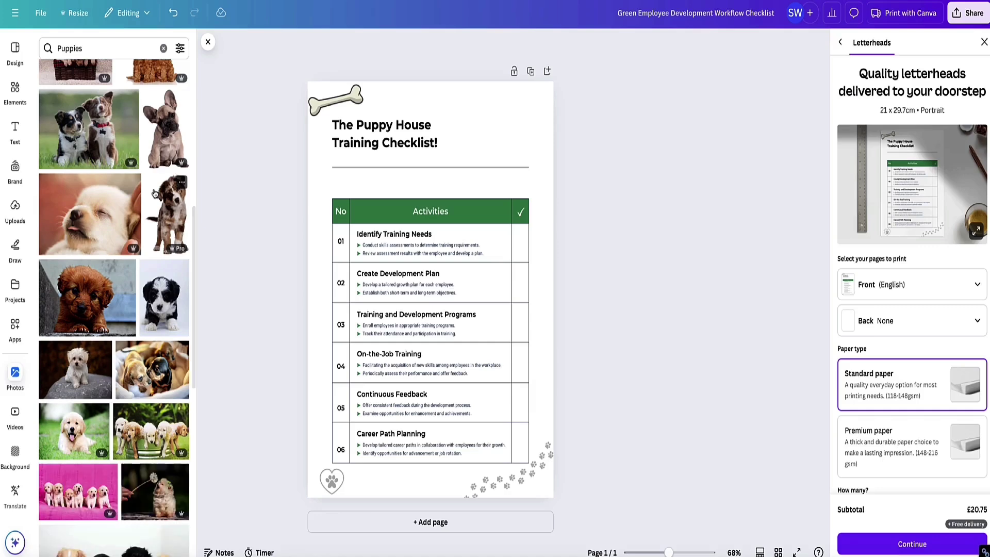
scroll(153, 193, "down", 7)
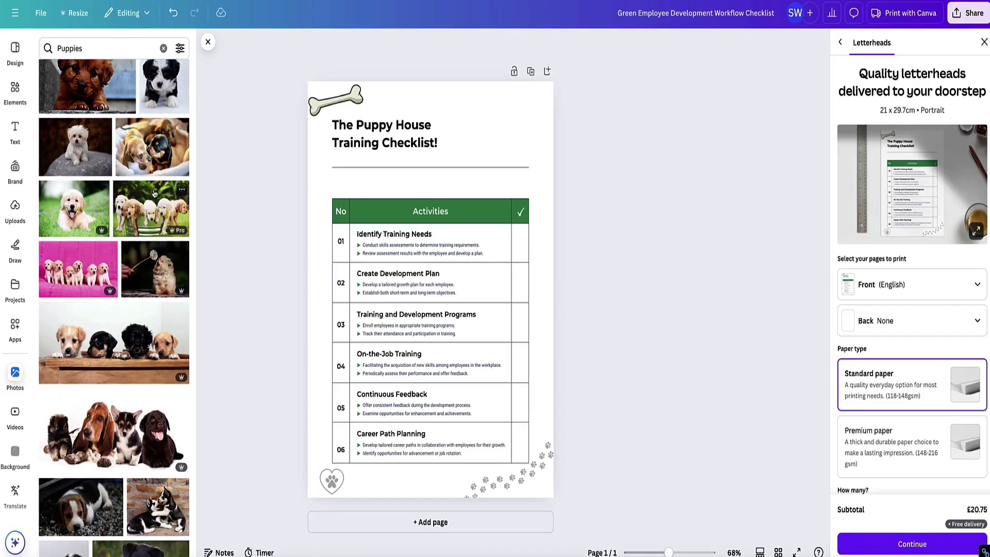
scroll(153, 193, "down", 3)
left_click(113, 364)
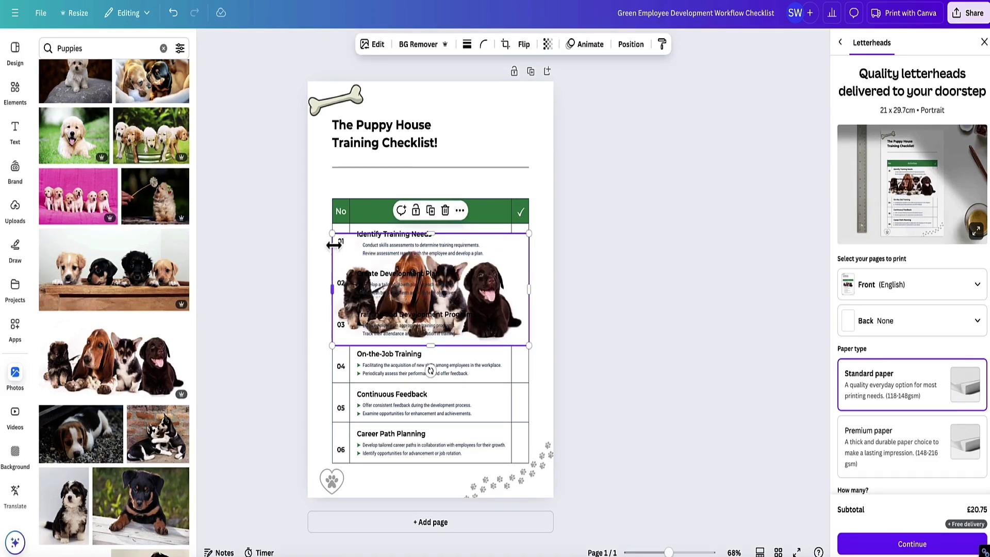
left_click_drag(333, 235, 415, 287)
left_click_drag(504, 330, 526, 145)
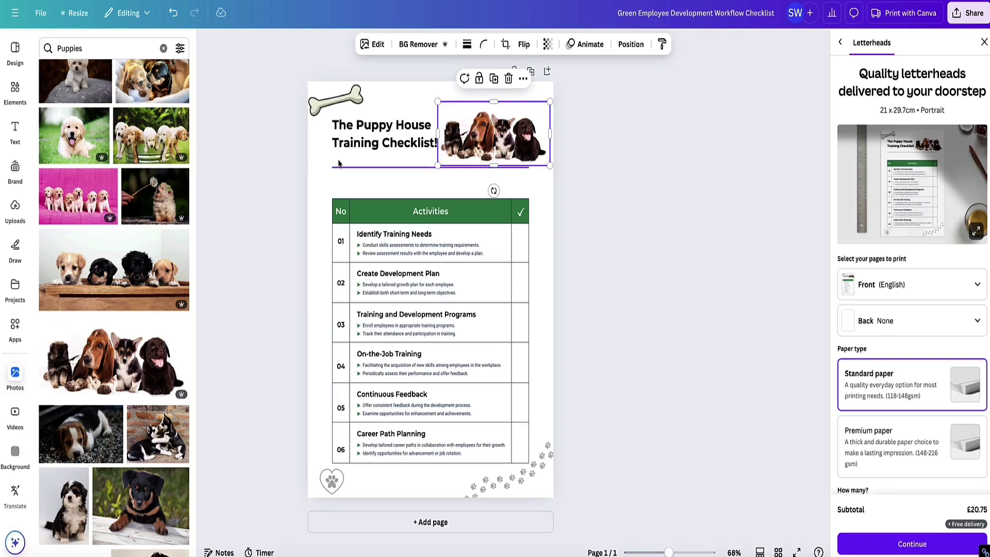
left_click(261, 152)
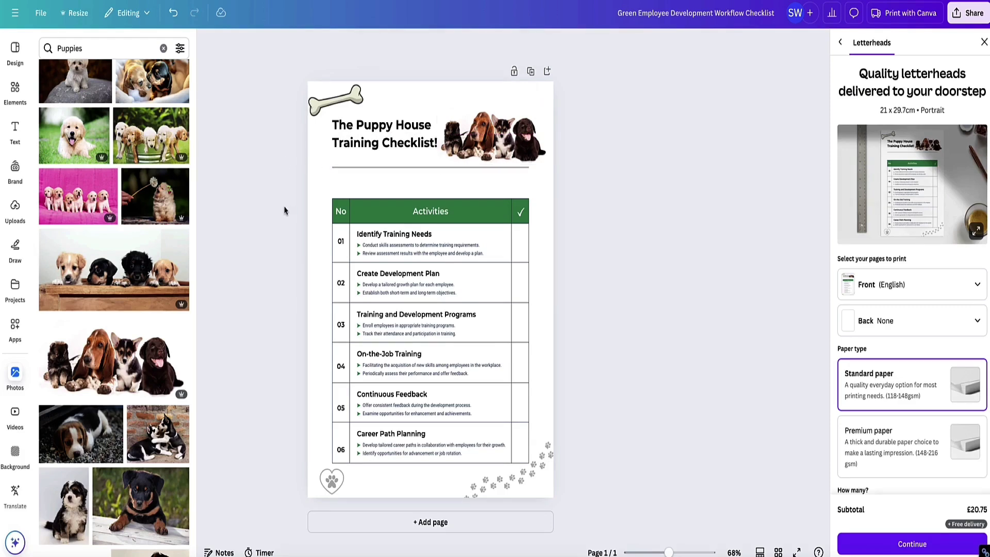
Step: Shift the green table header up to the divider line with its No, Activities and check-mark labels, making the band 2.1 high
left_click(396, 204)
left_click_drag(426, 197, 434, 170)
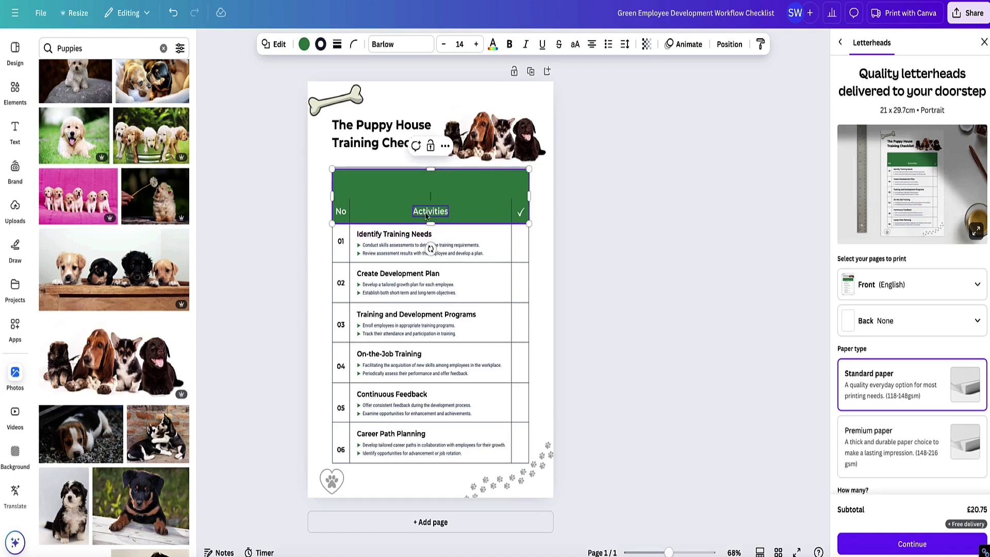
left_click_drag(426, 215, 428, 183)
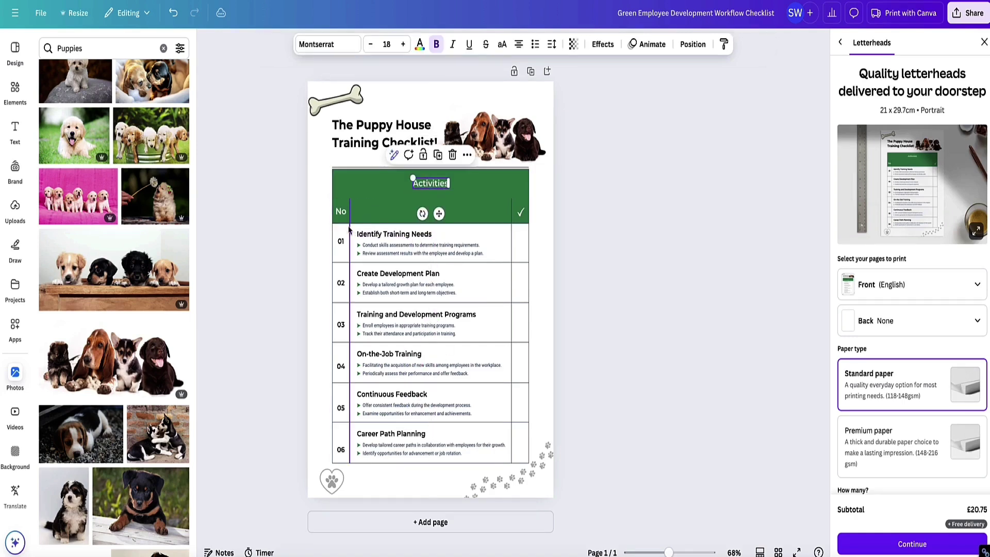
left_click_drag(340, 211, 341, 183)
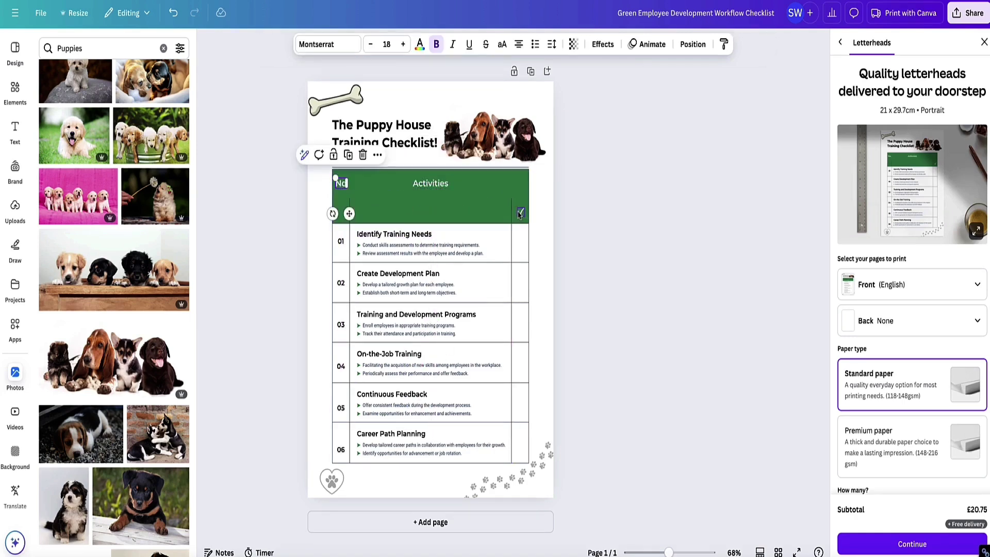
left_click_drag(519, 214, 518, 183)
left_click(421, 216)
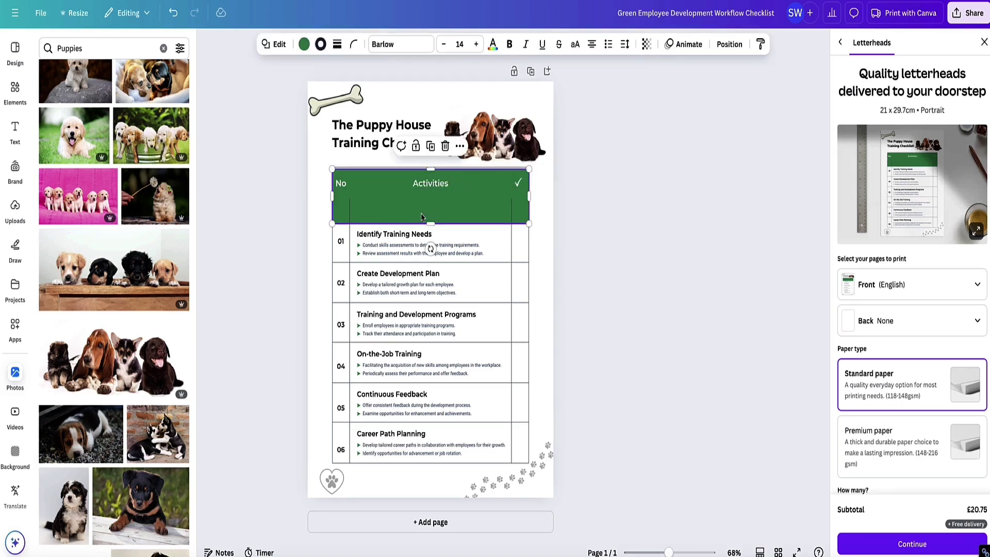
left_click_drag(429, 223, 433, 199)
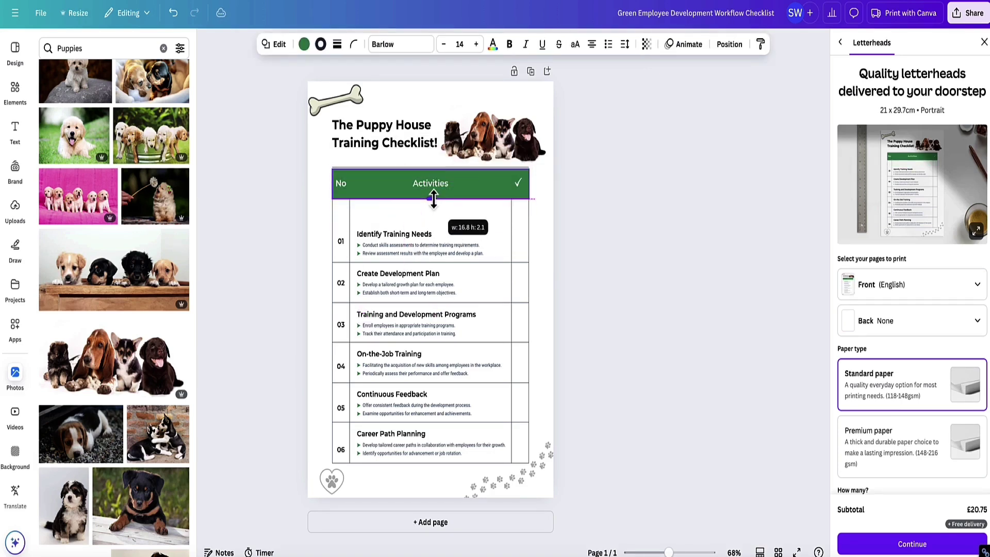
Step: Move the "Identify Training Needs" title up to just below the green table header
left_click(395, 233)
left_click_drag(395, 233, 398, 207)
left_click(603, 254)
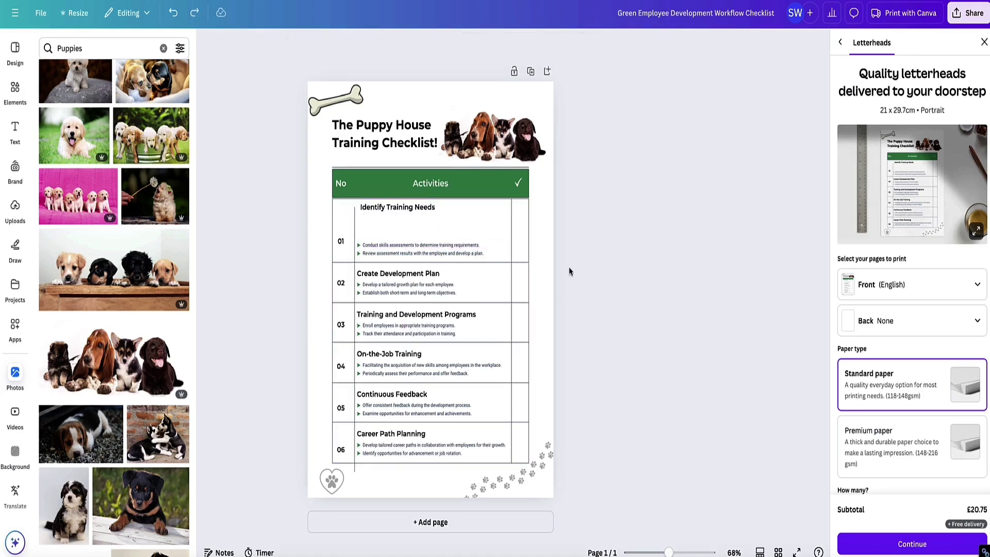
Step: Duplicate the two bullet lines in row 01 and place the copies between the row's title and the original bullets
left_click(360, 247)
left_click(593, 250)
left_click_drag(571, 253, 356, 239)
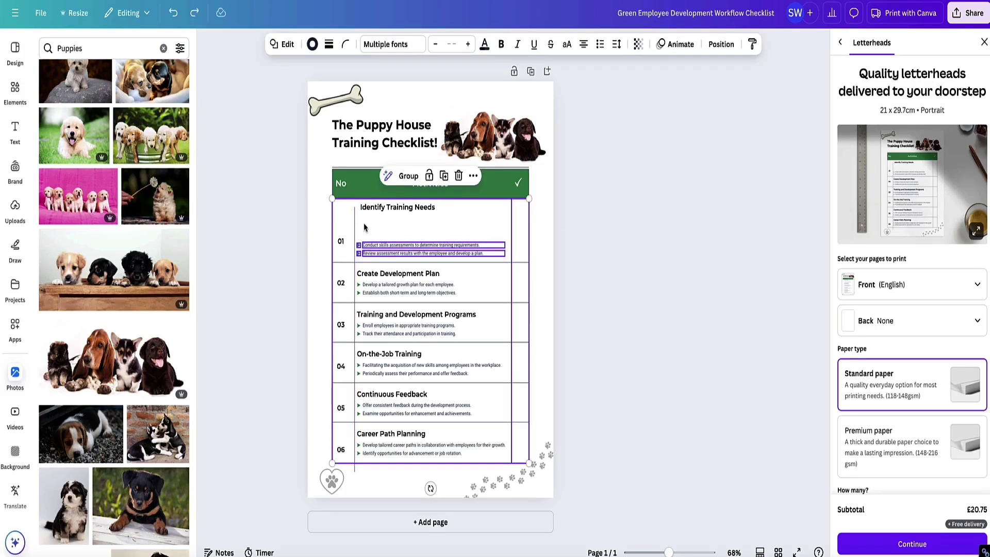
key("ctrl+d")
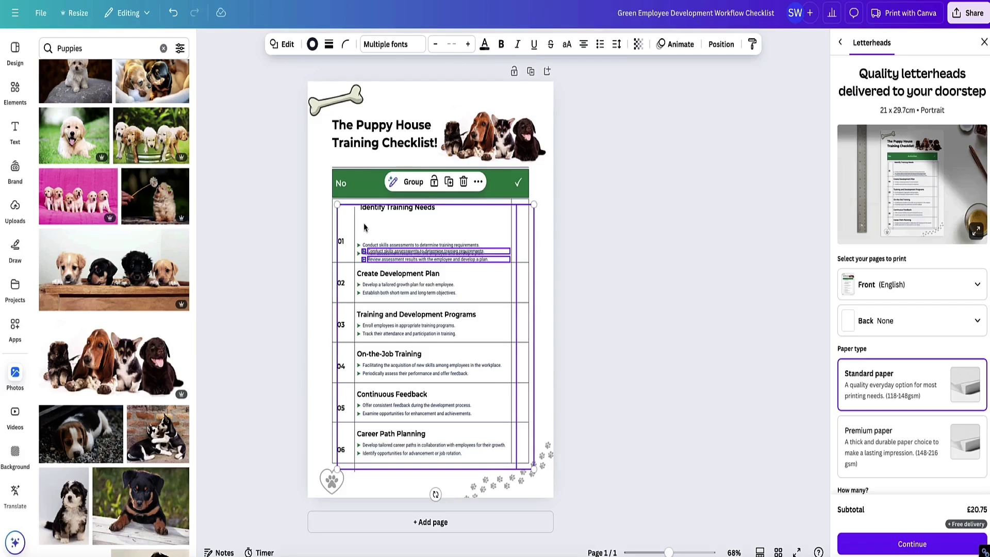
left_click_drag(376, 253, 373, 227)
left_click(273, 218)
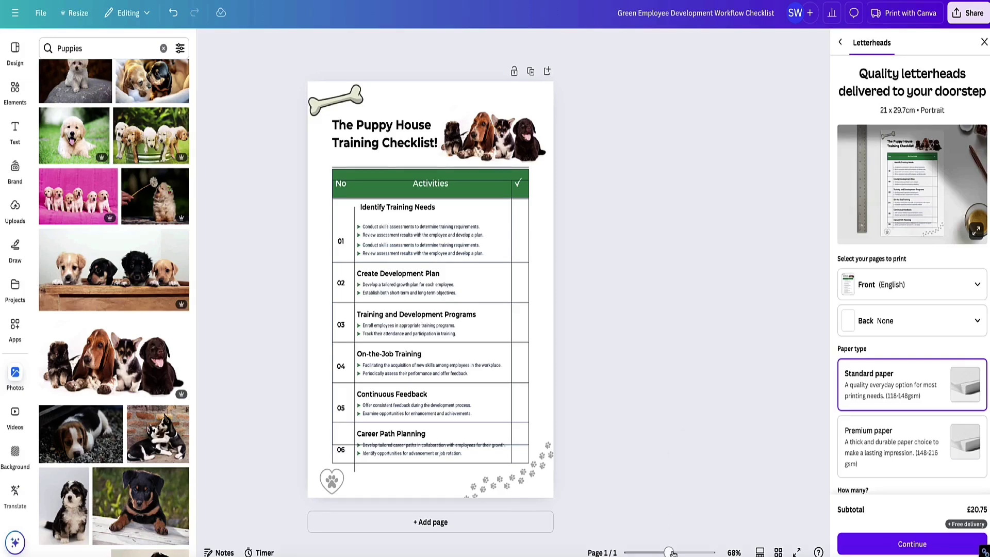
Step: Search the graphics library for "dog paw"
left_click_drag(673, 552, 684, 553)
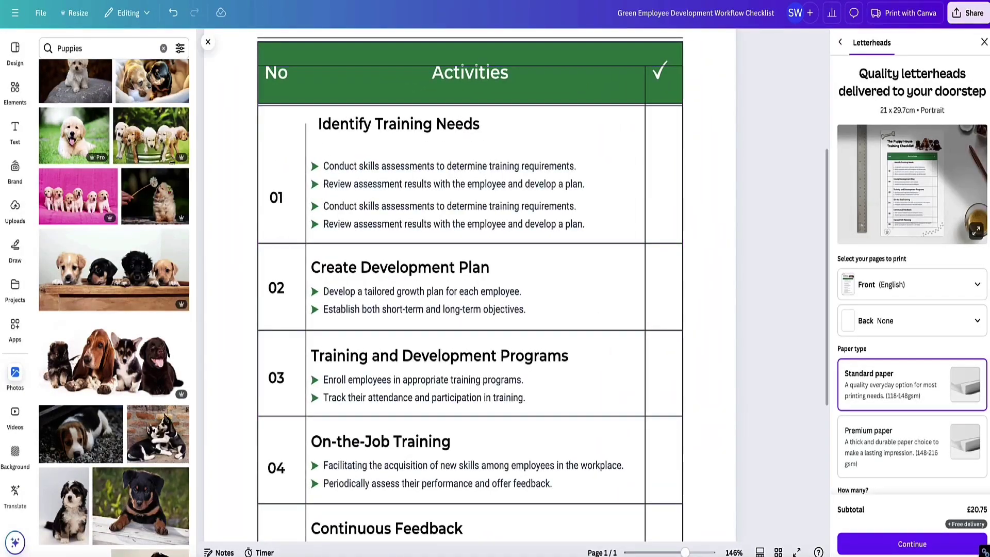
left_click(12, 87)
left_click(102, 54)
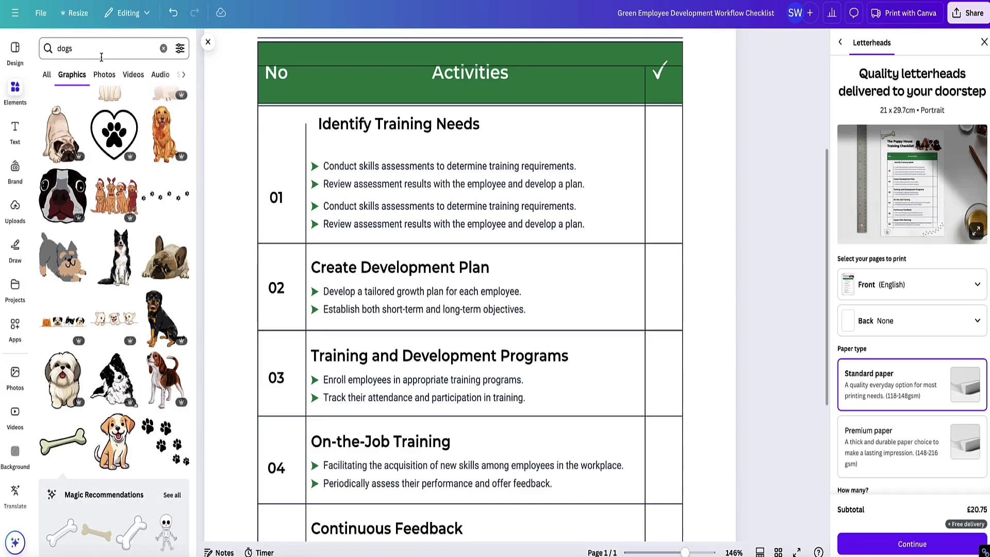
key("BackSpace")
type("pa")
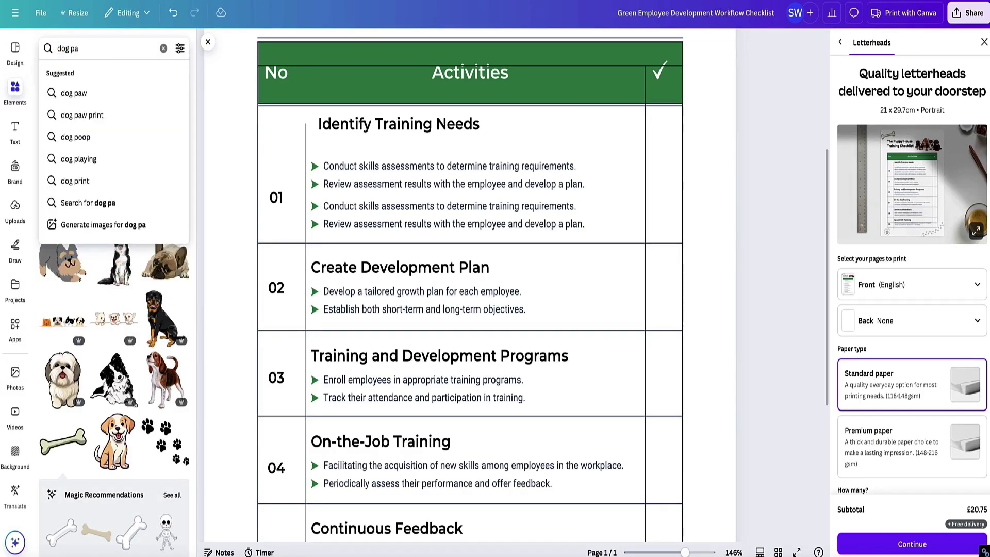
type("w")
key("Return")
Step: Remove the green arrow bullets in row 01 and place the solid black paw graphic, shrunk to bullet size, before the first item
left_click(314, 166)
left_click_drag(314, 165, 314, 184)
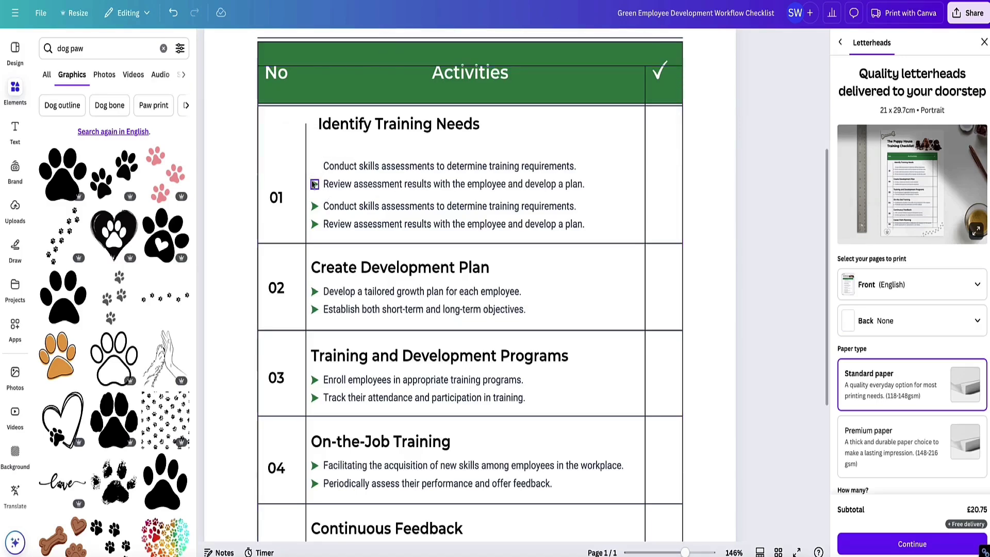
left_click(62, 175)
left_click_drag(360, 228, 316, 167)
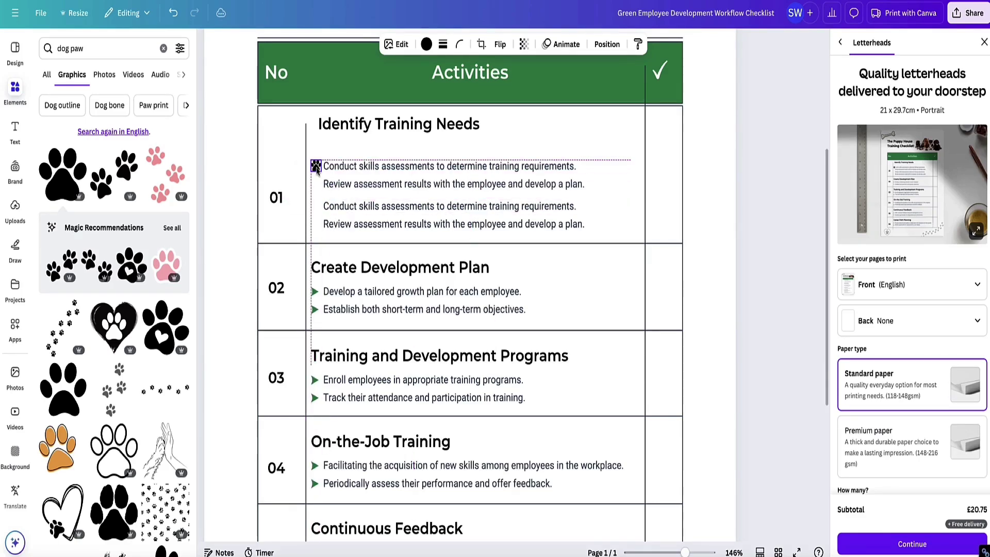
Step: Duplicate the black paw bullet and place the copies before the remaining three items in row 01
left_click(327, 149)
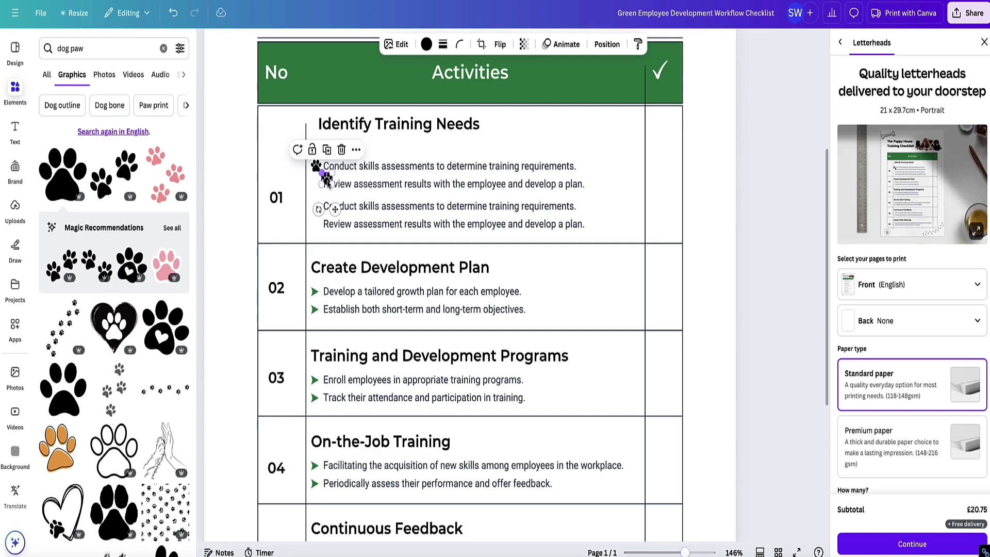
left_click_drag(327, 180, 316, 223)
left_click(316, 155)
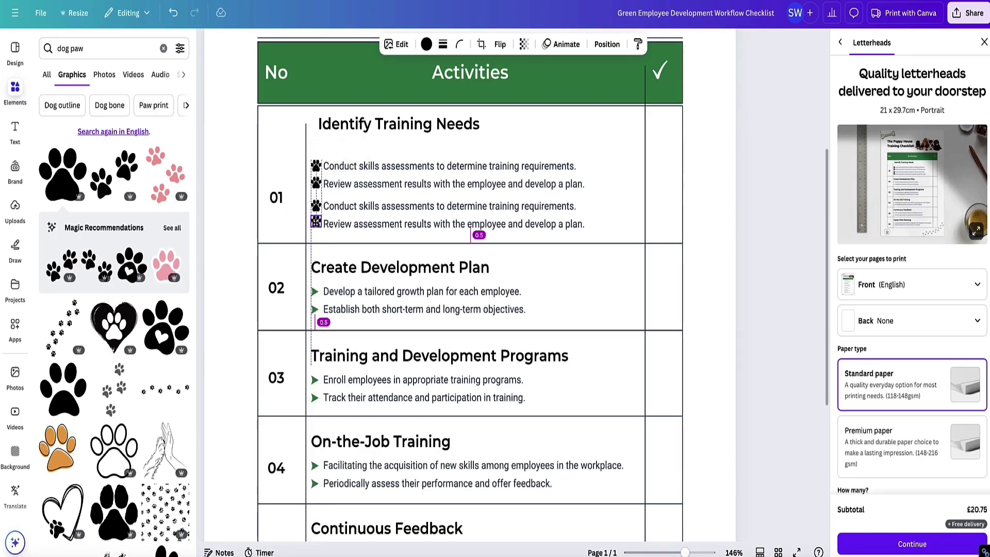
left_click(312, 236)
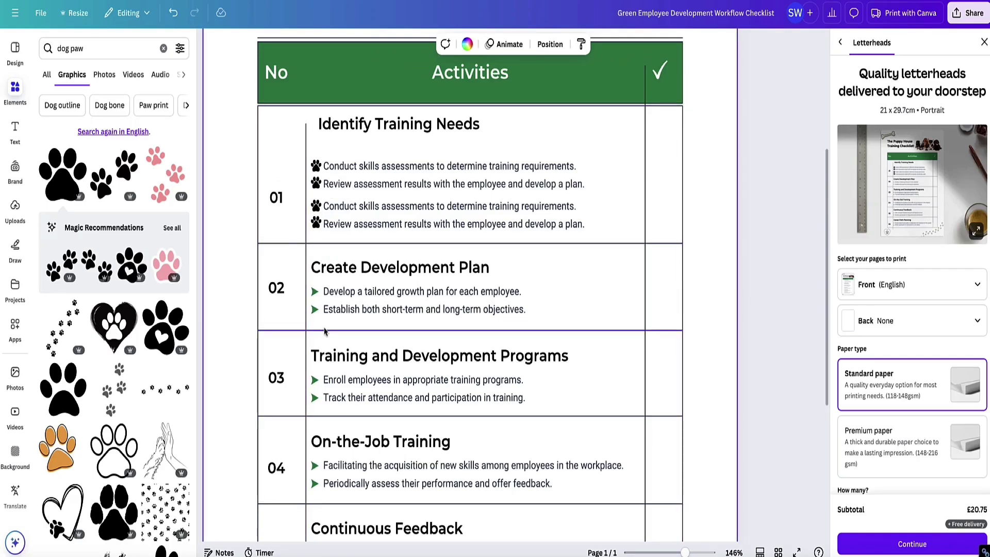
scroll(324, 331, "down", 3)
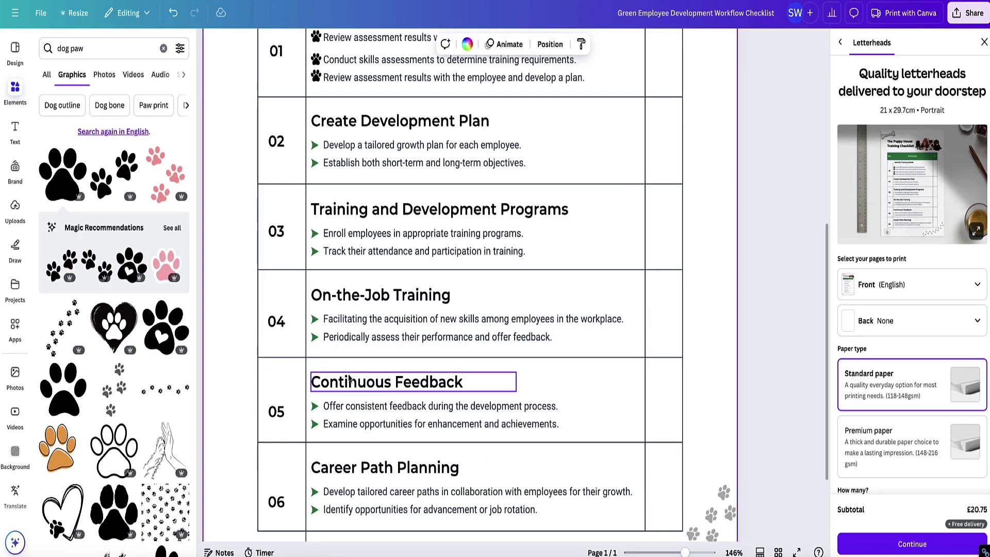
scroll(350, 381, "up", 3)
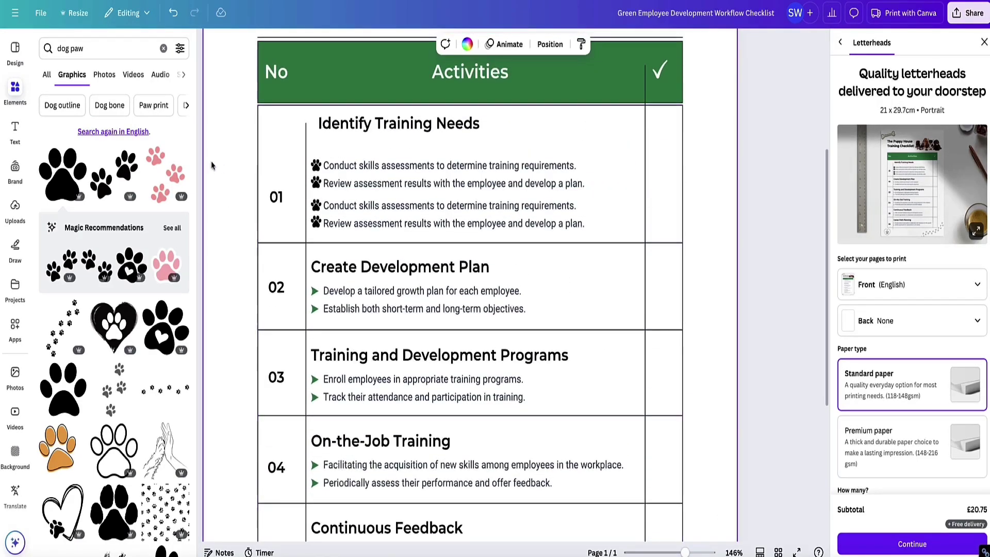
mouse_move(684, 553)
left_mouse_down()
mouse_move(647, 552)
mouse_move(668, 552)
left_mouse_up()
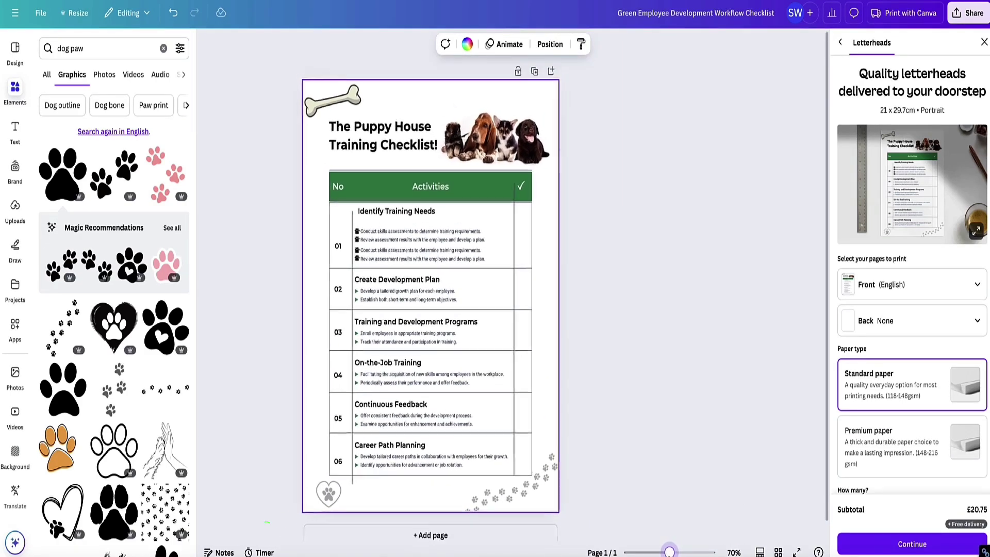
left_click(249, 350)
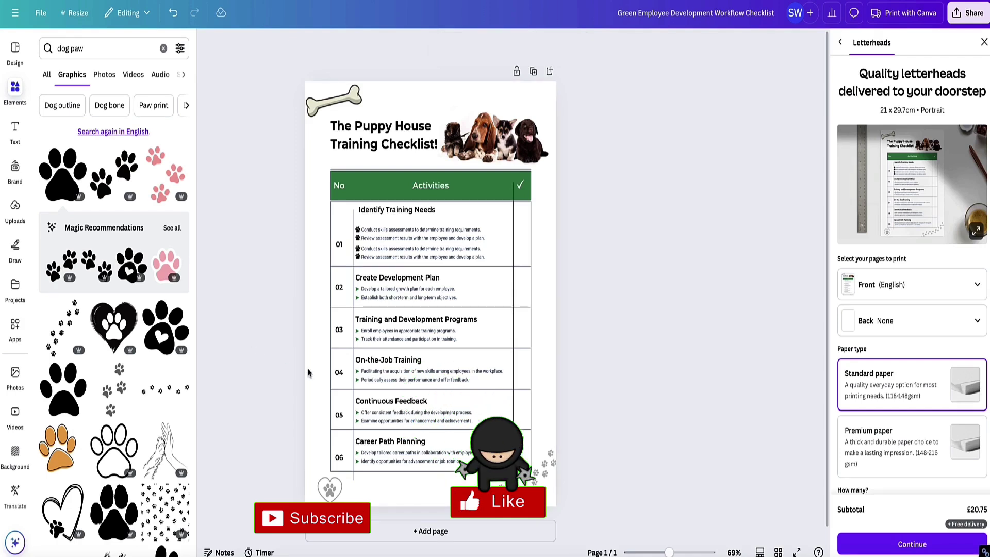
left_click(338, 246)
left_click(280, 215)
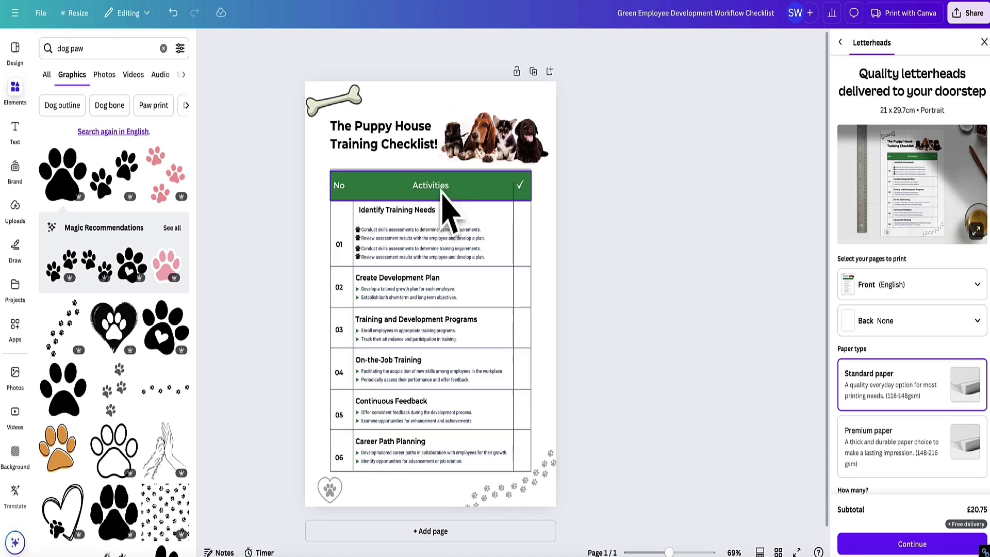
Step: Duplicate the checklist page to make a second page
scroll(456, 193, "down", 1)
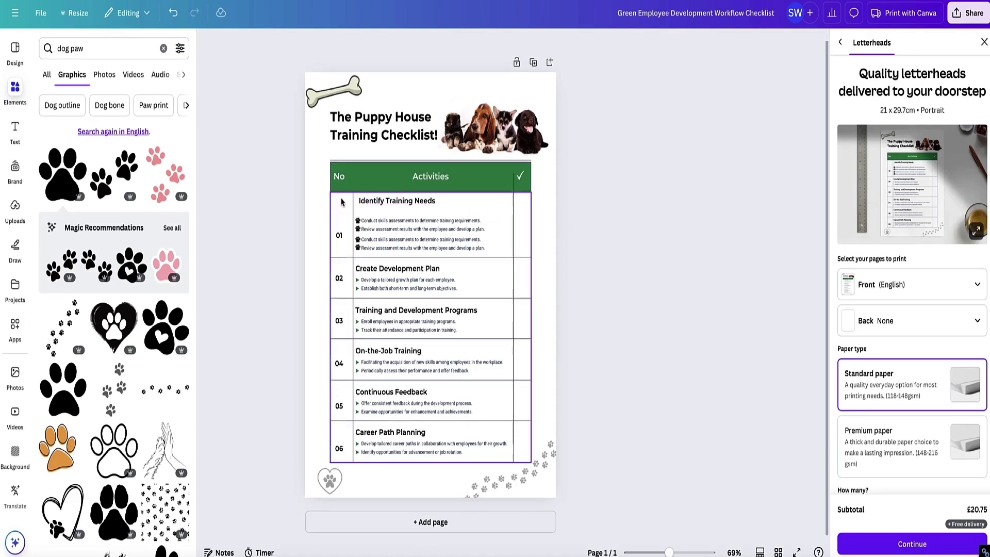
left_click(533, 64)
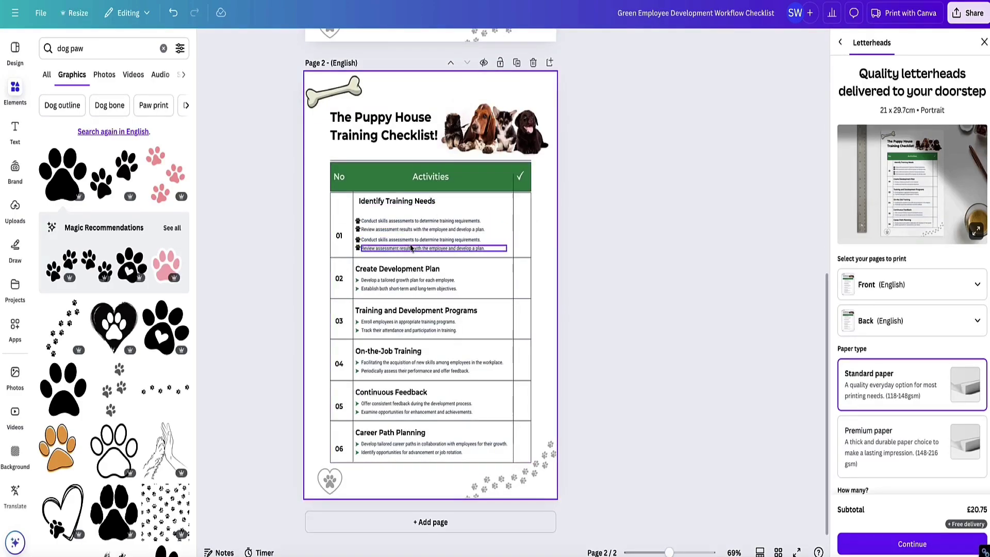
scroll(423, 244, "up", 9)
scroll(406, 251, "down", 6)
scroll(406, 251, "down", 3)
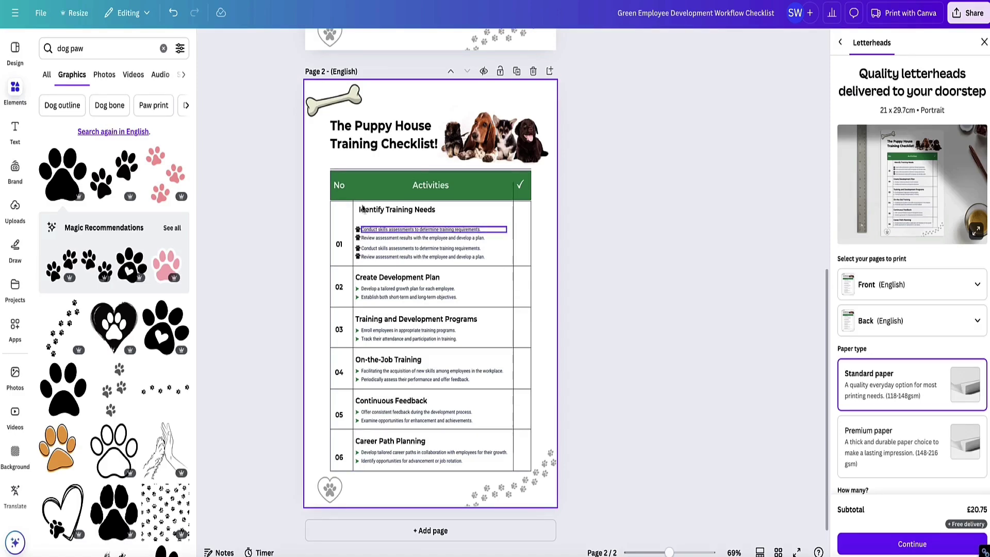
Step: Copy the first heading from the ChatGPT checklist and replace row 01's title on page 1 with "Establish a Routine"
scroll(373, 178, "up", 10)
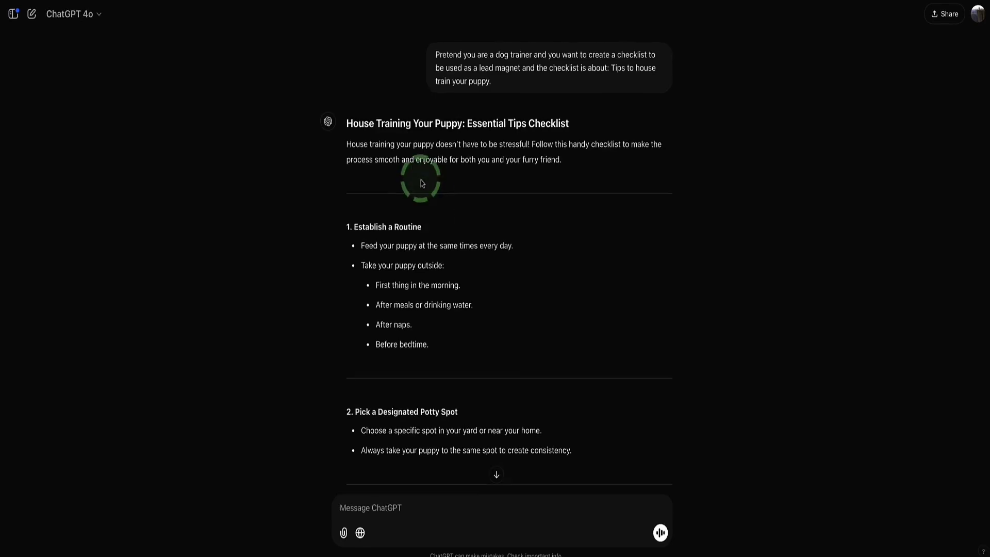
left_click_drag(424, 229, 364, 229)
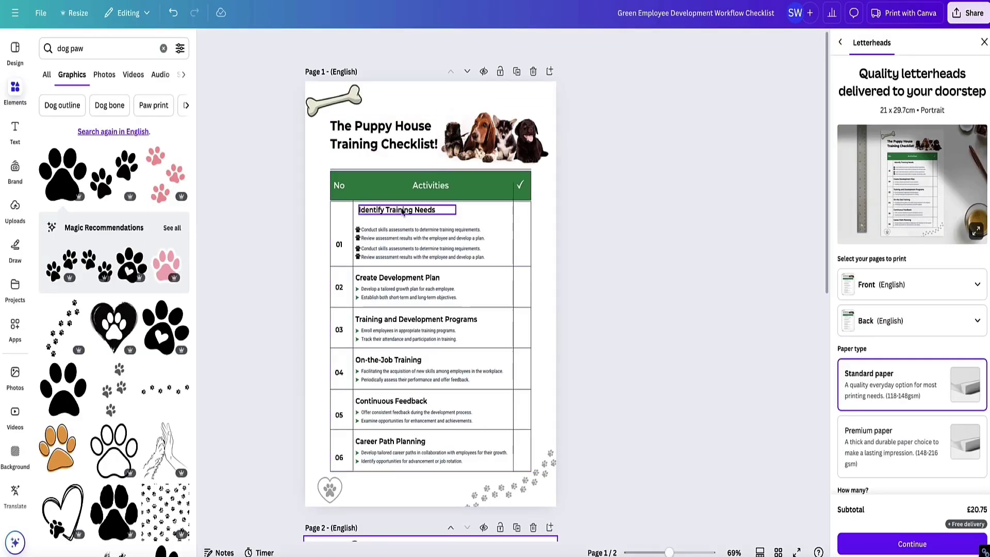
left_click(402, 210)
left_click(402, 210)
key("ctrl+a")
type("Establish a Routine")
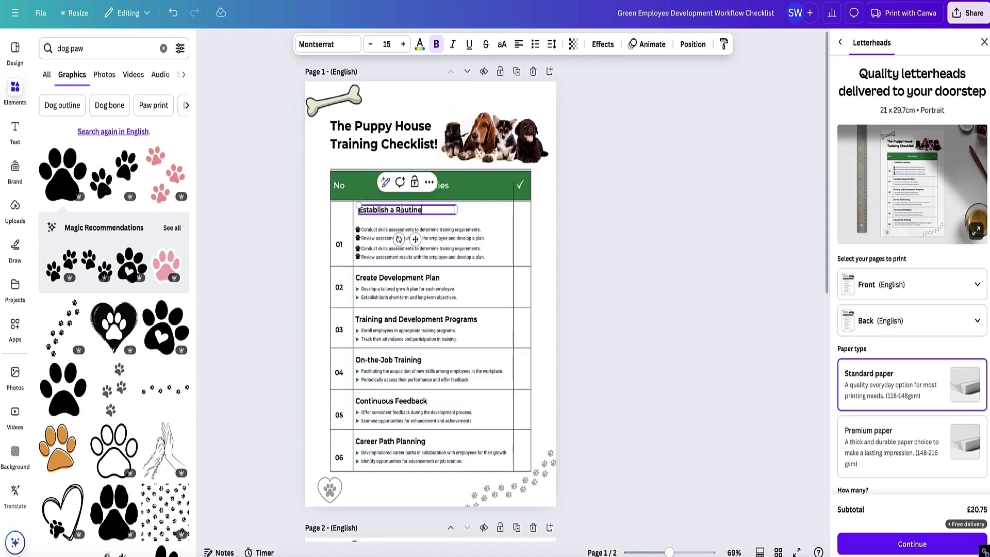
left_click(318, 226)
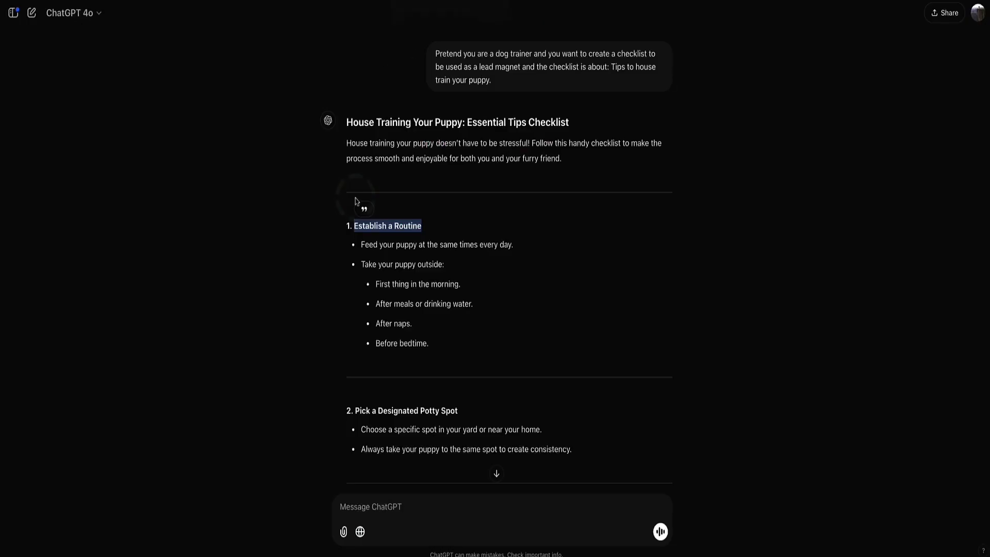
Step: Replace row 01's first two bullets with ChatGPT's "Feed your puppy at the same times every day." and "Take your puppy outside:"
left_click_drag(511, 244, 363, 247)
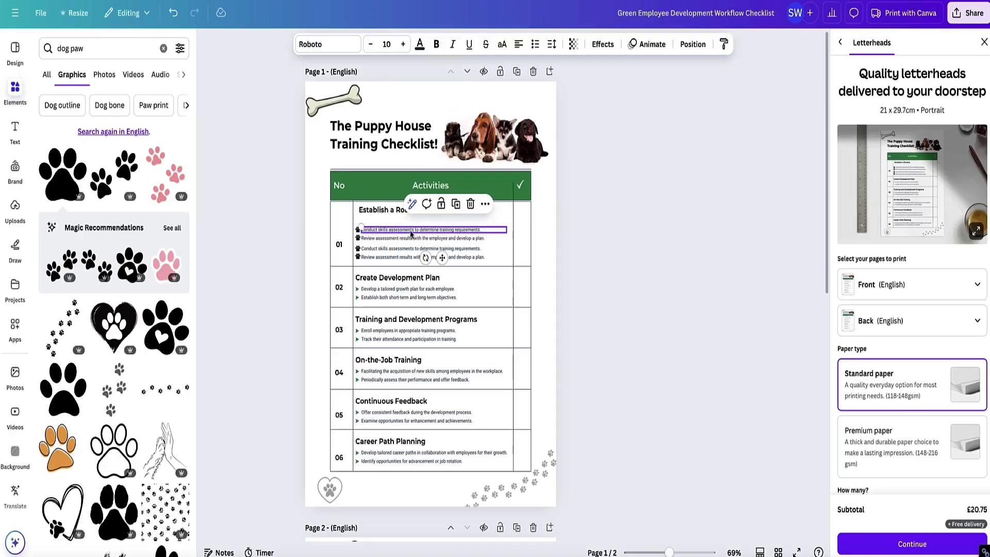
left_click_drag(361, 229, 481, 230)
type("Feed your puppy at the same times every day.")
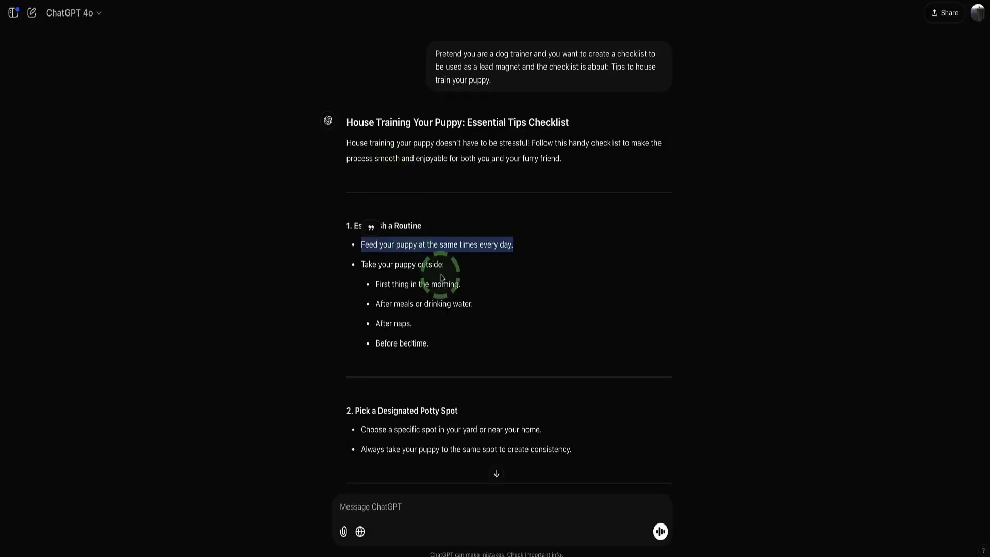
mouse_move(441, 278)
left_mouse_down()
mouse_move(420, 264)
mouse_move(353, 264)
mouse_move(446, 263)
left_mouse_up()
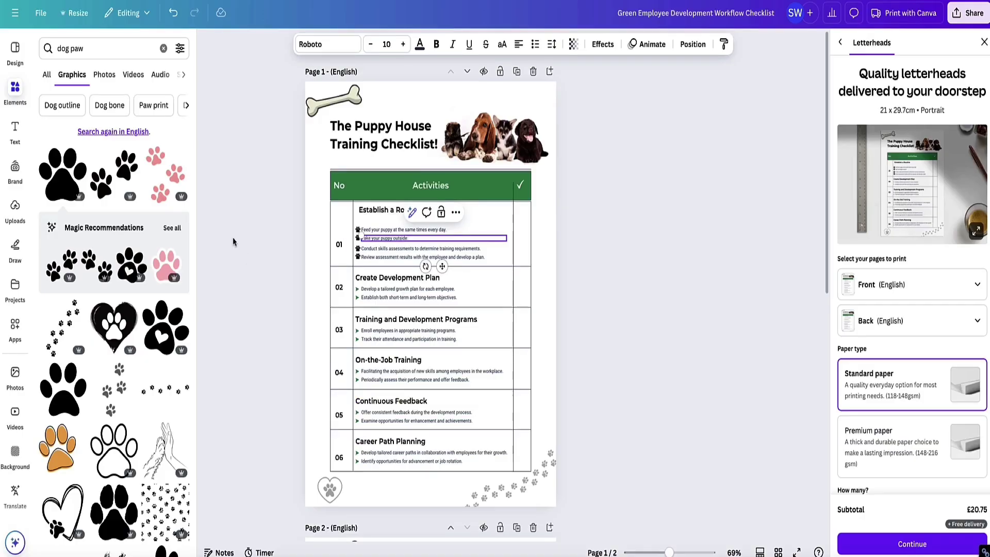
Step: Move the "Establish a Routine" title down so it sits just above its bullets
left_click(396, 209)
left_click_drag(396, 208, 393, 214)
left_click(388, 189)
Step: Change the fill of page 1's table header to a custom brick red
left_click(357, 184)
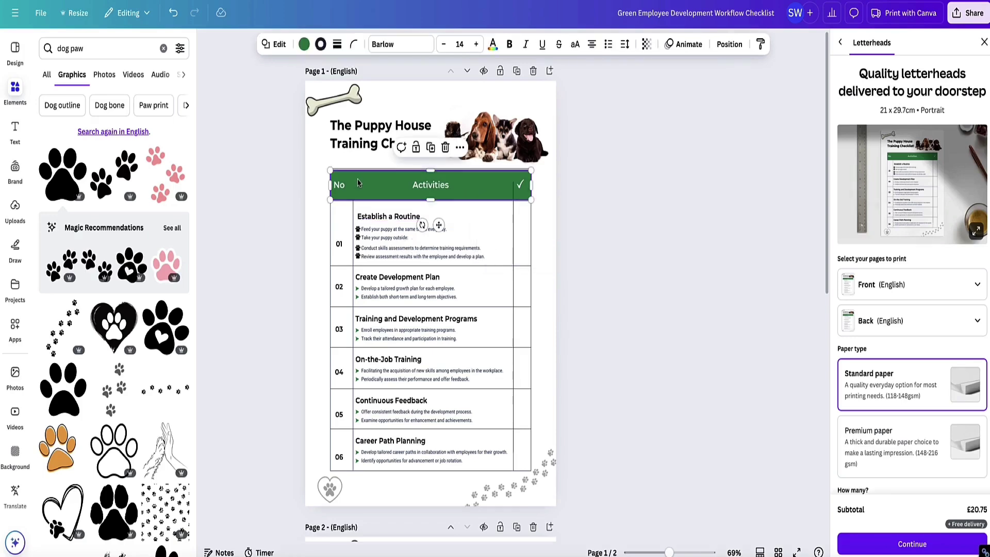
left_click(304, 44)
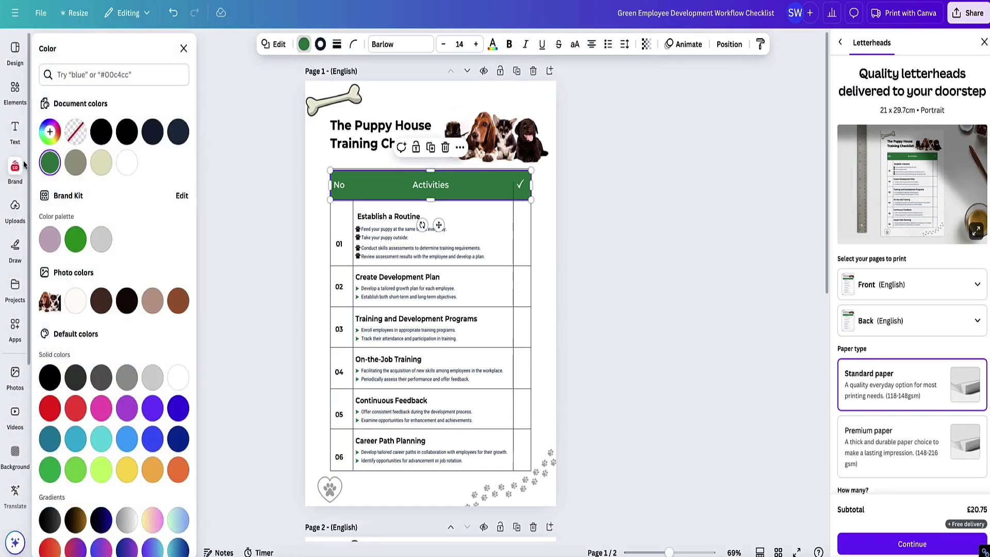
left_click(49, 132)
left_click_drag(93, 253, 42, 255)
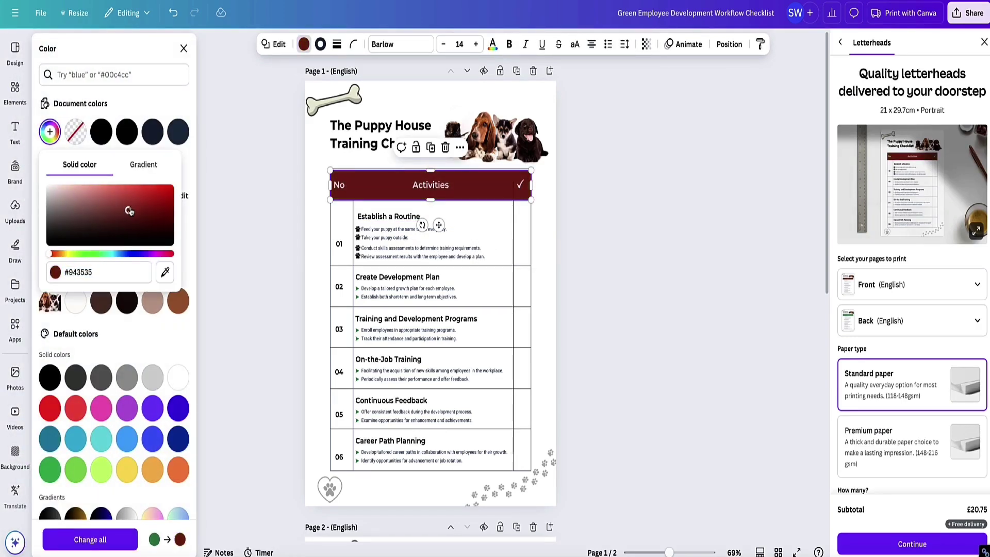
left_click(140, 192)
left_click(586, 220)
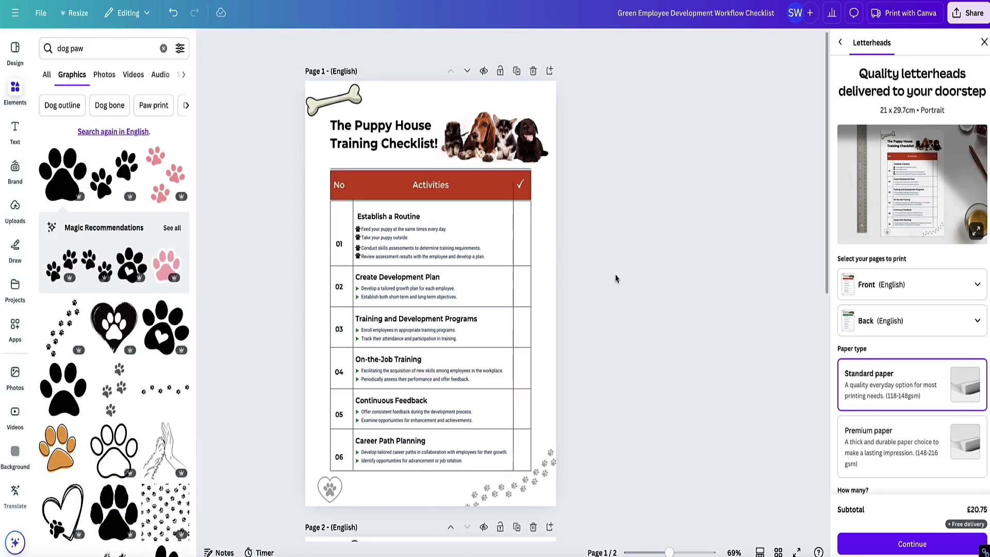
Step: Open the checklist design's sharing options and go to its download settings
left_click(970, 14)
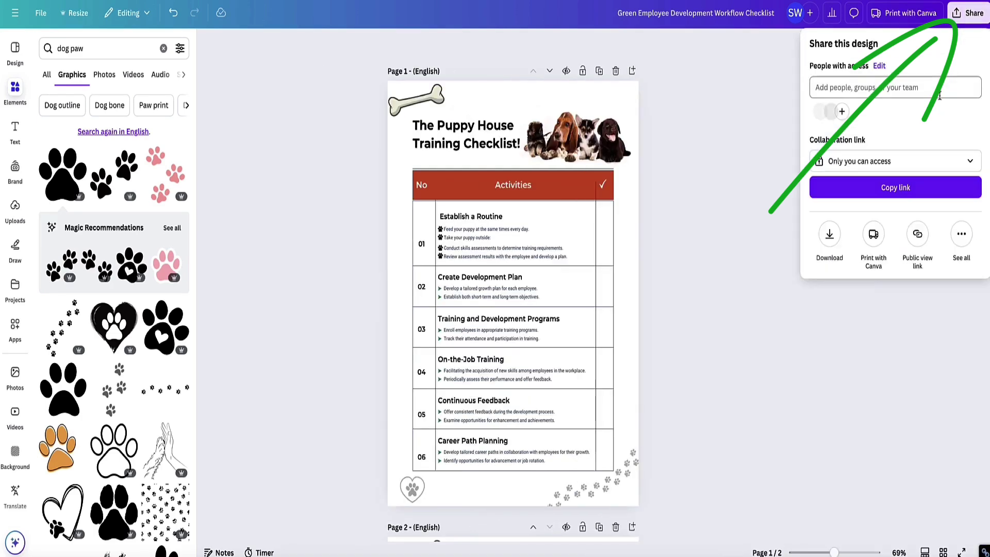
left_click(829, 237)
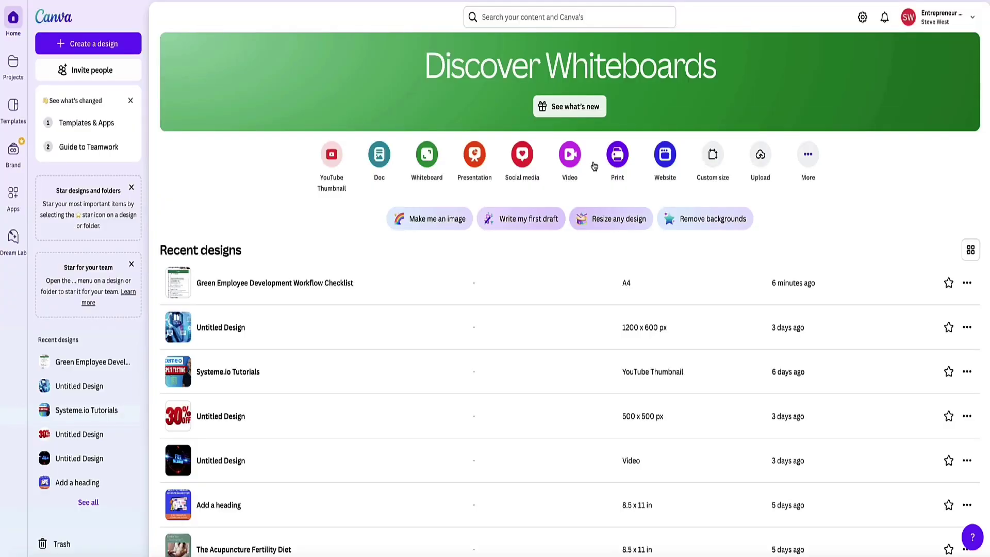
Step: Search Canva from its home page for "cheat sheet"
left_click(535, 21)
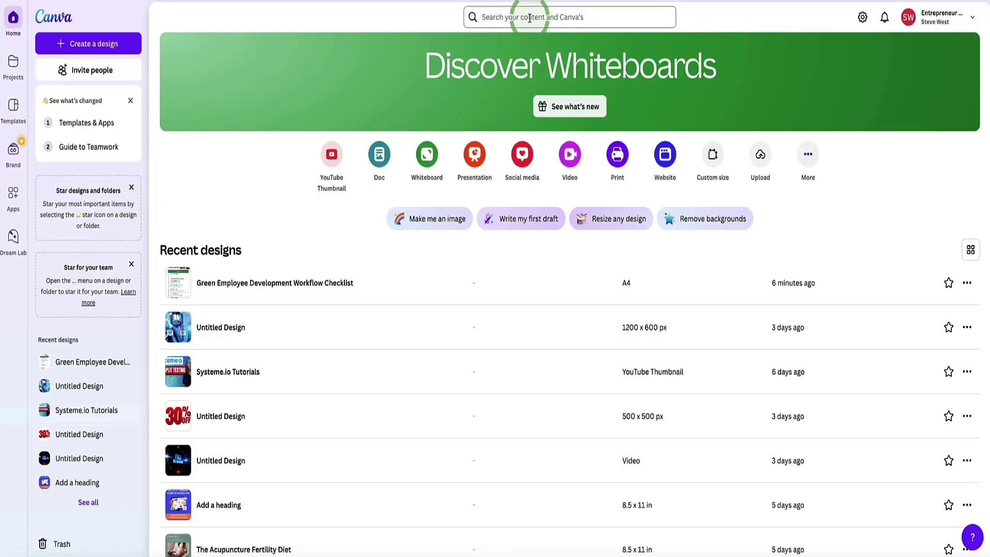
type("cheat sheet")
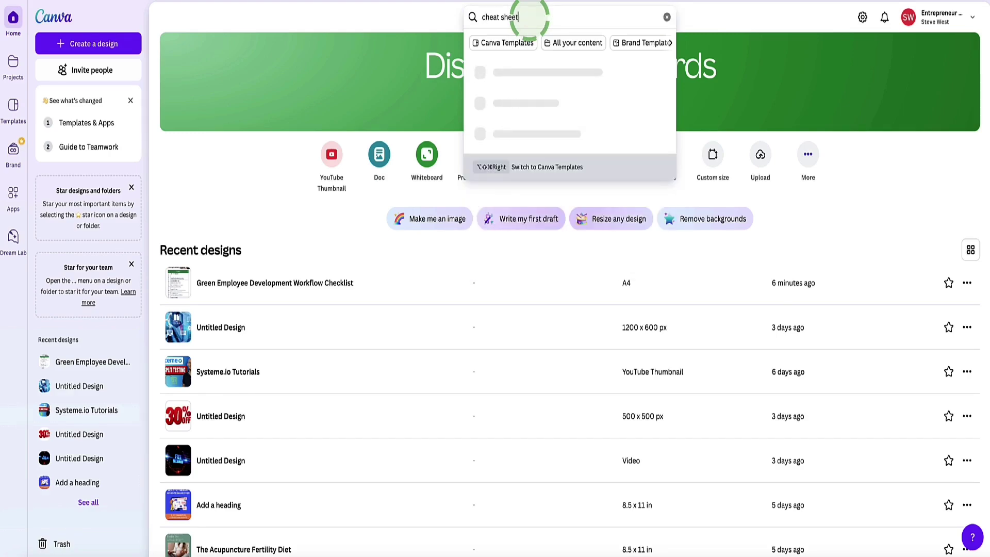
key("Return")
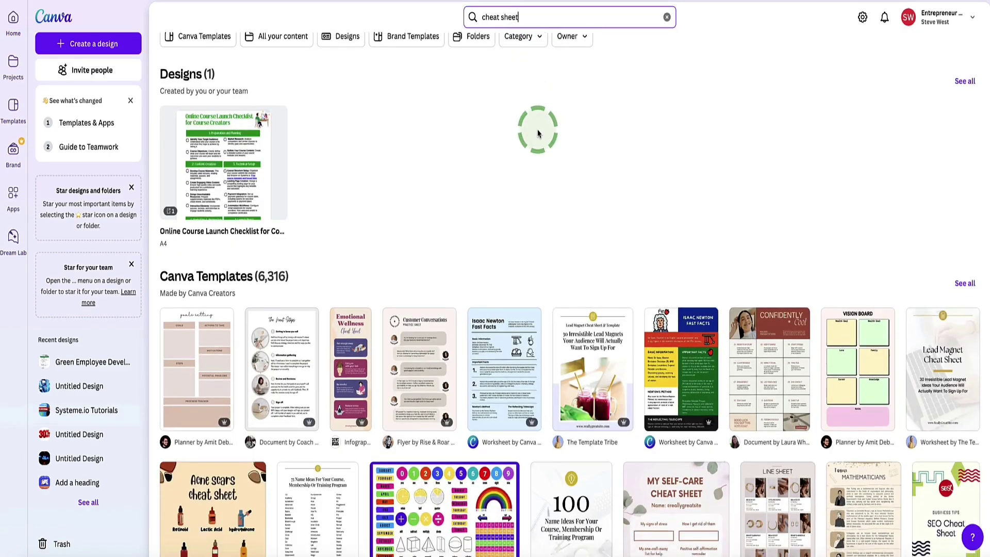
Step: Browse the cheat sheet template results, loading more of them repeatedly, for a suitable layout
scroll(536, 128, "down", 3)
scroll(540, 132, "down", 4)
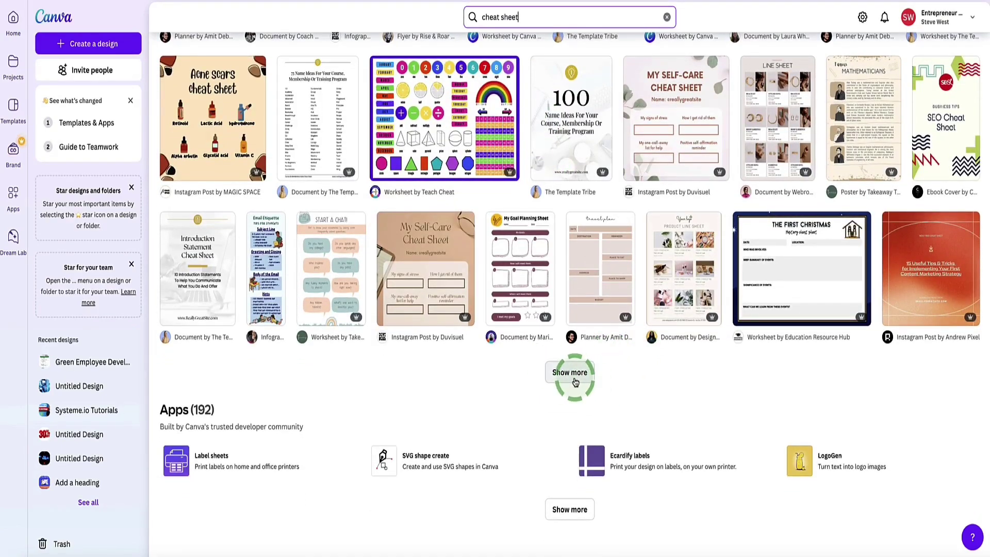
left_click(574, 382)
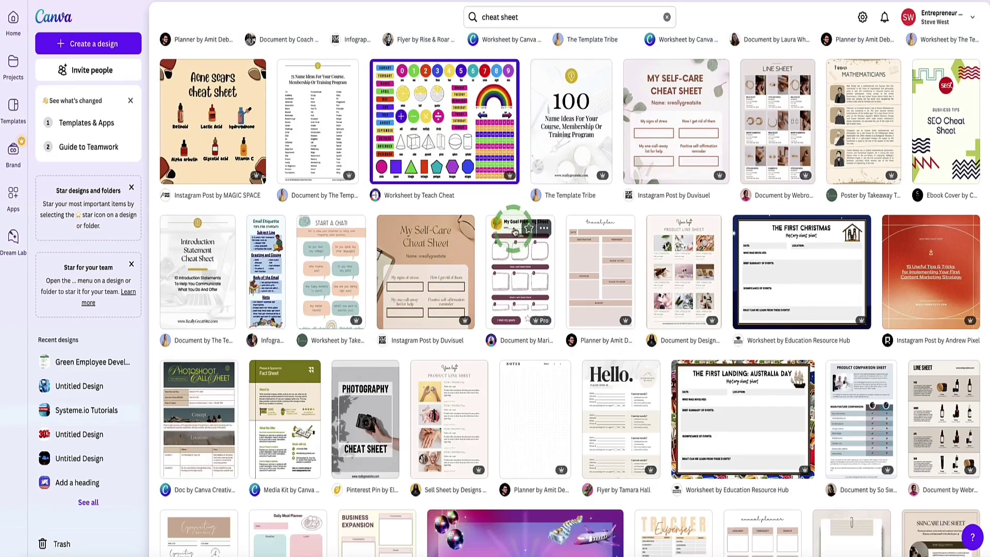
scroll(516, 226, "down", 4)
scroll(515, 232, "down", 5)
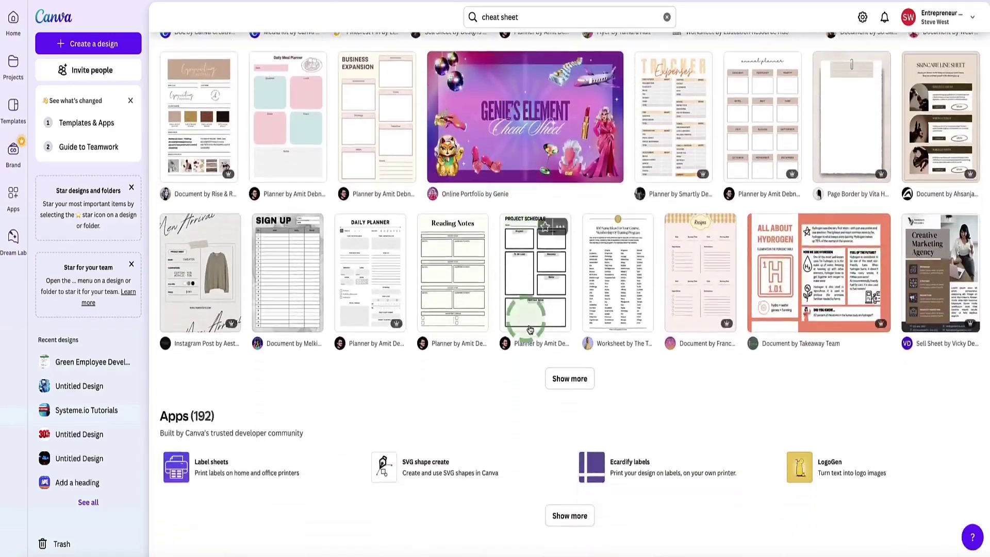
left_click(564, 373)
scroll(547, 314, "down", 7)
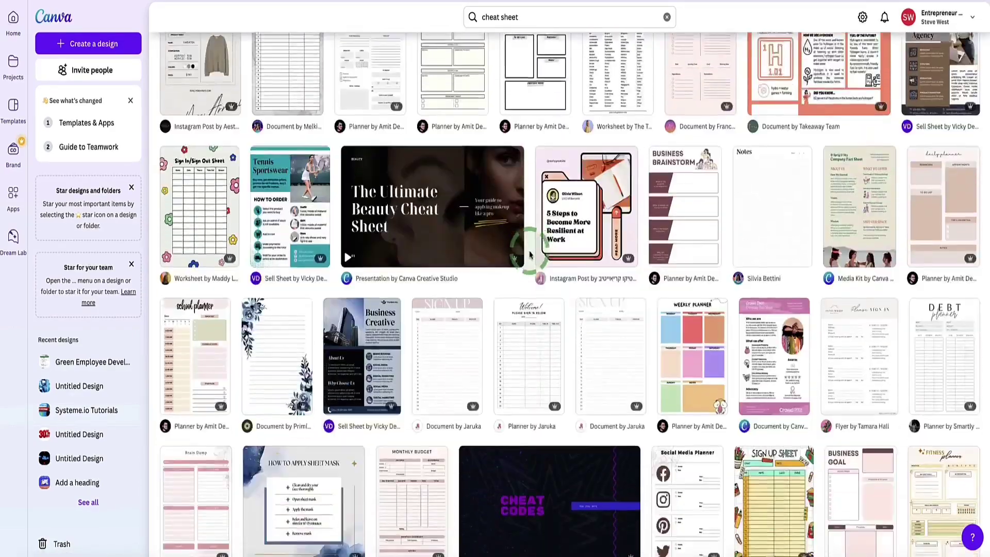
scroll(529, 256, "down", 4)
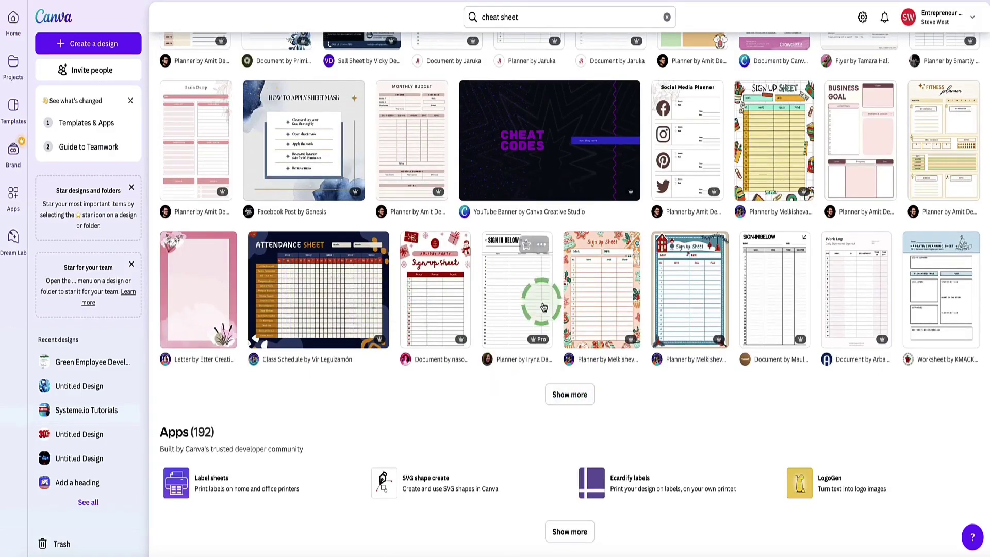
left_click(582, 394)
scroll(526, 335, "down", 3)
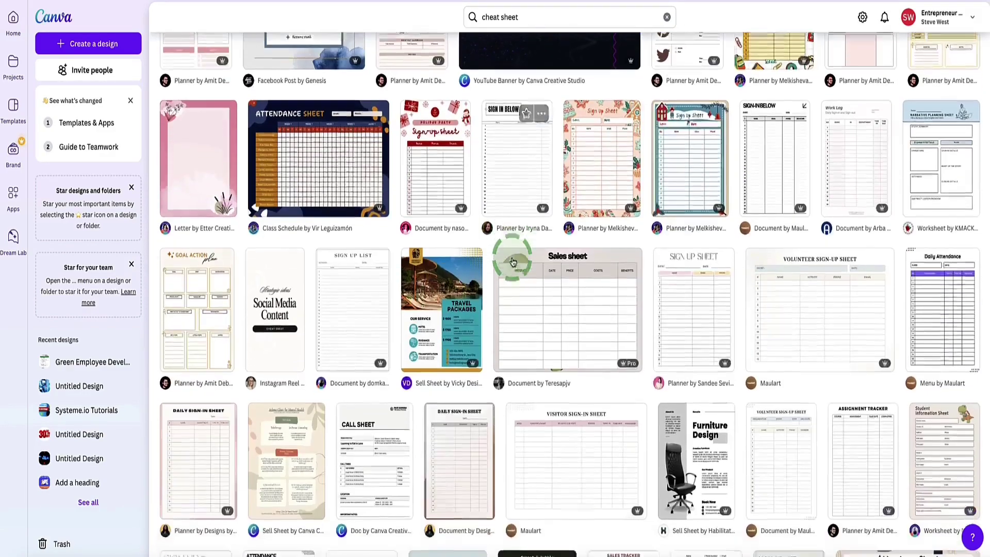
scroll(512, 262, "down", 1)
scroll(513, 258, "down", 2)
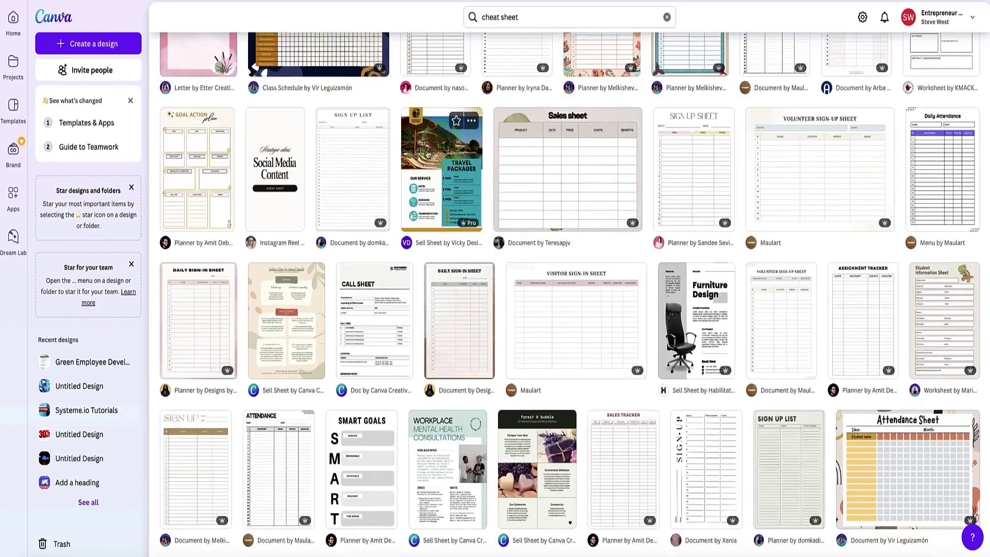
scroll(454, 180, "down", 4)
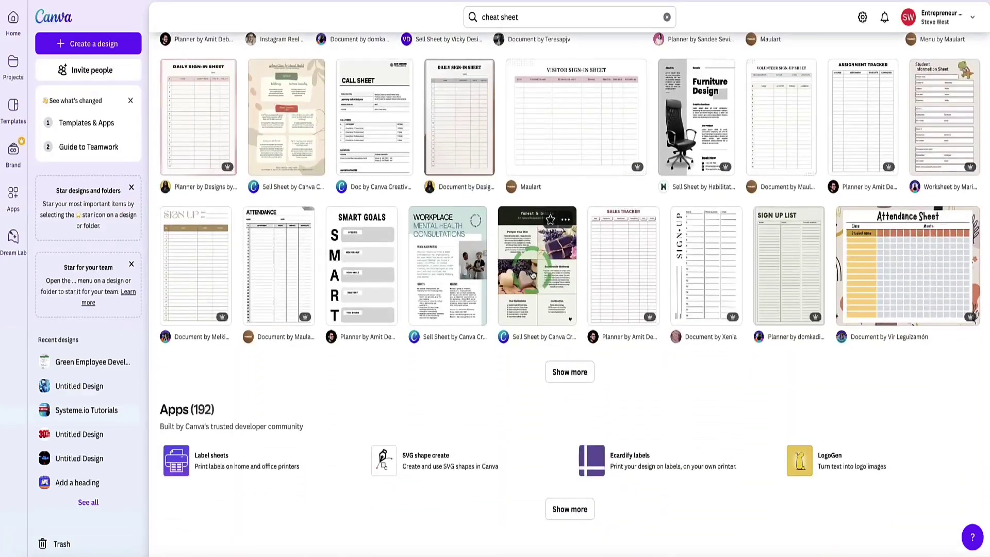
left_click(559, 373)
scroll(482, 227, "down", 7)
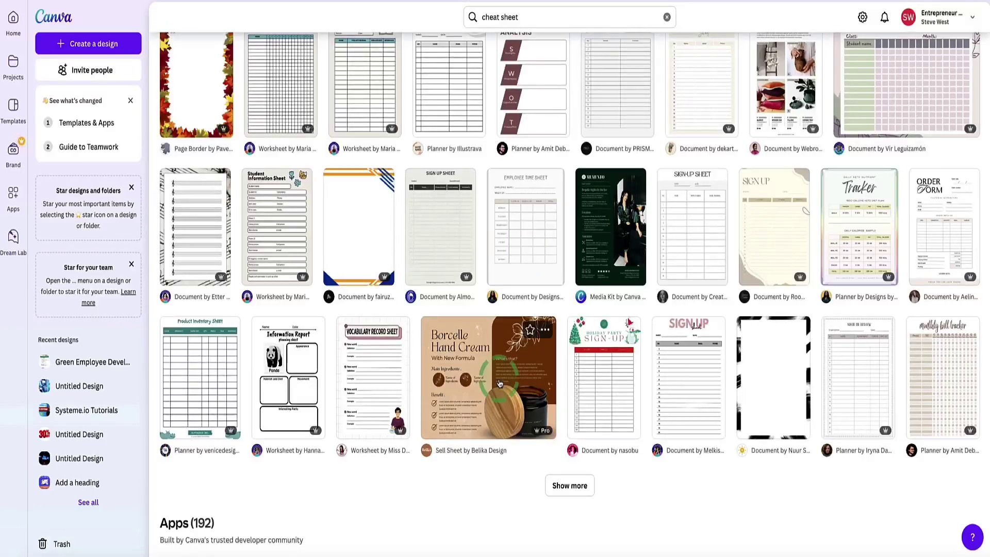
Step: Open the Brown Minimalist Hand Cream Product Sell Sheet template for editing and delete its cream jar image
left_click(499, 383)
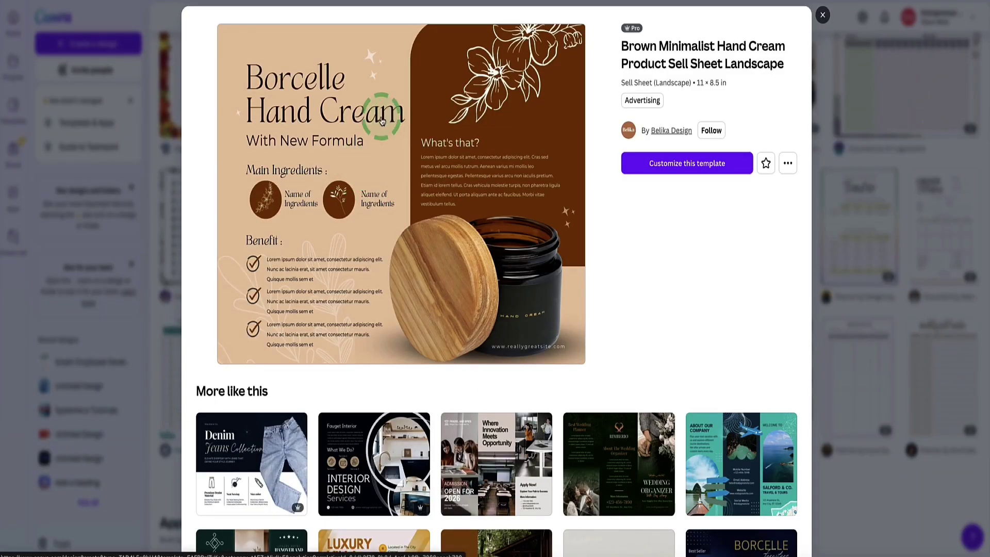
left_click(680, 160)
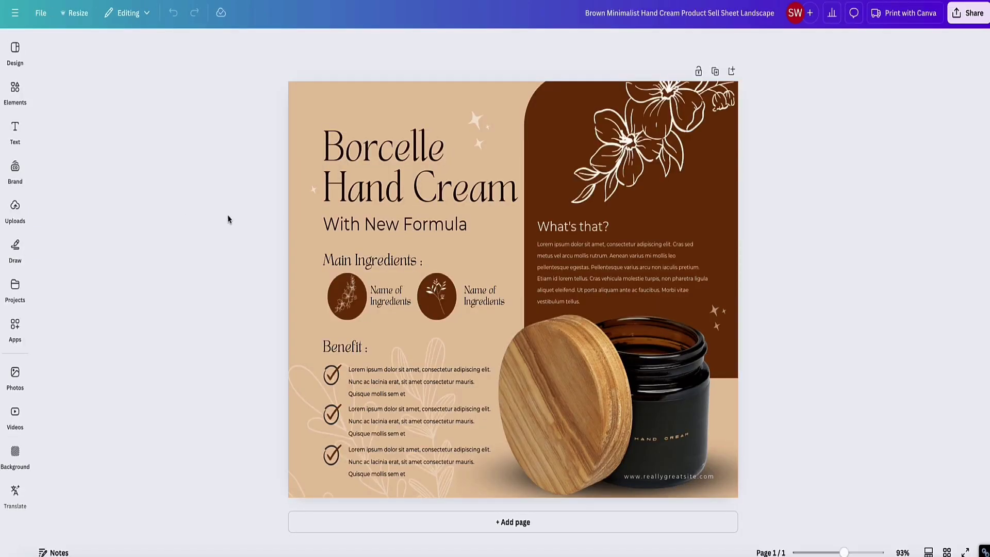
left_click(607, 406)
key("Delete")
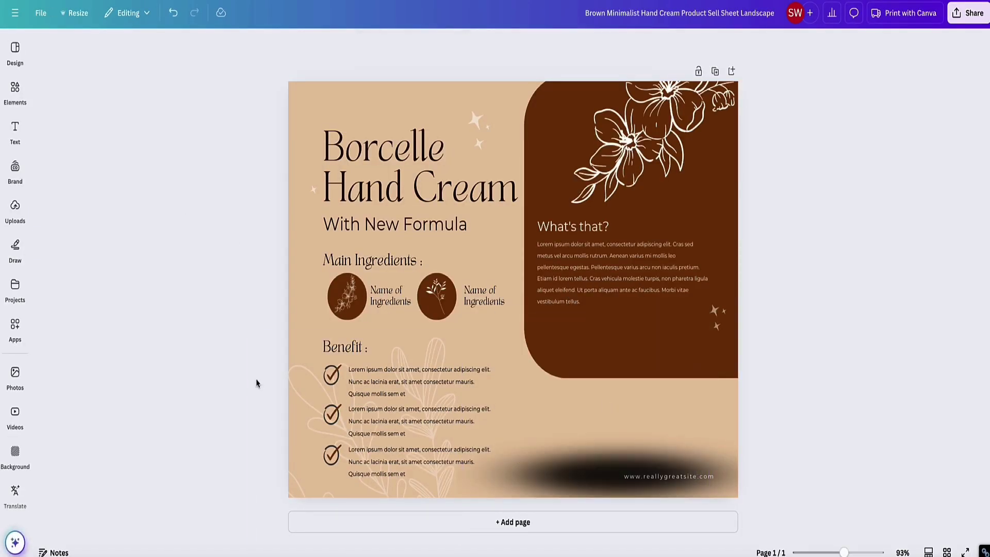
Step: Search the stock photos for "dogs" and add the photo of two golden puppies on grass to the page
left_click(15, 376)
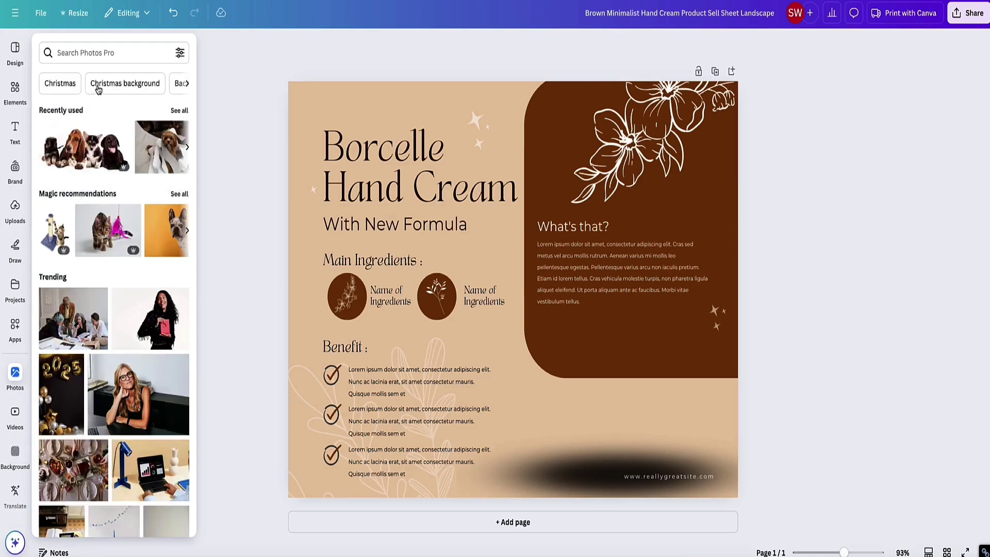
left_click(111, 53)
type("dogs")
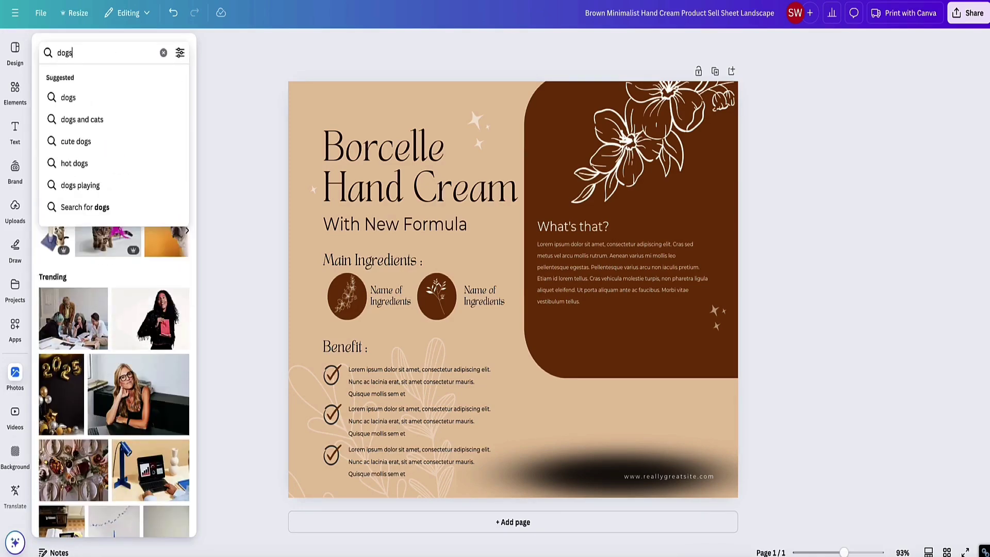
key("Return")
scroll(115, 160, "down", 7)
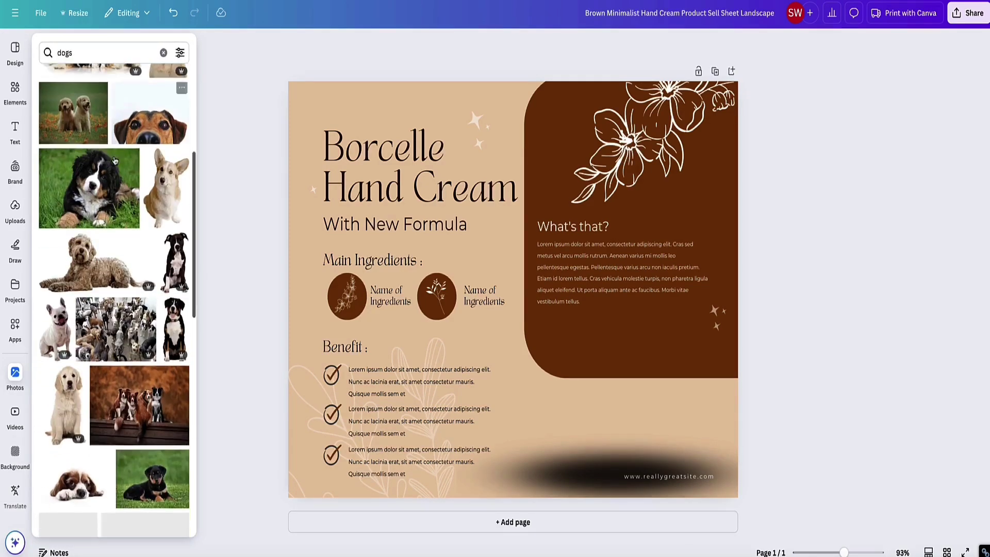
scroll(110, 336, "up", 7)
left_click_drag(53, 361, 551, 333)
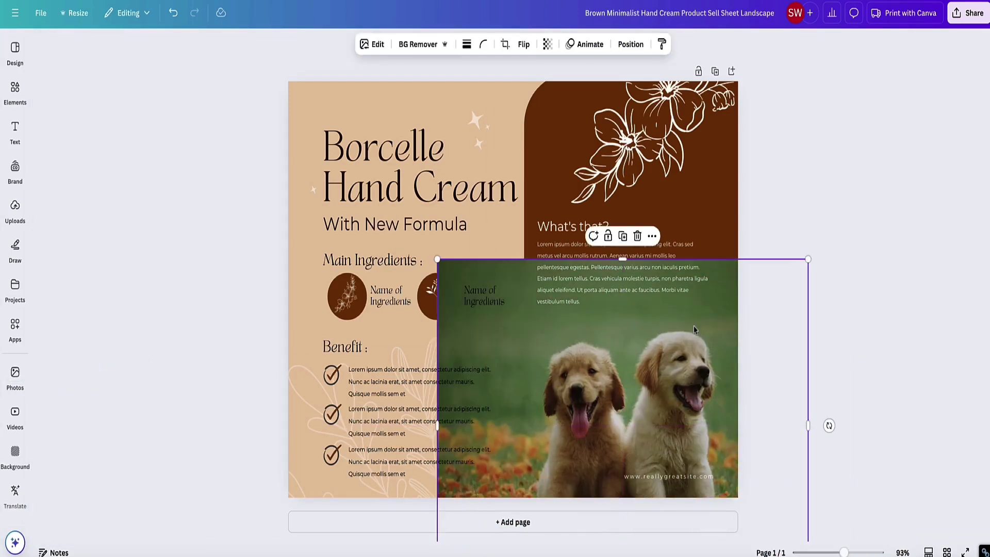
Step: Shrink the puppy photo to fit the page's lower-right area and remove its background
left_click_drag(810, 262, 642, 408)
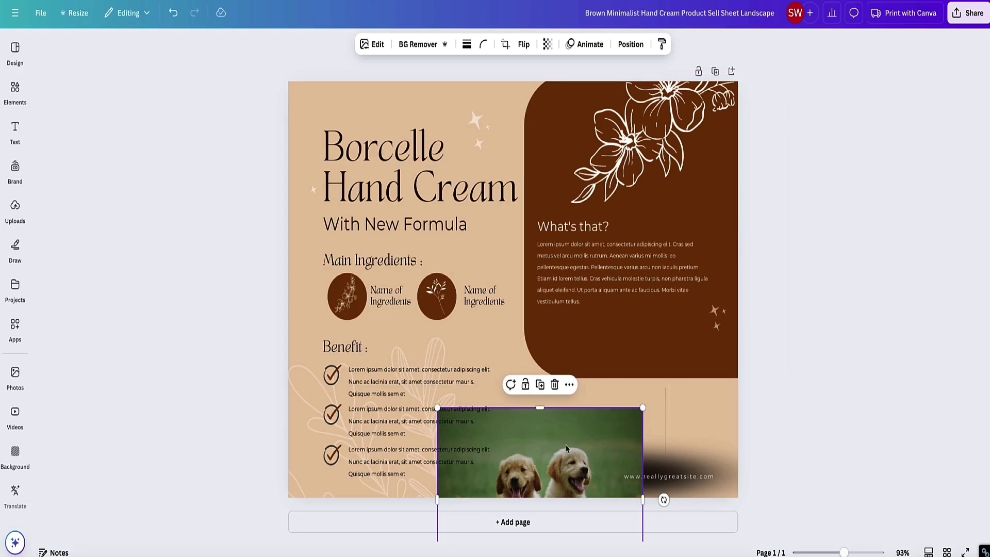
left_click_drag(565, 445, 676, 308)
left_click_drag(743, 279, 680, 332)
left_click_drag(614, 390, 651, 408)
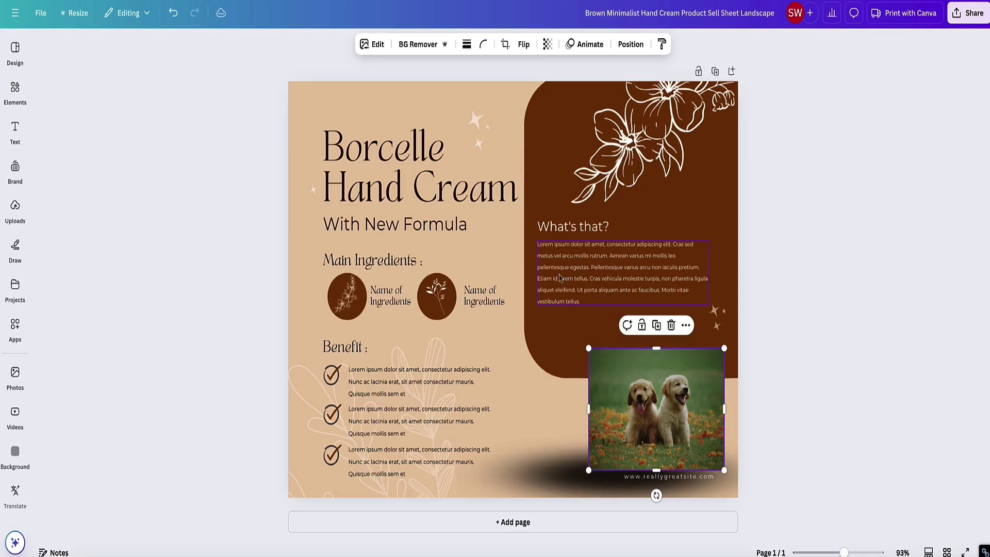
left_click(419, 44)
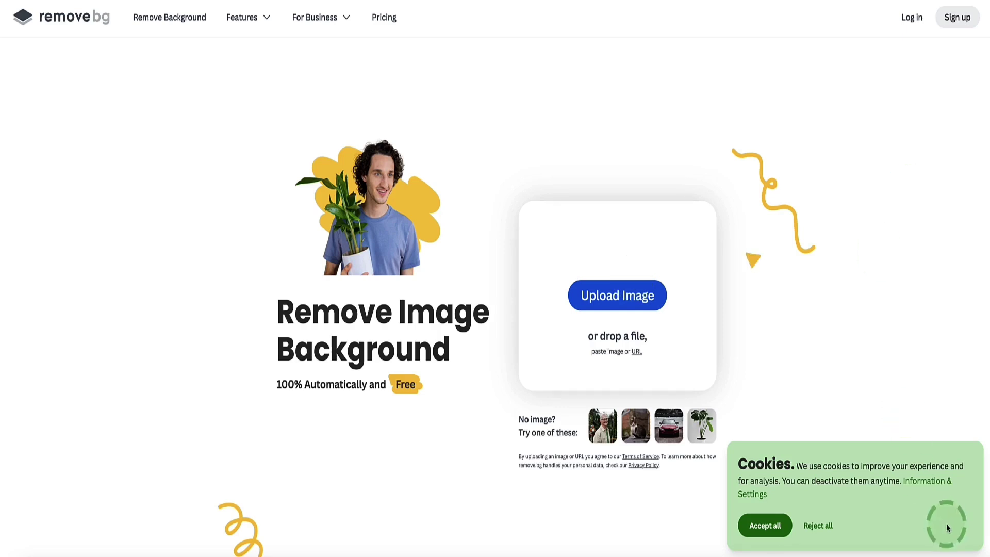
Step: In remove.bg, upload Untitled design.png from the Dogs folder and download the version without a background
left_click(968, 556)
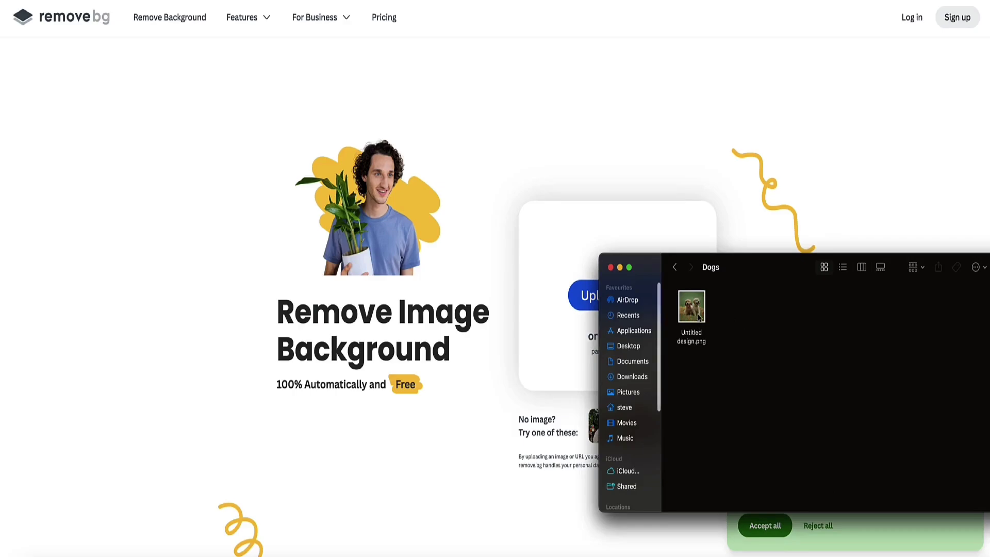
left_click_drag(692, 306, 584, 288)
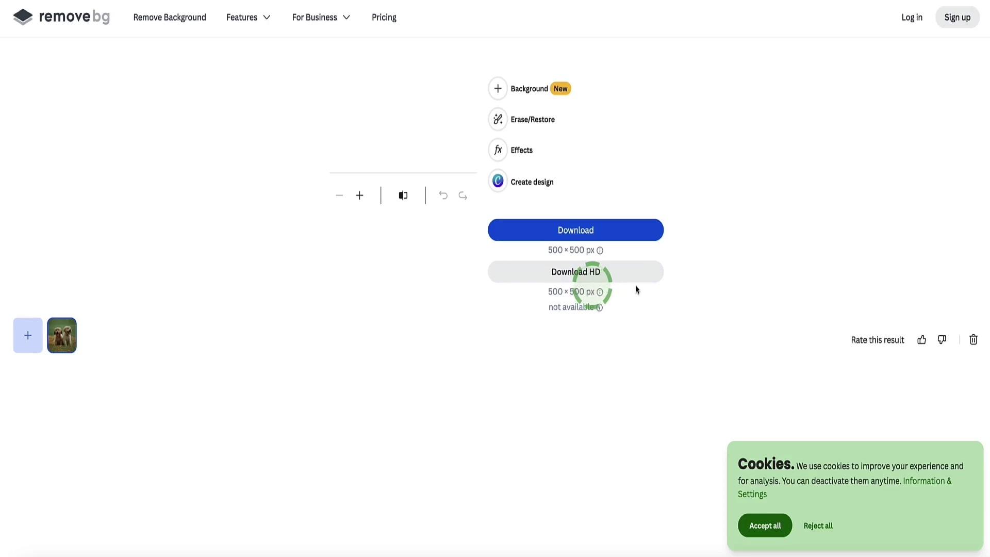
left_click(571, 232)
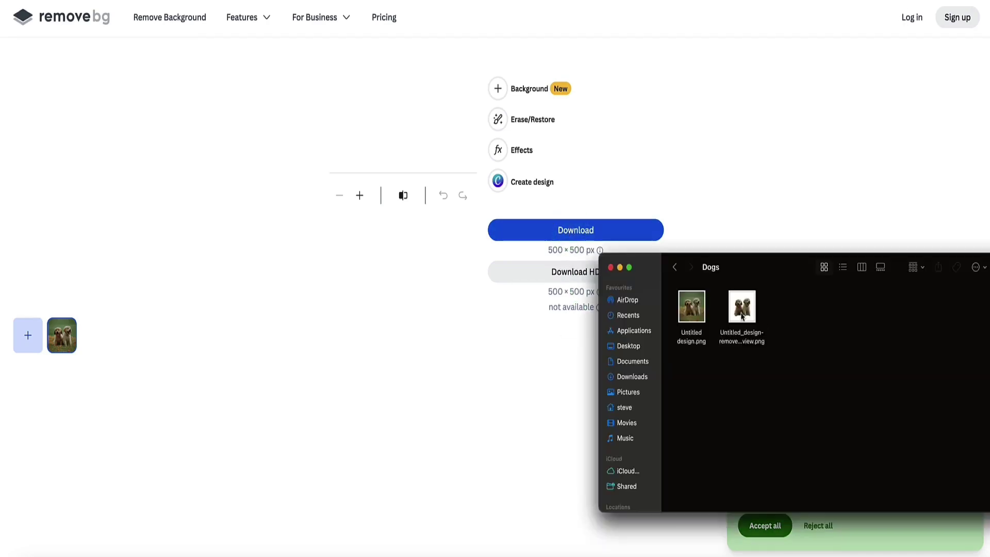
Step: Back in Canva, upload the background-removed puppy image from the Dogs folder to the design's uploads
left_click(741, 310)
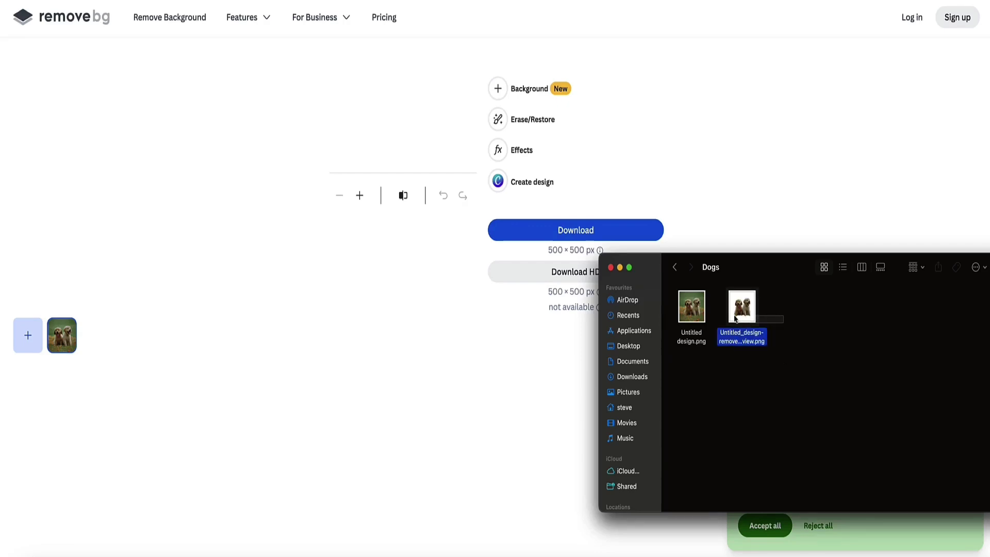
left_click(810, 324)
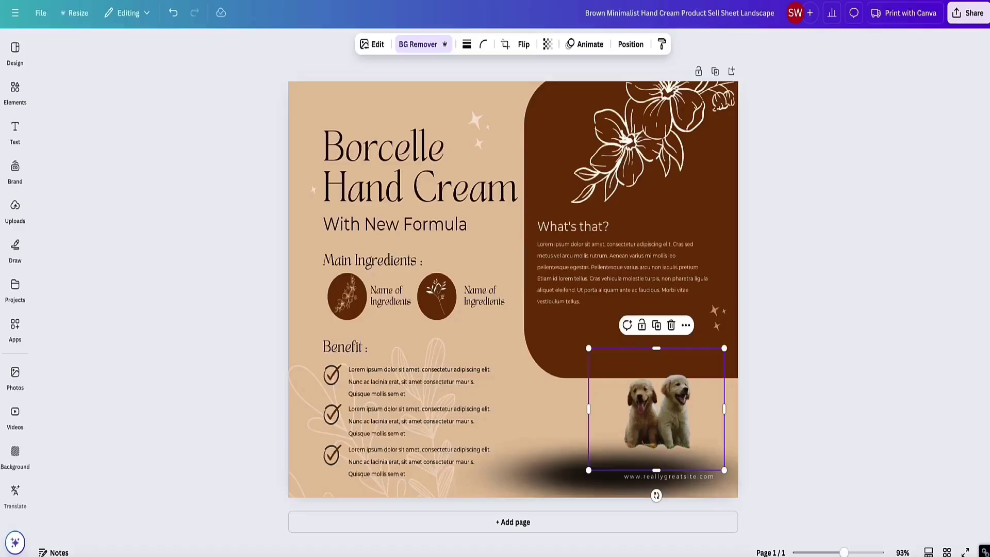
left_click(14, 211)
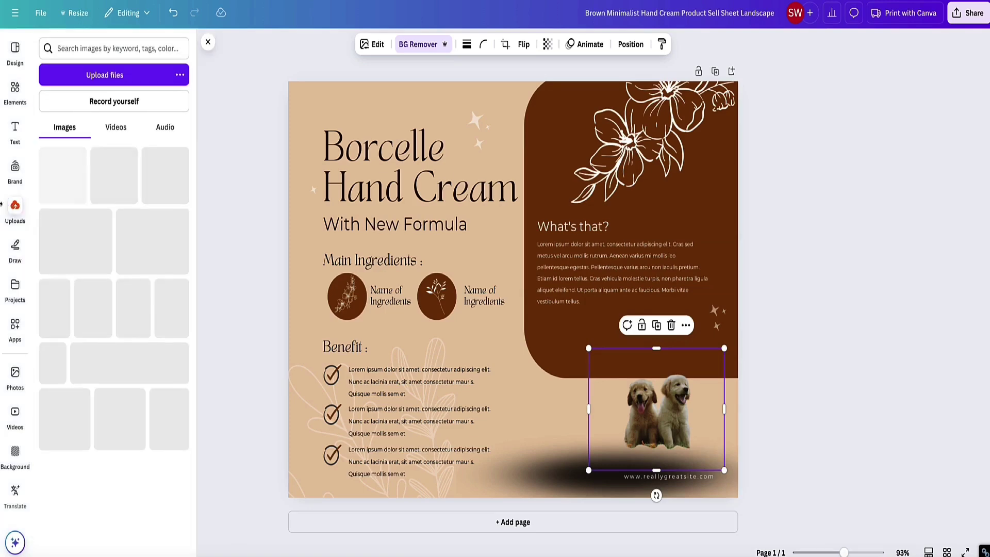
left_click_drag(742, 335, 56, 190)
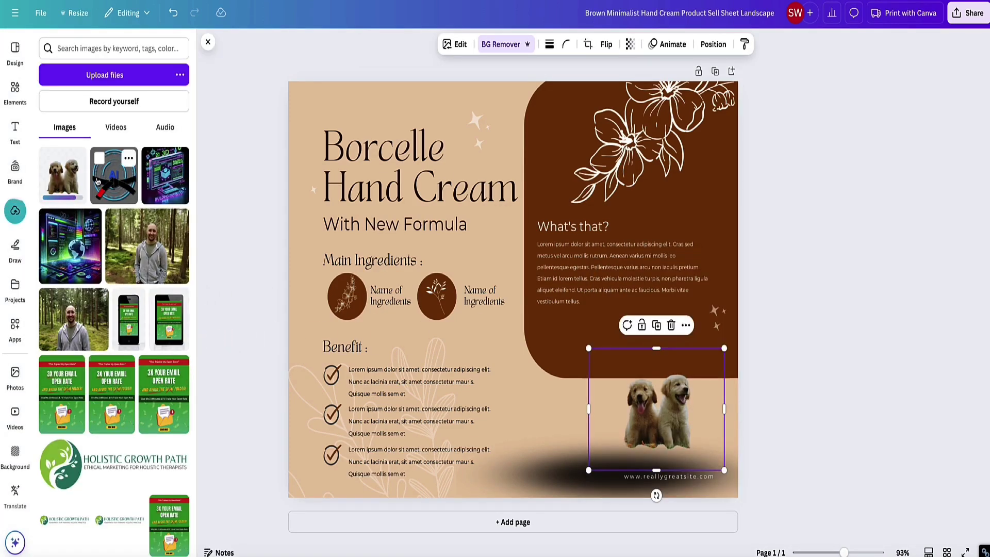
Step: Enlarge the puppy cutout slightly and position it over the shadow in the page's lower-right corner
left_click_drag(62, 175, 685, 440)
left_click_drag(622, 372, 582, 343)
left_click_drag(690, 407, 716, 427)
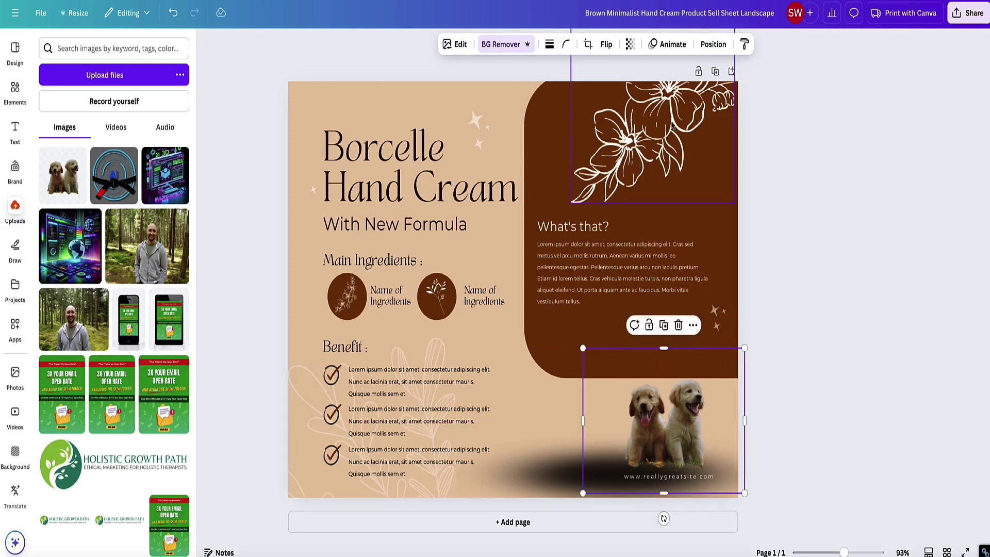
Step: Replace the white flower drawing on the brown panel with a paw-print trail graphic found by searching elements for "dogs"
left_click(672, 126)
key("Delete")
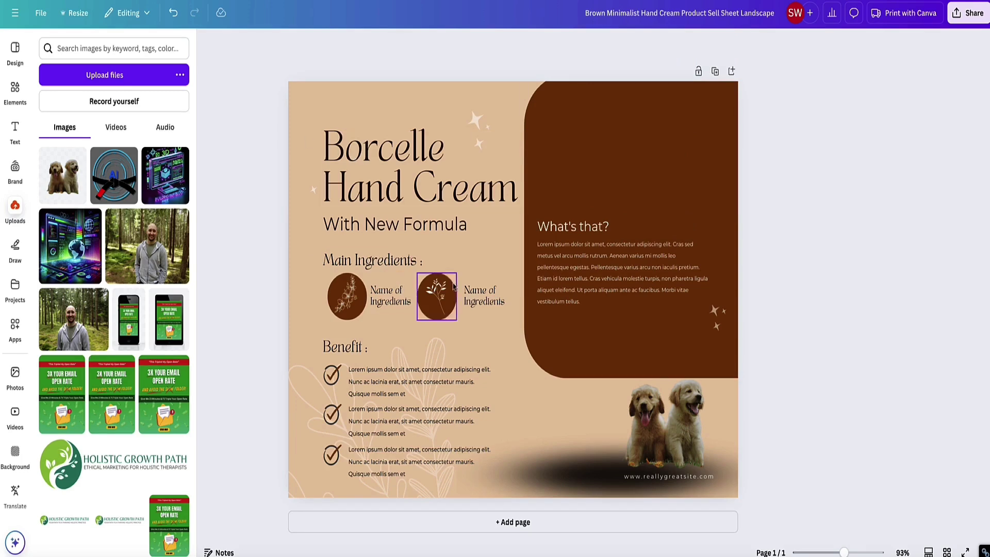
left_click(15, 90)
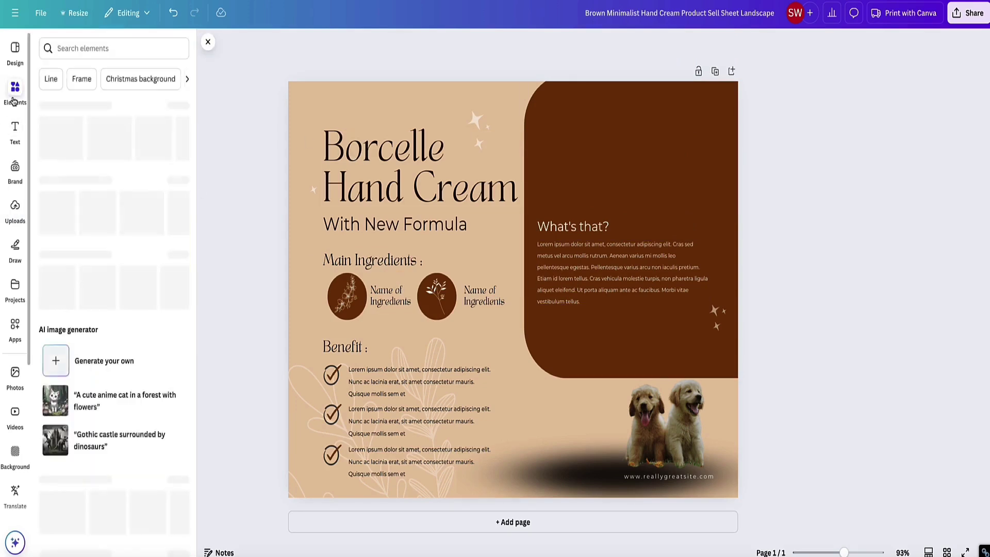
left_click(116, 49)
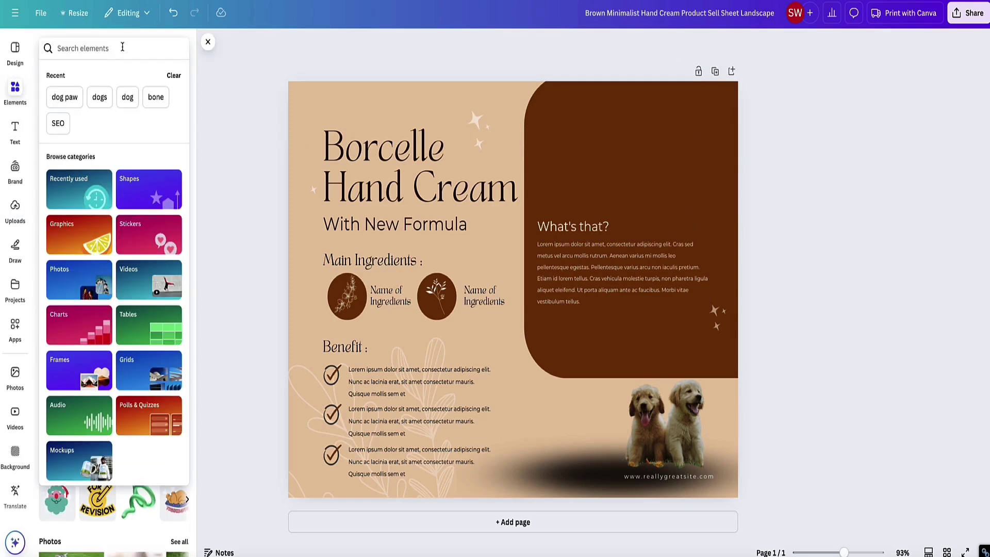
type("dogs")
key("Return")
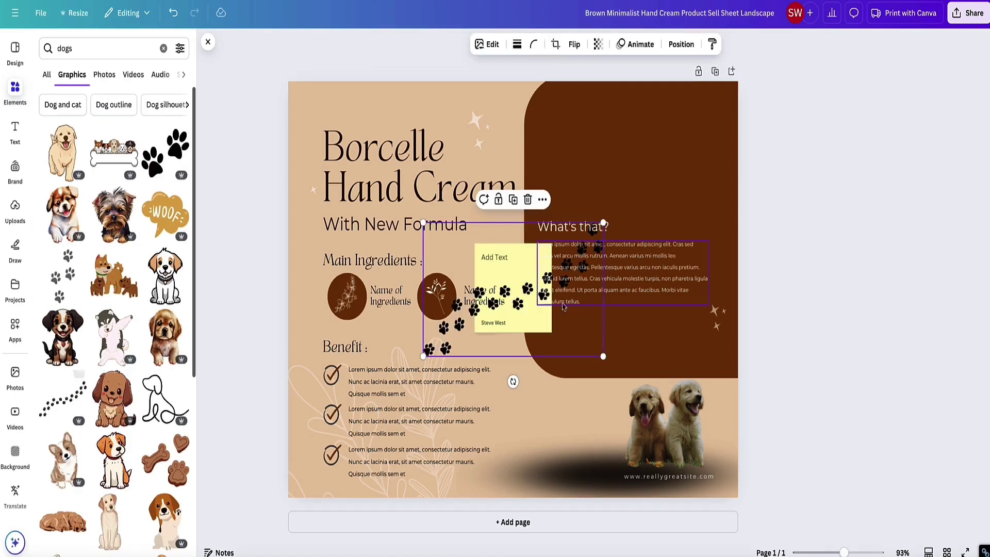
left_click_drag(563, 306, 678, 174)
Step: Recolor the paw-print trail white, rotate it slightly clockwise and shrink it into the brown panel's upper-right corner
left_click(509, 45)
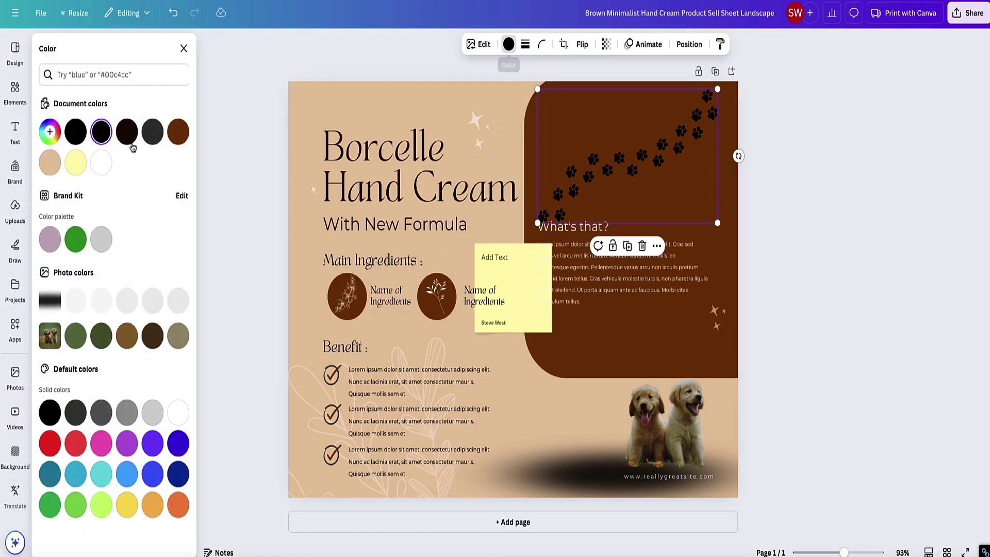
left_click(101, 163)
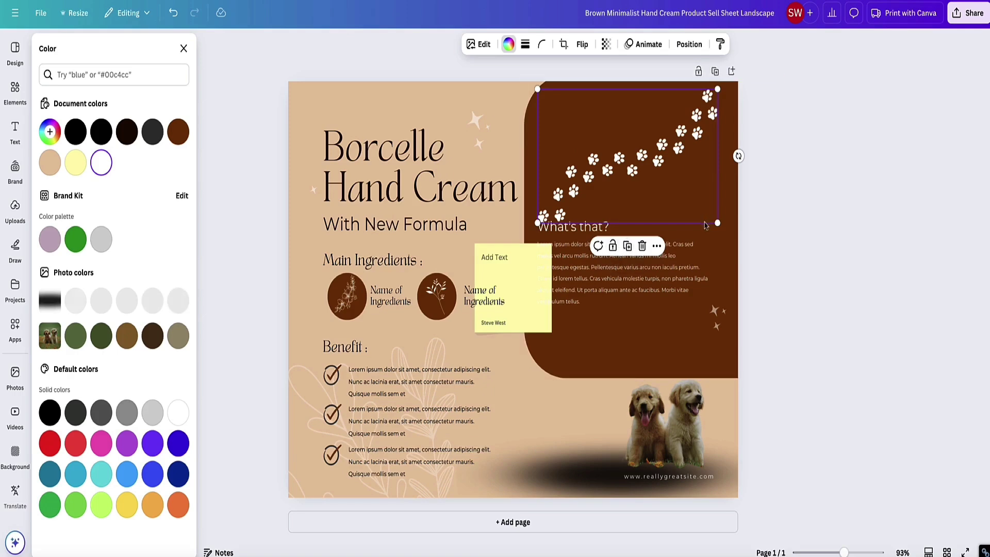
left_click_drag(738, 156, 735, 187)
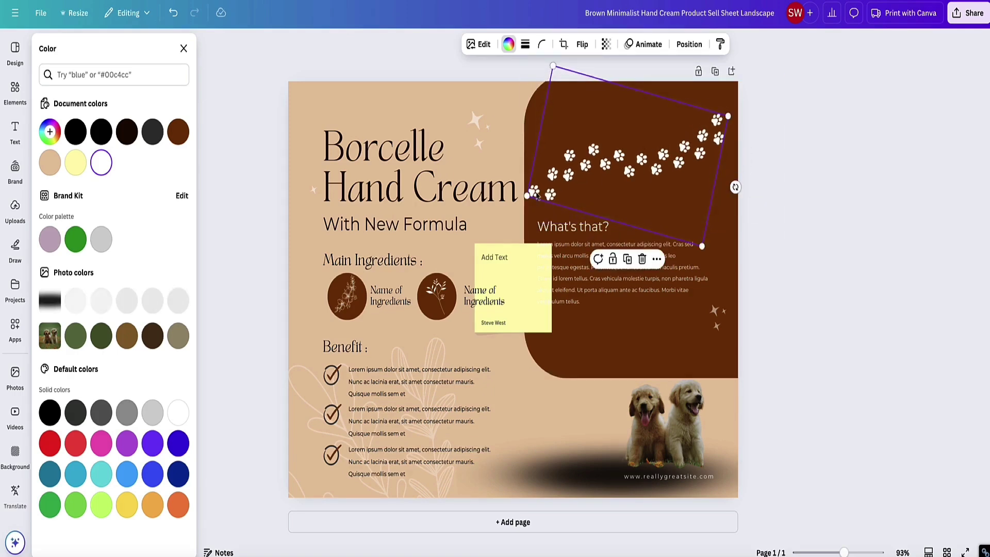
left_click_drag(536, 197, 588, 157)
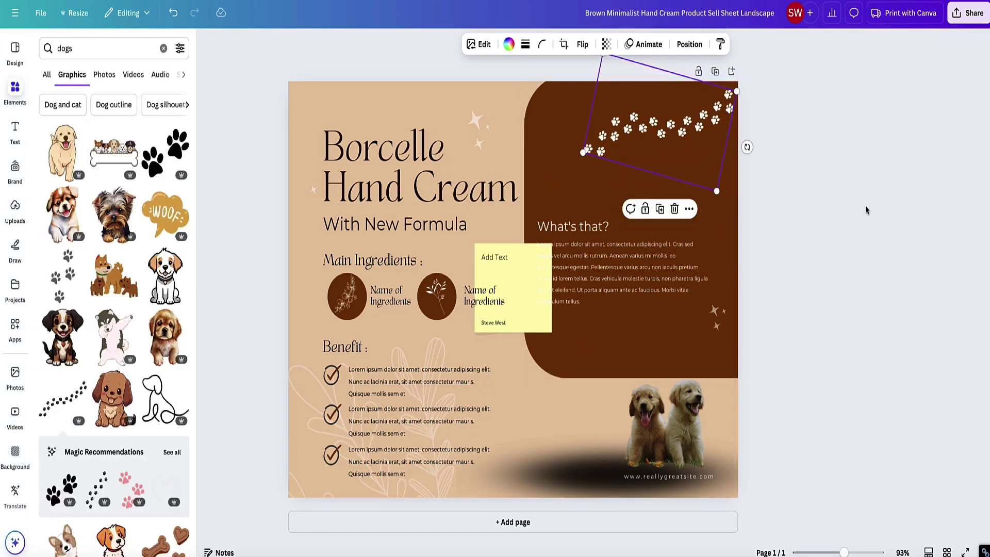
Step: Move the "What's that?" heading and its paragraph up on the brown panel, just beneath the paw-print trail
left_click(866, 210)
left_click_drag(577, 226, 576, 177)
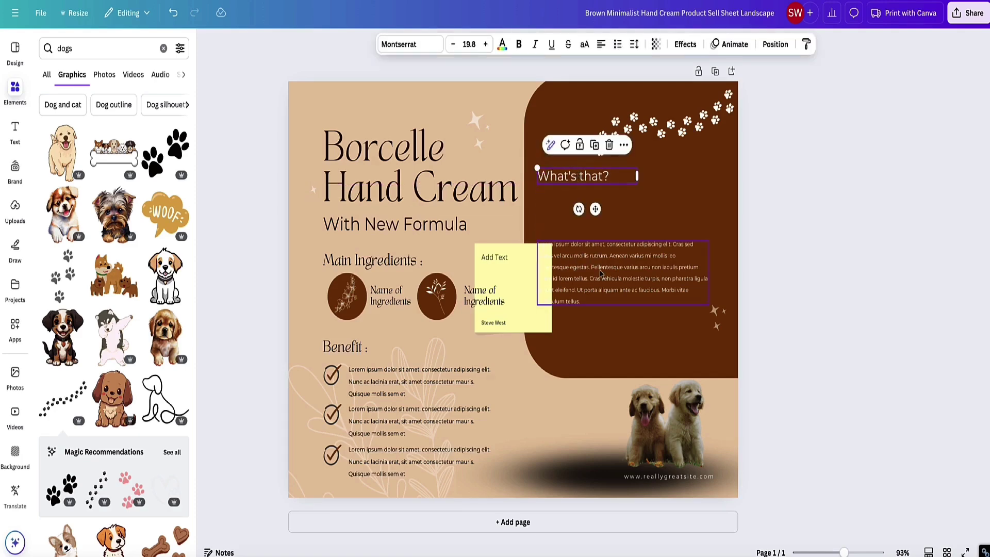
left_click_drag(600, 273, 612, 223)
Step: Duplicate the brown panel's paragraph, place the copy directly below the original and delete the yellow sticky note
double_click(611, 223)
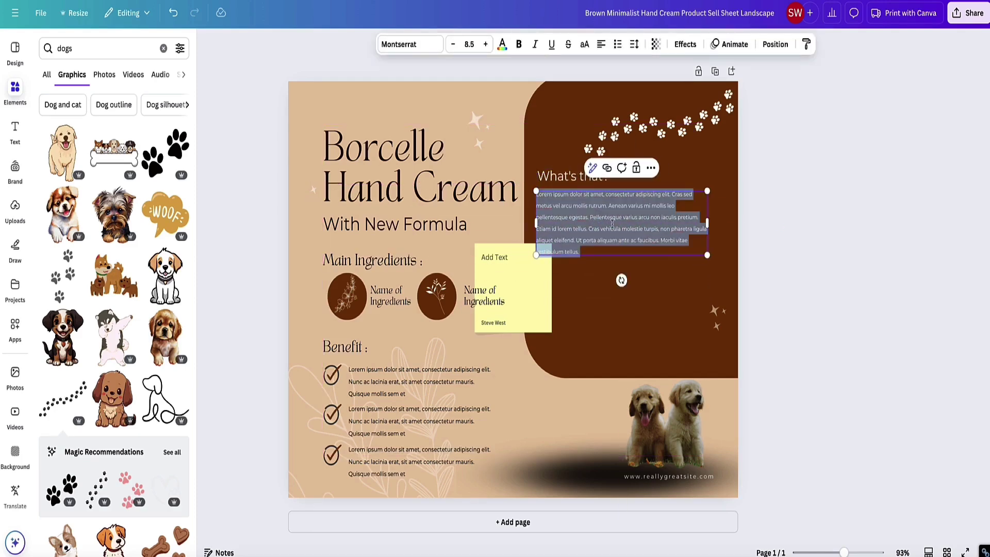
left_click(651, 168)
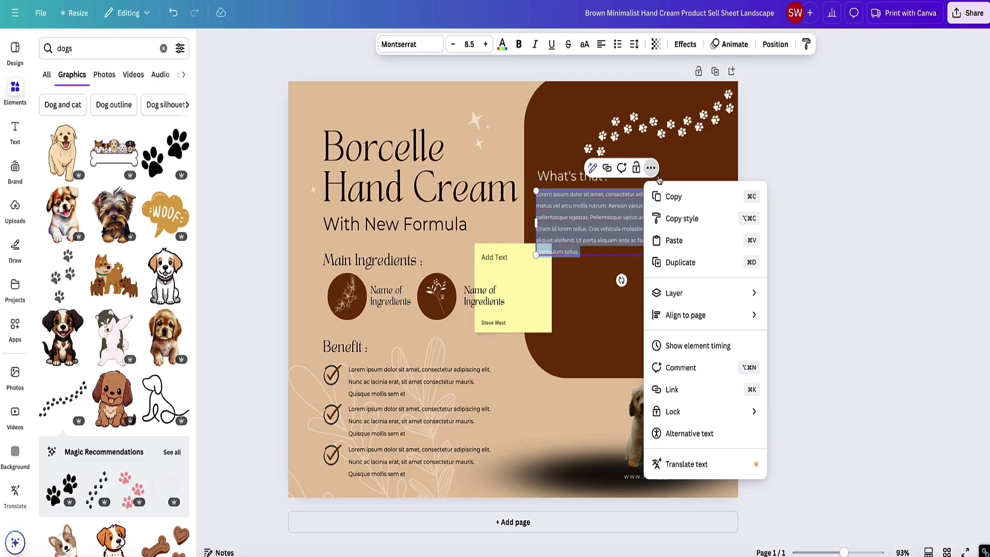
left_click(665, 256)
left_click(512, 276)
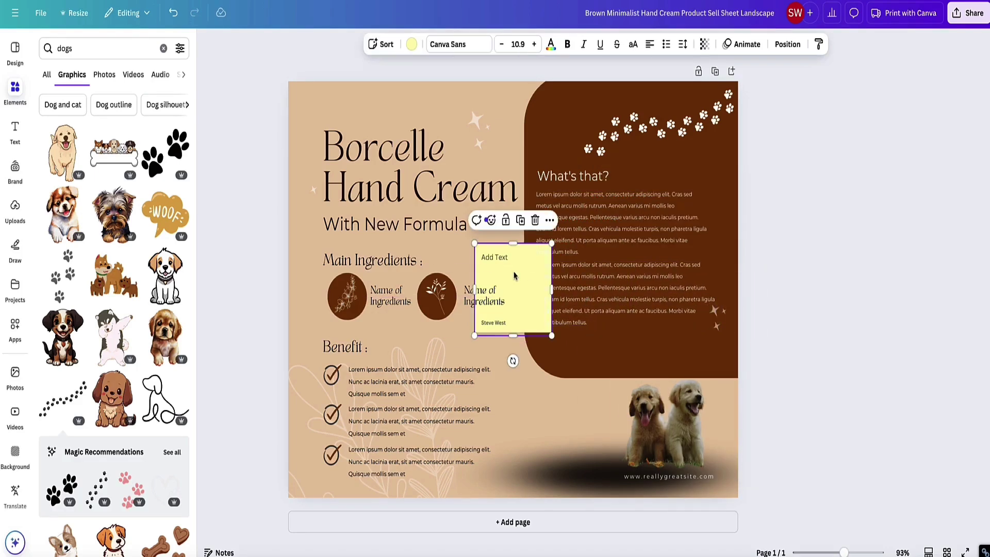
key("Delete")
left_click_drag(591, 293, 579, 294)
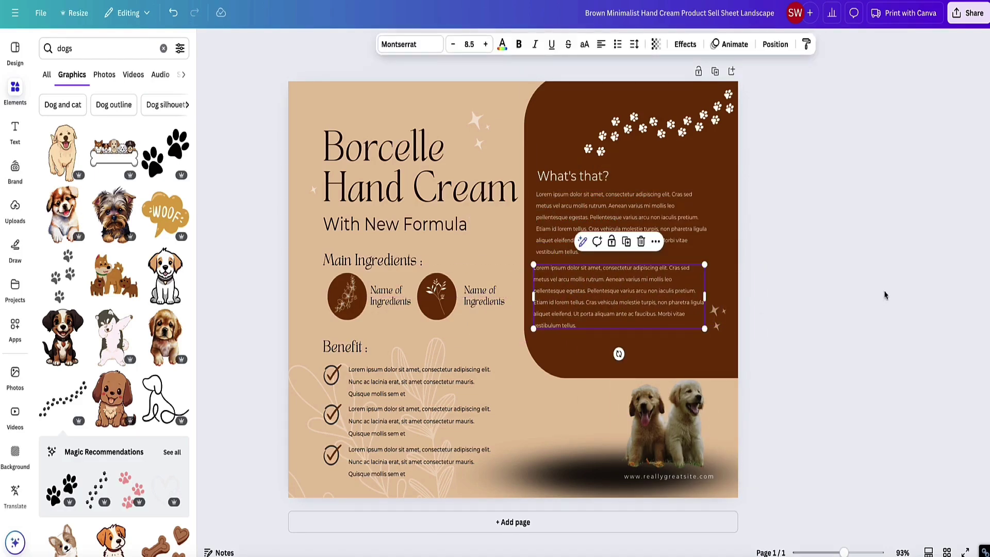
left_click(809, 298)
Step: Replace the sparkles on the brown panel with the two-paw graphic, shrunk into its lower-right corner and colored white
left_click(718, 316)
key("Delete")
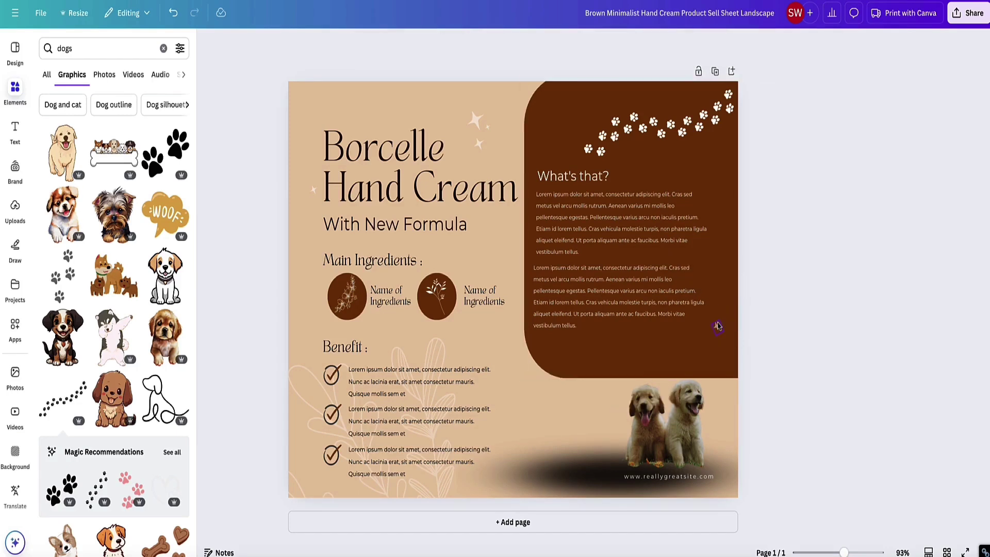
left_click(162, 174)
left_click_drag(427, 276, 532, 310)
left_click_drag(545, 350, 685, 351)
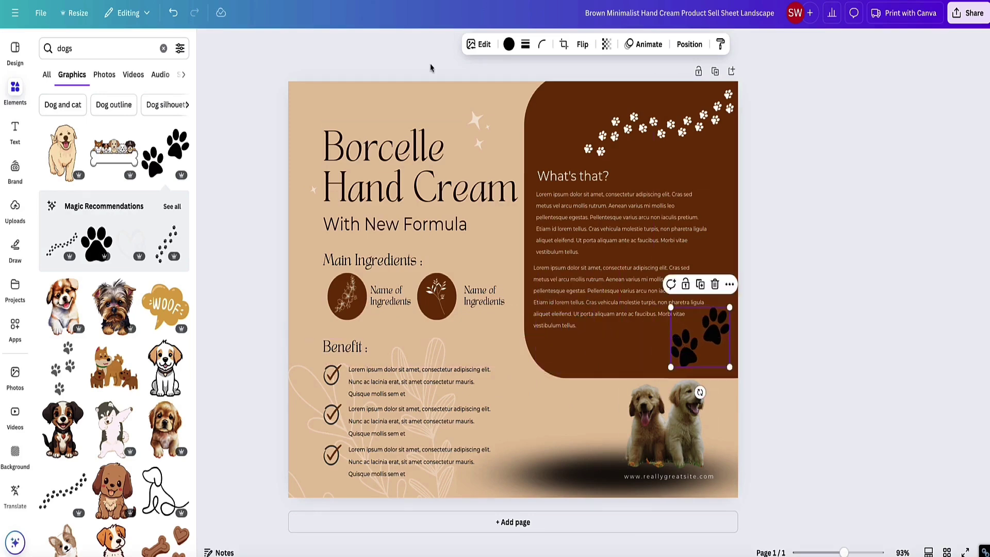
left_click(509, 45)
left_click(73, 131)
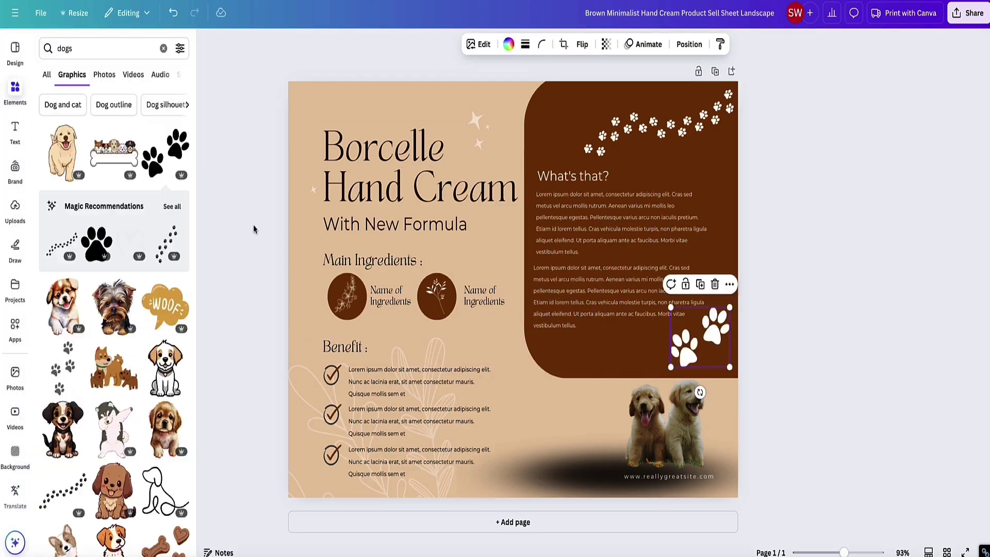
Step: Add the photo cutout of the brown dog standing upright, shrink it and place it at the left edge of the "Borcelle Hand Cream" title
left_click(15, 376)
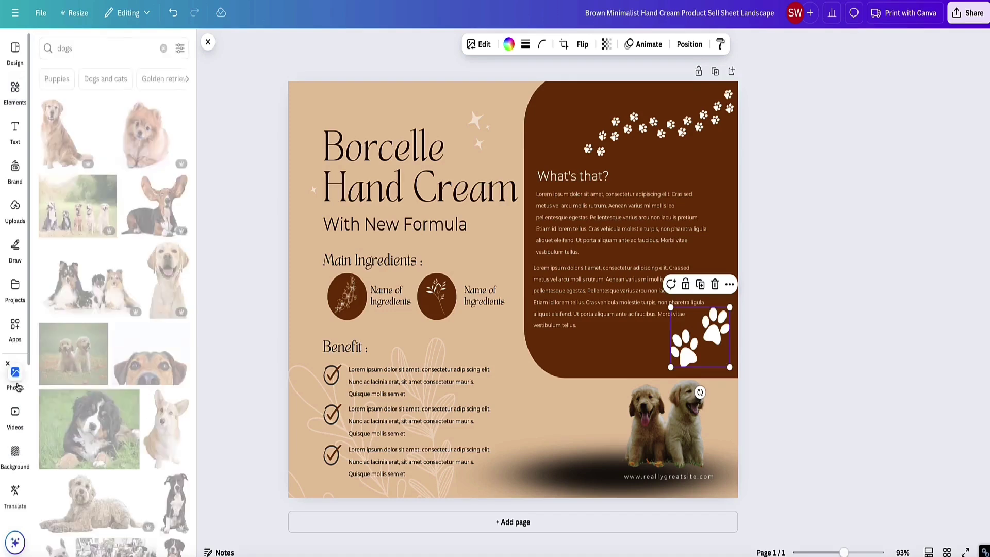
scroll(120, 298, "down", 10)
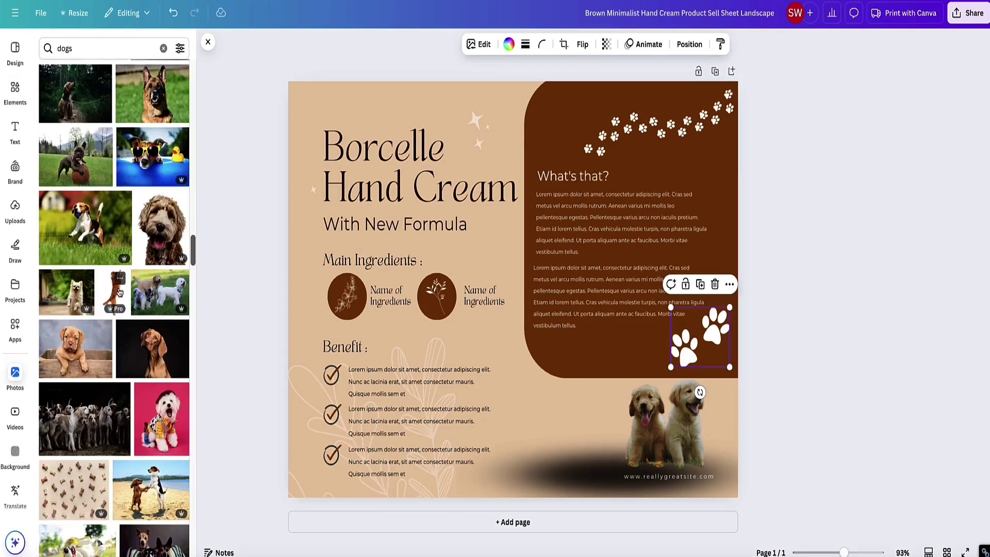
left_click(113, 292)
left_click_drag(523, 239, 338, 207)
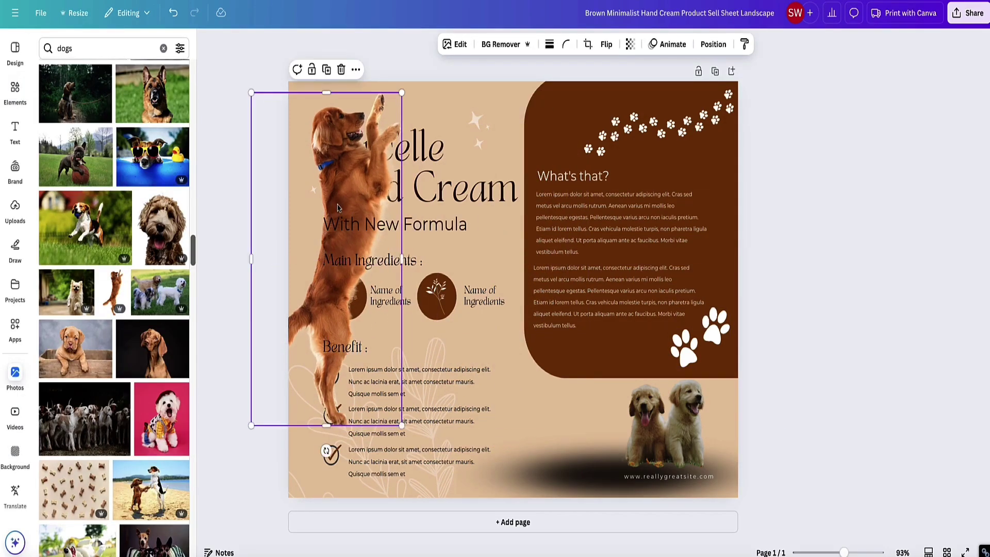
left_click_drag(251, 93, 339, 286)
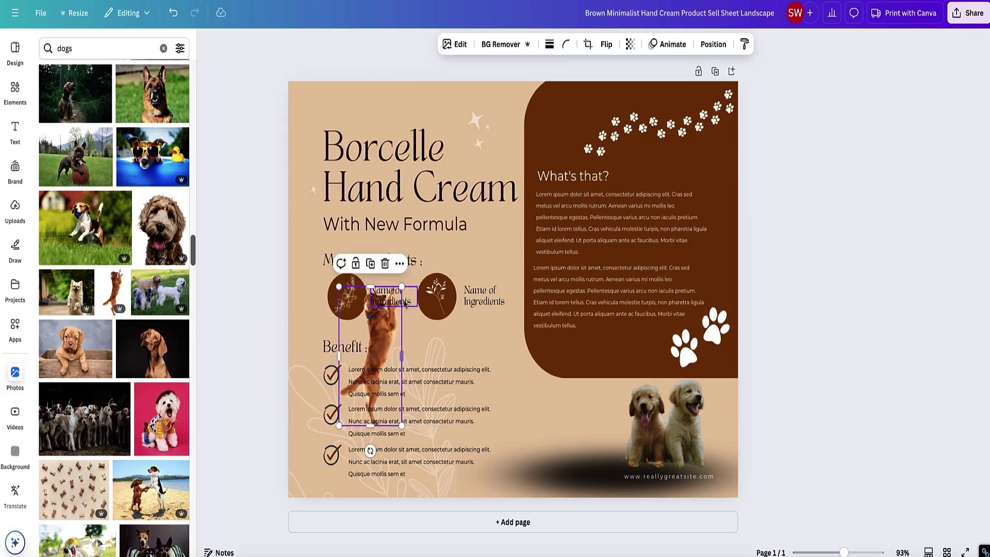
left_click_drag(374, 340, 318, 181)
left_click_drag(281, 128, 304, 138)
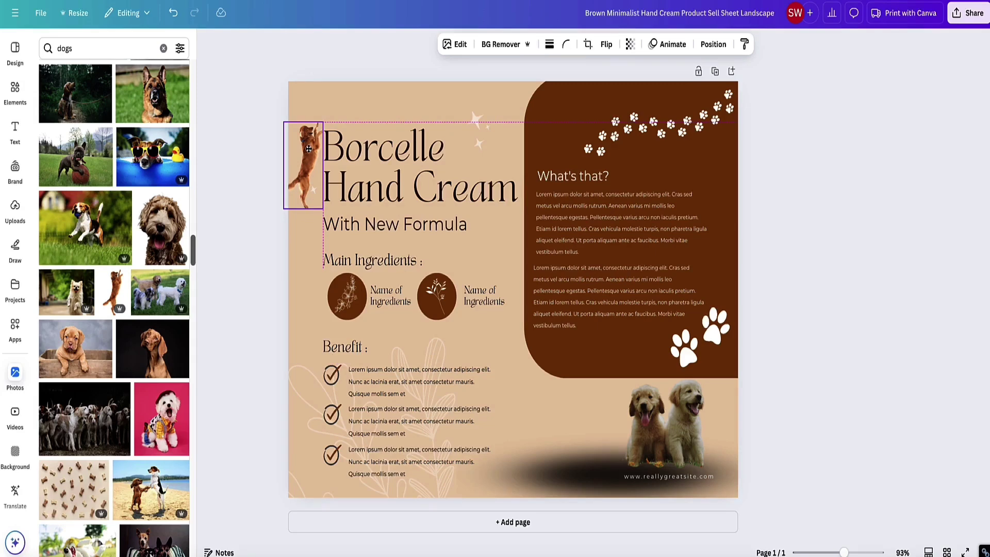
left_click(275, 156)
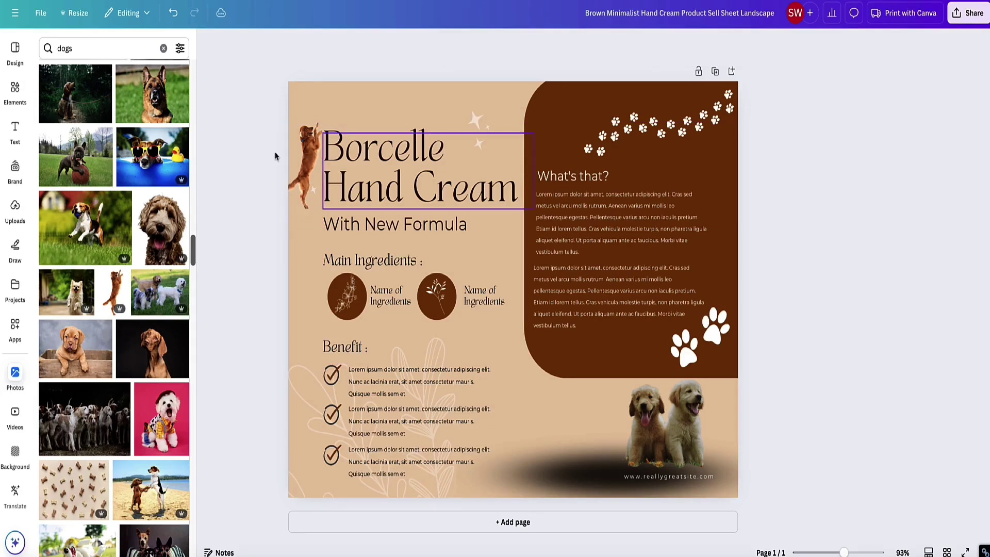
Step: Delete the two sparkles at the upper right of the "Borcelle Hand Cream" title
left_click(492, 132)
left_click(482, 137)
left_click(479, 145)
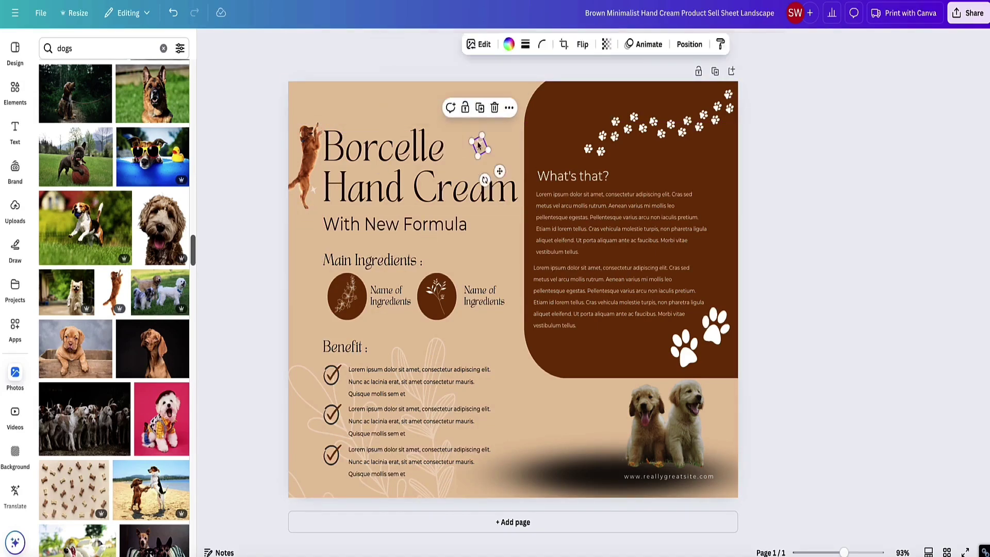
Step: Move the title up and shrink it slightly, with the "With New Formula" subtitle moved up directly beneath it
left_click_drag(413, 149, 415, 111)
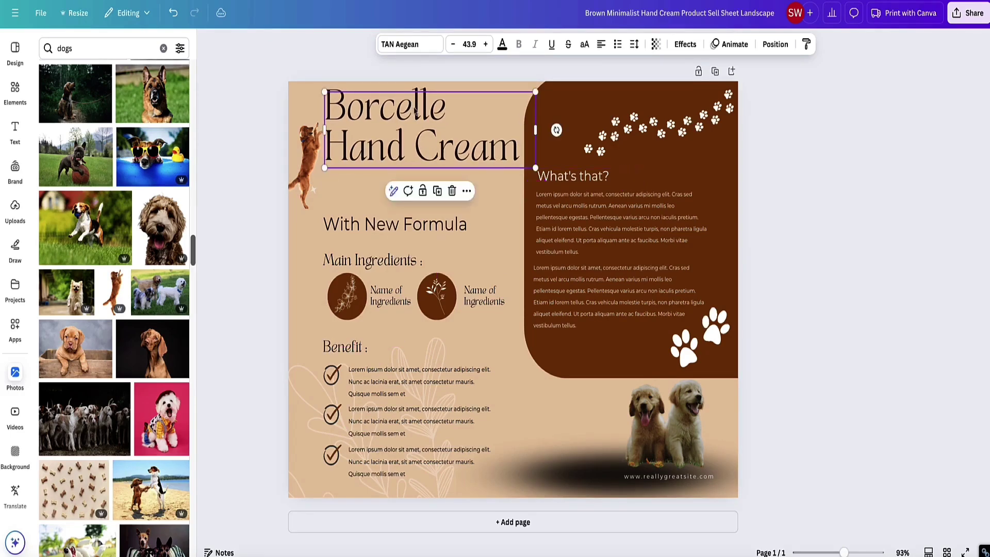
left_click_drag(537, 168, 513, 160)
left_click_drag(369, 224, 370, 188)
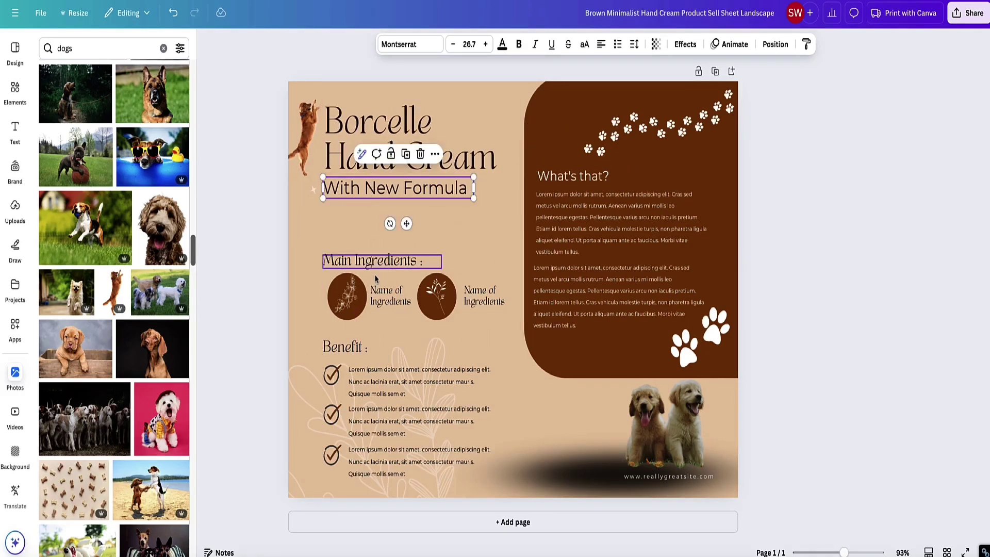
Step: Delete the "Main Ingredients" heading and both plant drawings, and move the two brown circles up under the subtitle
left_click(376, 260)
key("Delete")
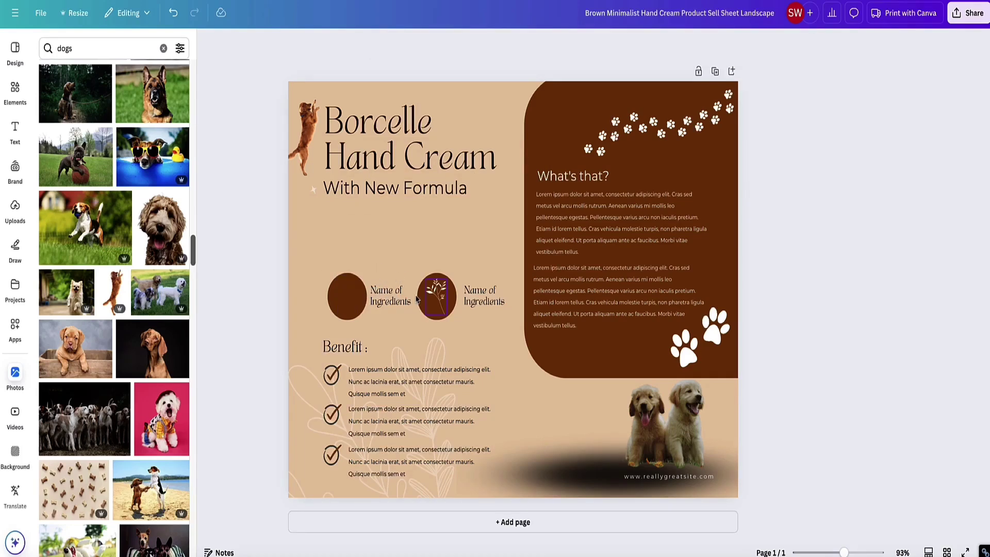
left_click_drag(348, 299, 340, 229)
left_click_drag(448, 305, 452, 235)
Step: Add the single paw-print graphic, shrink it into the first brown circle and color it white
left_click(16, 89)
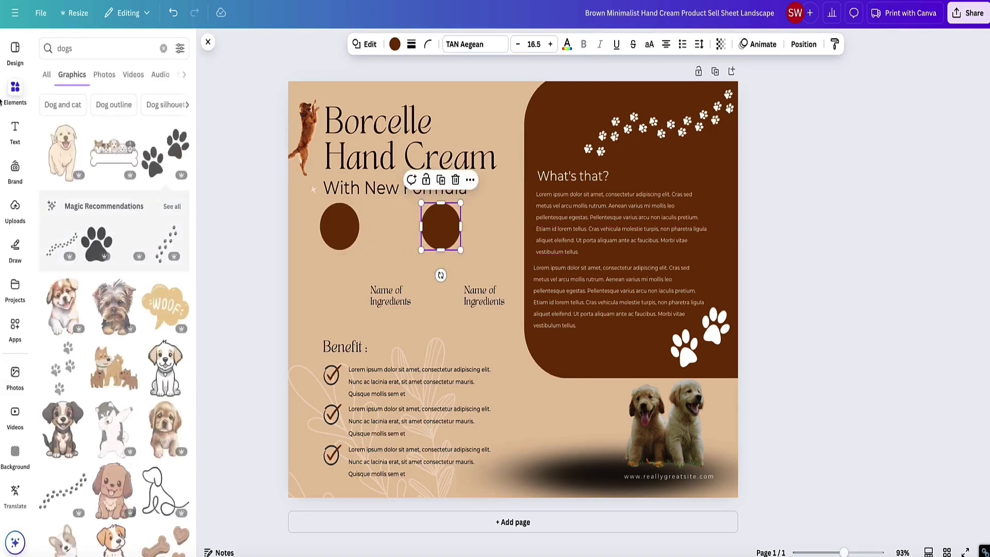
left_click(106, 256)
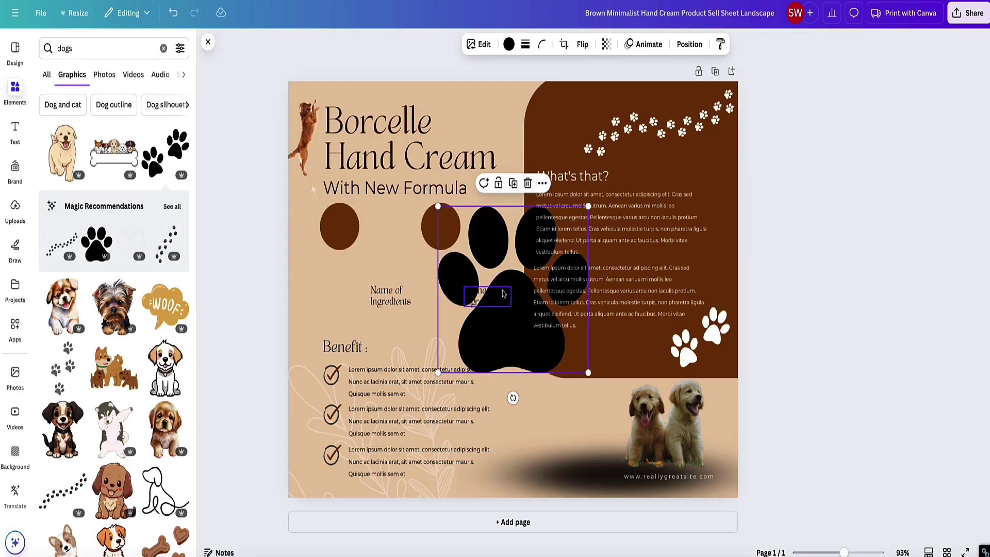
left_click_drag(442, 211, 337, 234)
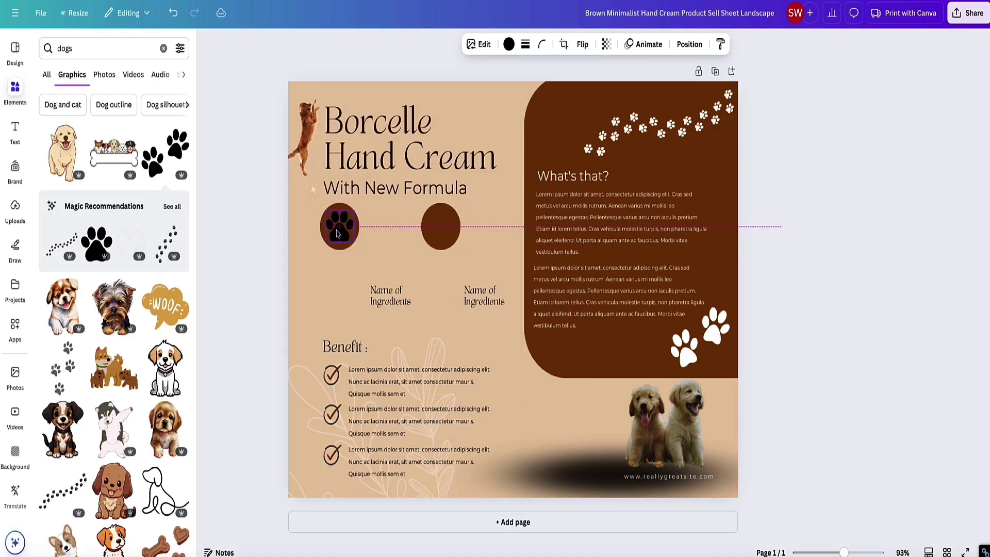
left_click(508, 44)
left_click(152, 301)
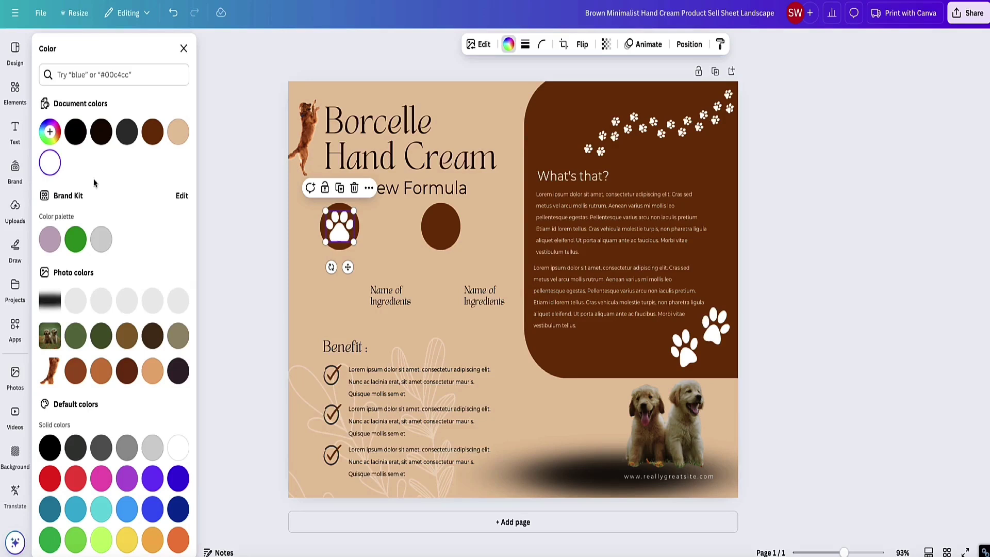
Step: Set the paw print's transparency to 58 and place a copy of it in the second brown circle
left_click(606, 44)
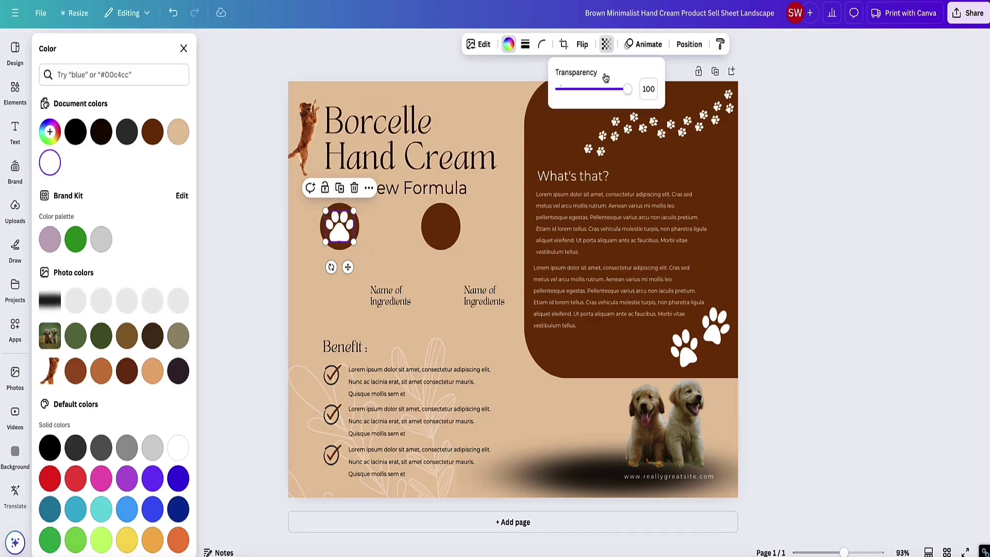
left_click_drag(625, 91, 599, 94)
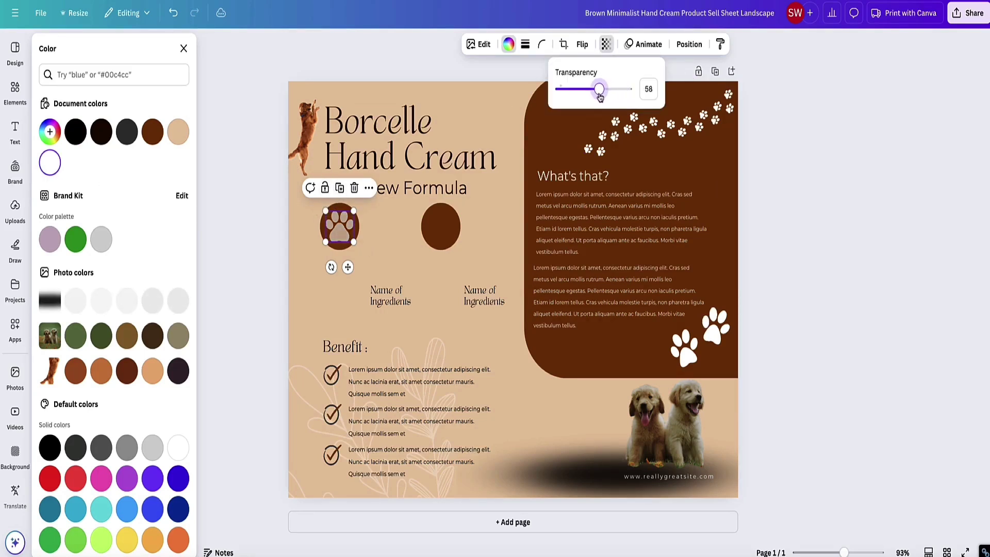
left_click_drag(339, 227, 441, 231)
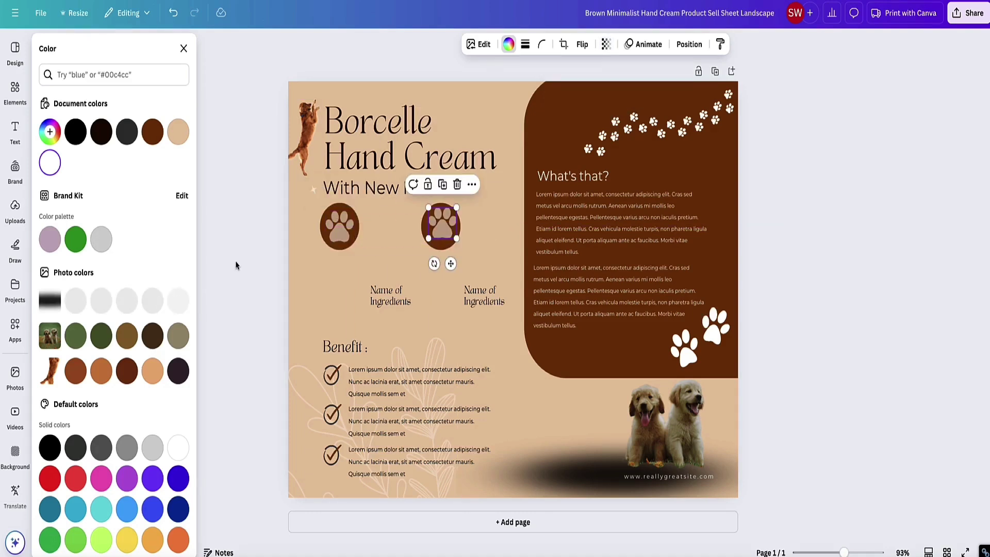
Step: Move the two "Name of Ingredients" labels up, one beside each paw-print circle
left_click_drag(390, 302, 386, 231)
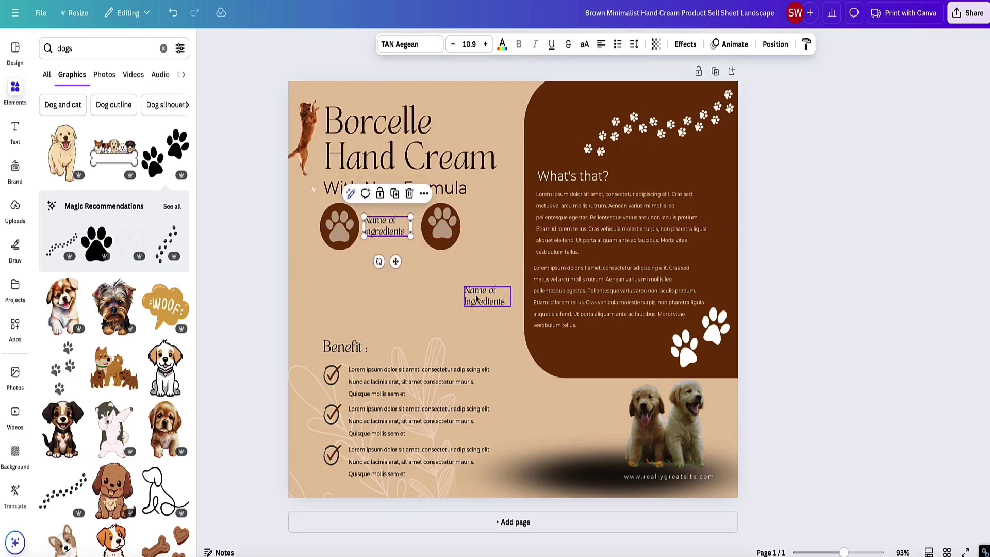
left_click_drag(476, 297, 478, 225)
left_click(249, 260)
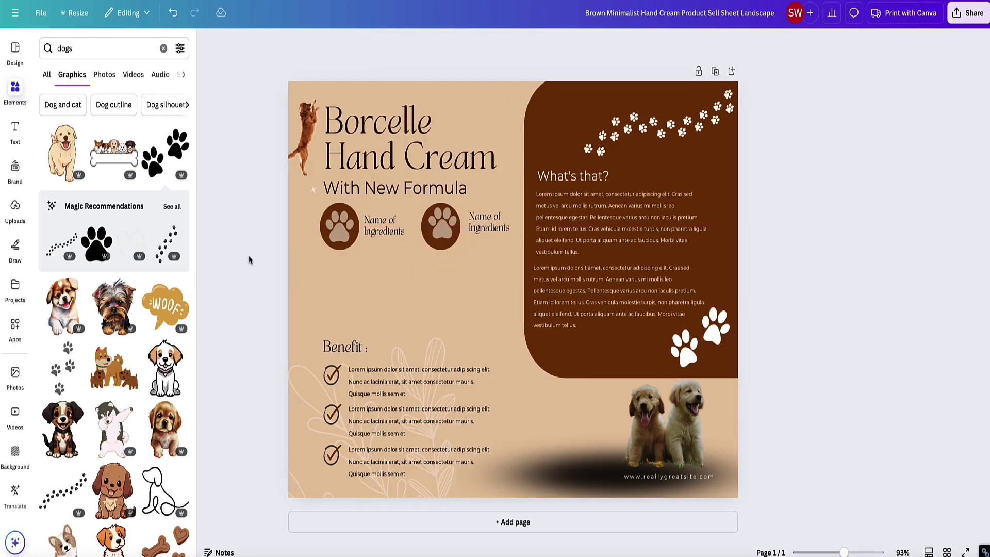
Step: Move the "Benefit" heading up below the circles and fill the gap with two copies of the benefit text block
left_click_drag(333, 346, 333, 264)
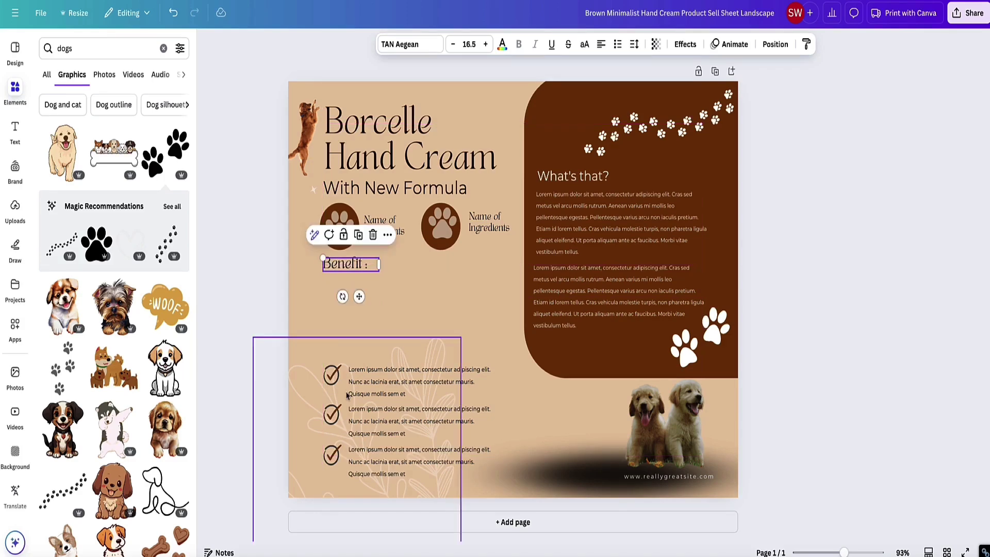
left_click(384, 373)
left_click(428, 344)
left_click_drag(395, 386, 389, 337)
left_click(427, 298)
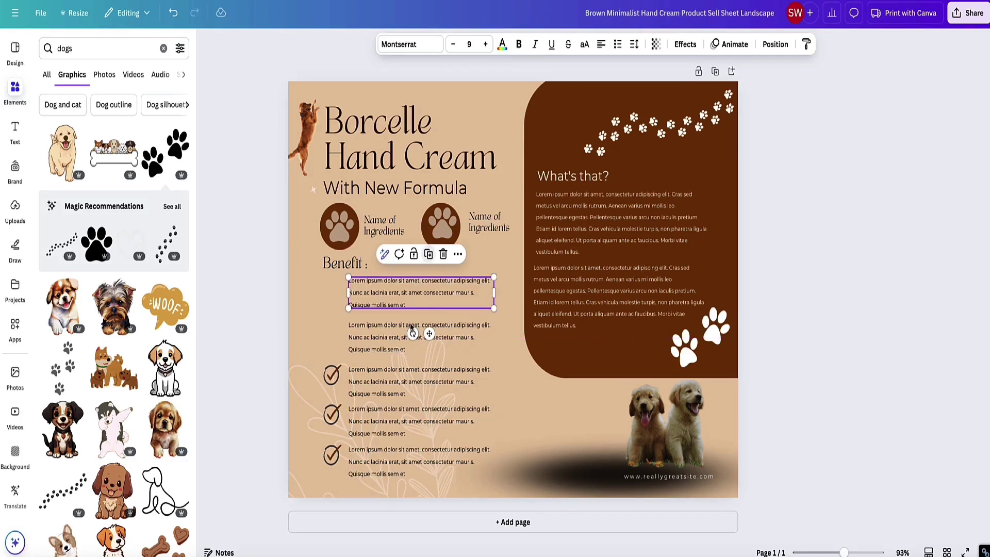
Step: Duplicate the checkmark icon twice and align one copy beside each of the two added benefit text blocks
left_click(331, 375)
left_click(332, 341)
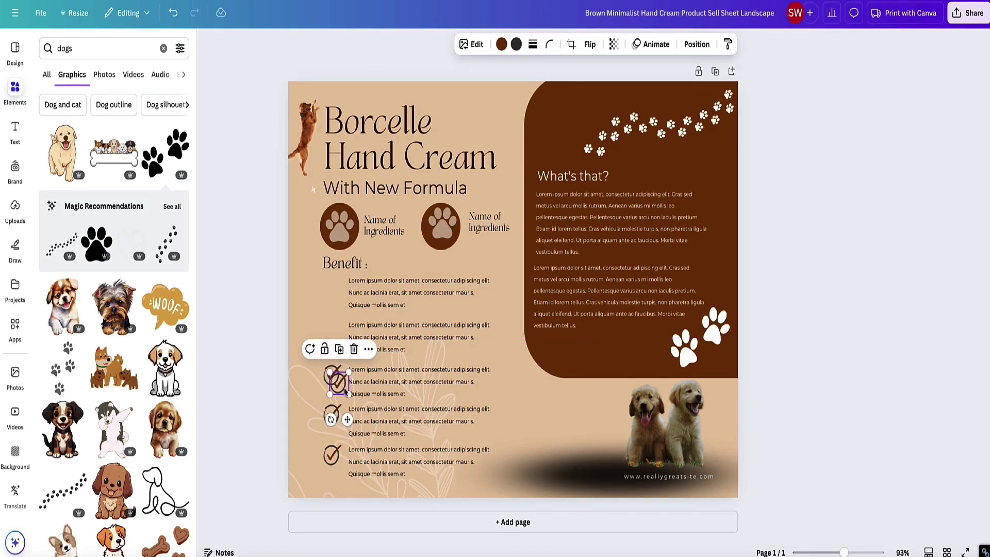
left_click_drag(336, 380, 334, 334)
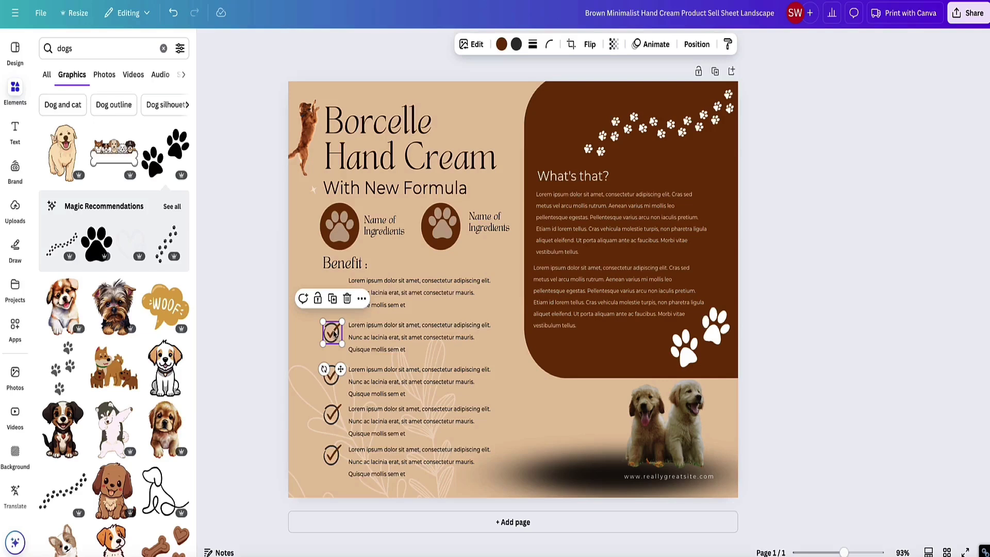
left_click(333, 299)
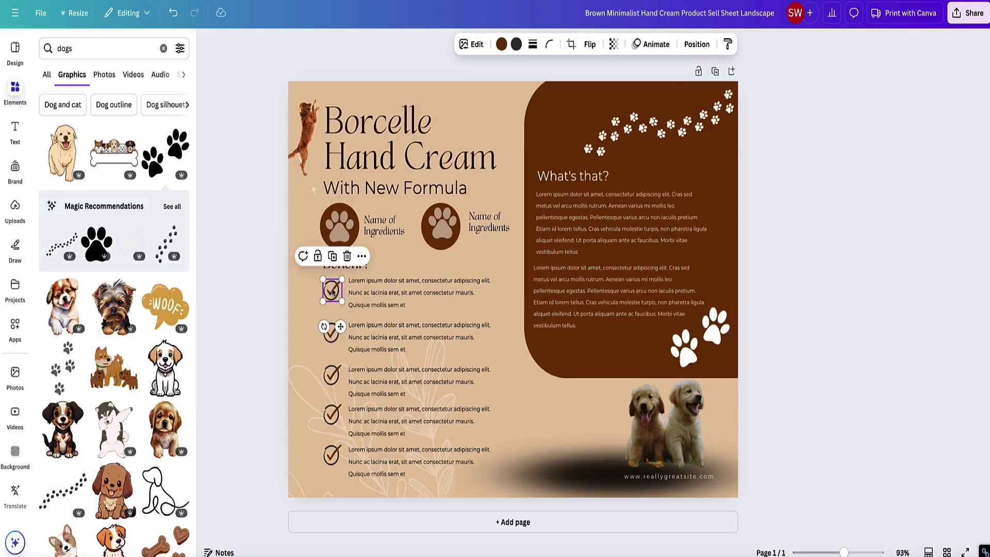
left_click(286, 292)
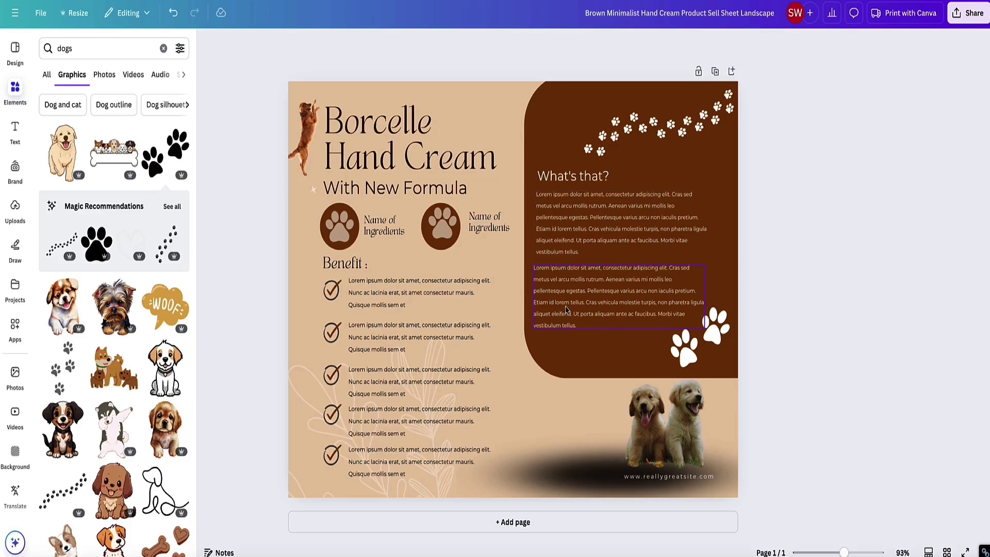
Step: Nudge the paw print so it sits centered across the second brown circle
left_click(441, 227)
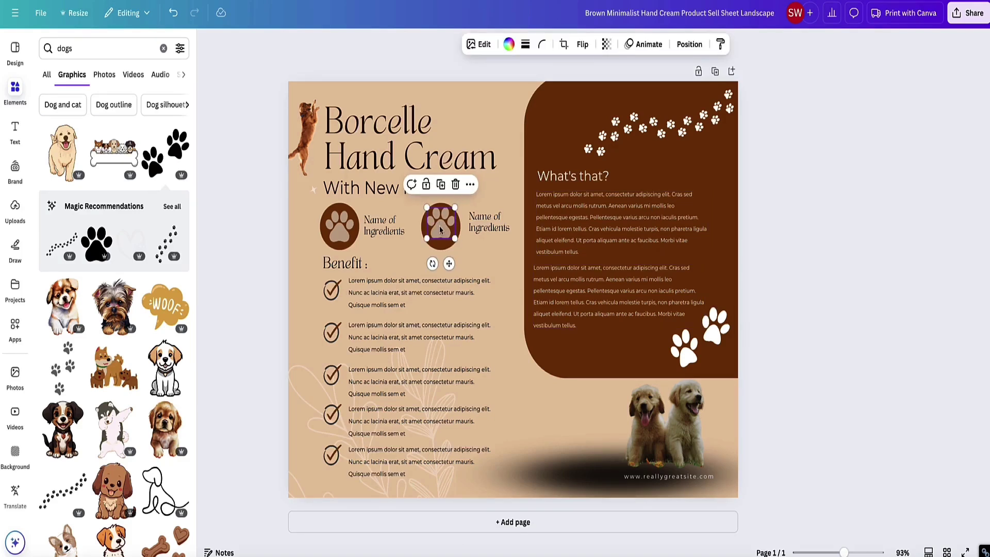
left_click(257, 231)
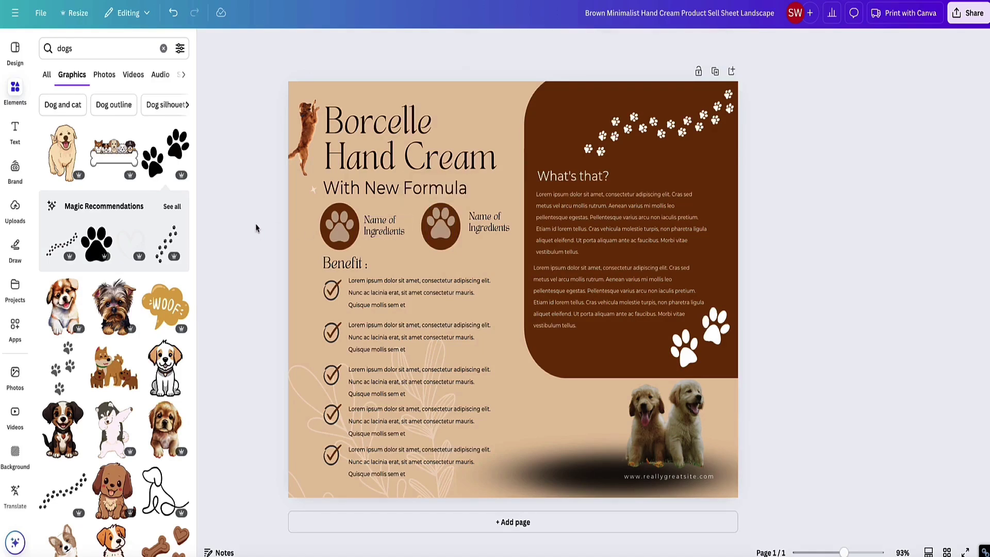
left_click(439, 230)
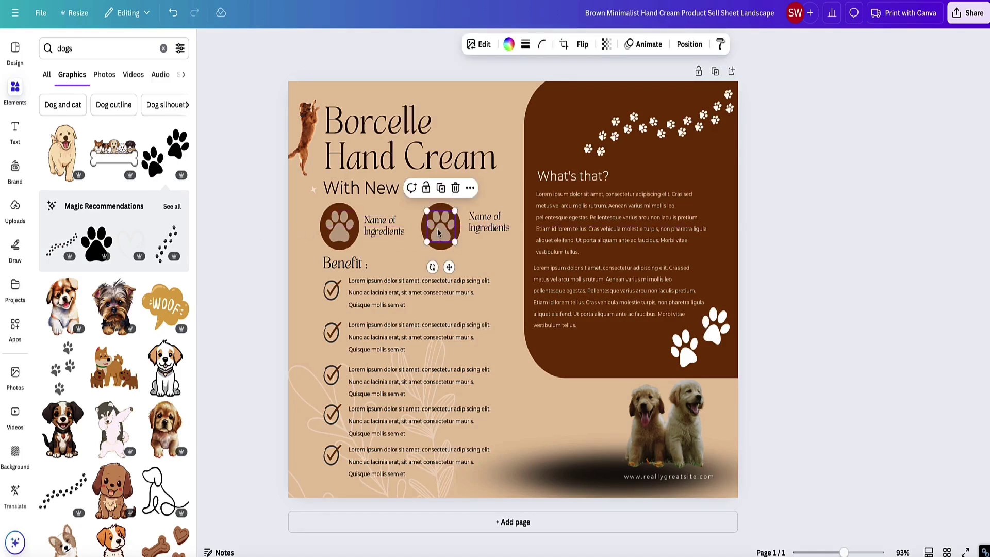
left_click(245, 242)
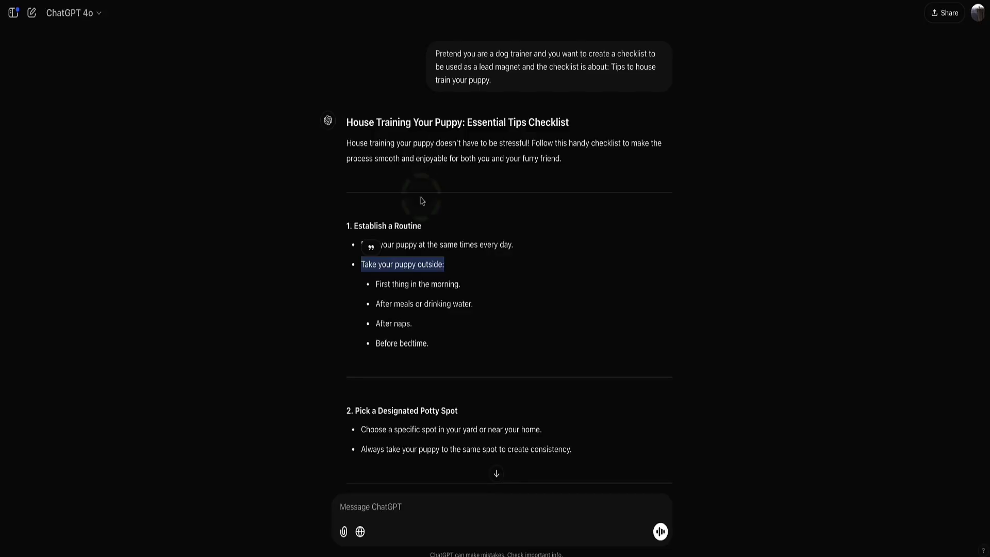
Step: Copy the tip "Choose a specific spot in your yard or near your home." from the ChatGPT checklist and paste it over the first benefit text in Canva
scroll(408, 263, "down", 2)
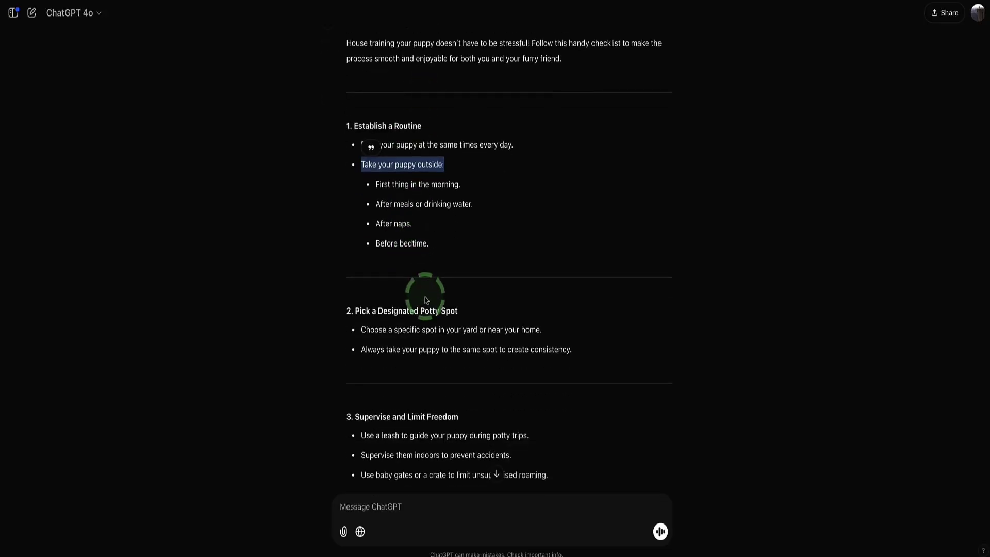
triple_click(450, 330)
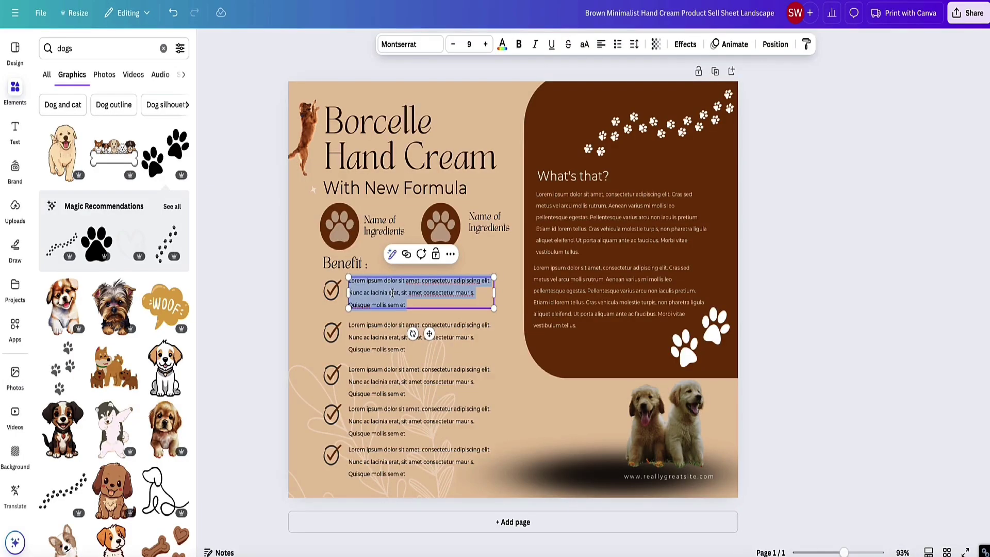
key("ctrl+v")
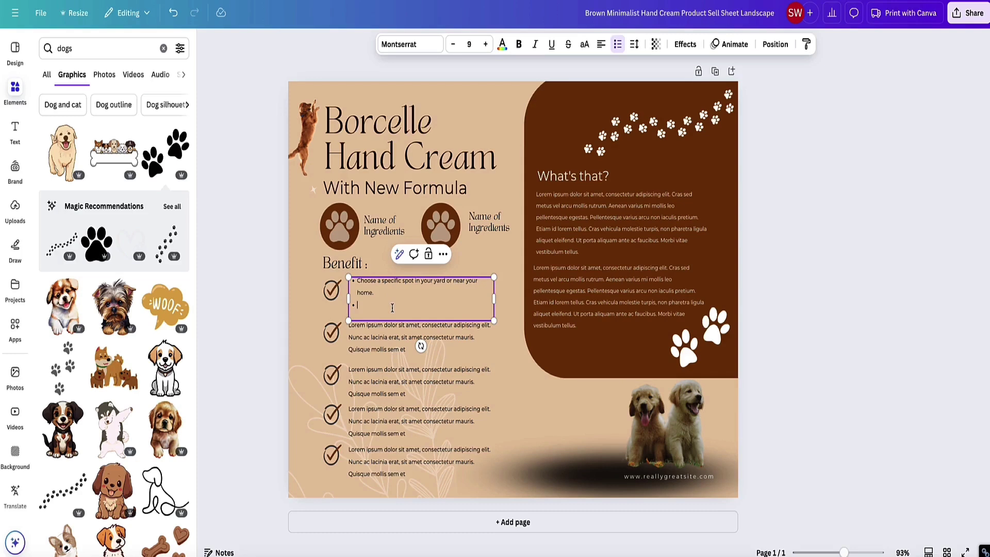
Step: Remove the bullet formatting and empty bullet line from the pasted tip, and shift the text down level with its checkmark
key("BackSpace")
key("BackSpace")
key("ctrl+shift+8")
left_click(302, 302)
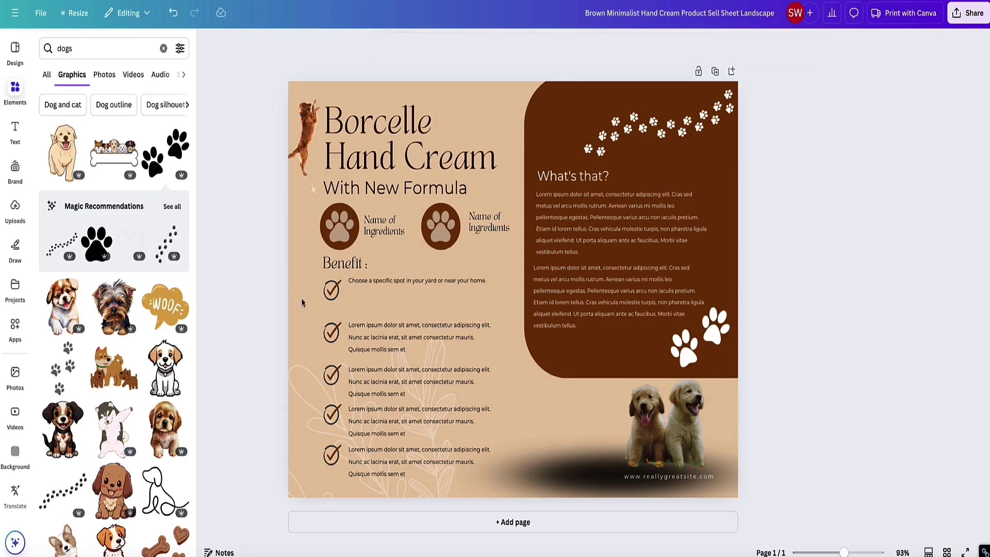
left_click_drag(364, 285, 364, 292)
left_click(895, 205)
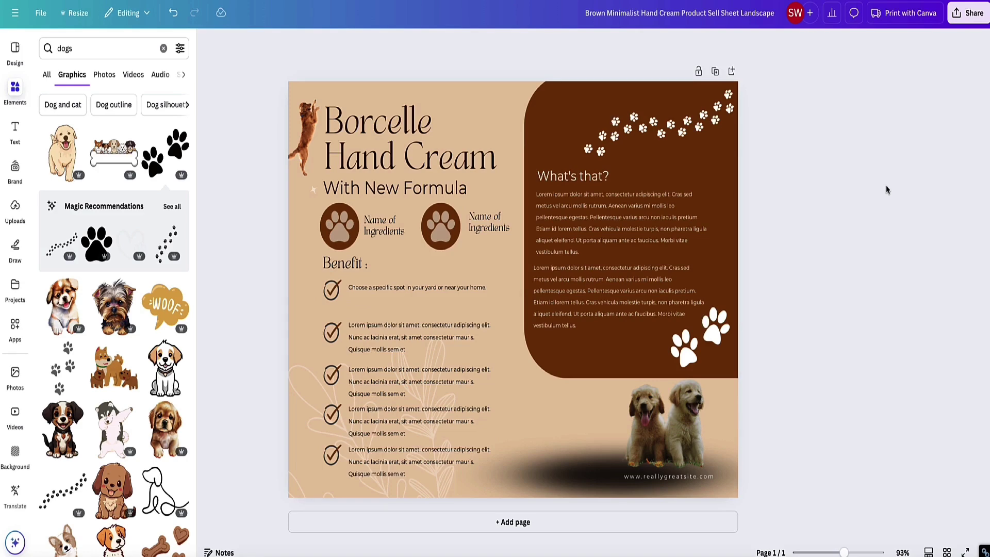
Step: Open the sell sheet's download settings and view the available file types
left_click(968, 13)
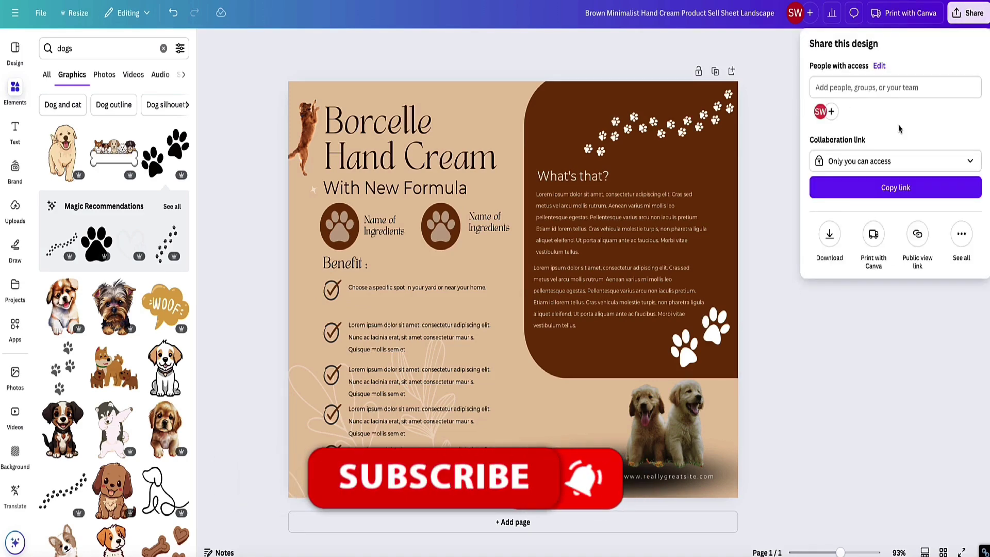
left_click(829, 234)
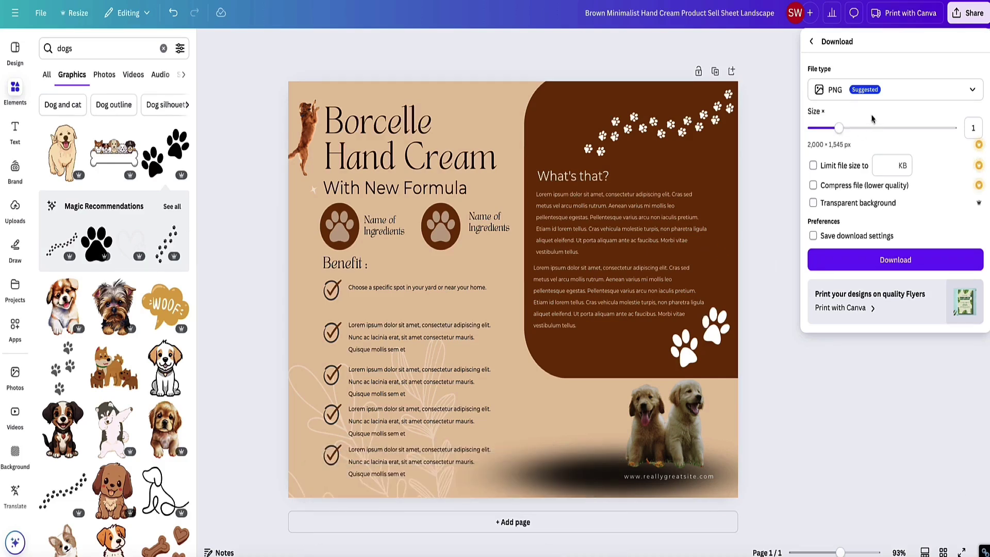
left_click(974, 90)
left_click(973, 91)
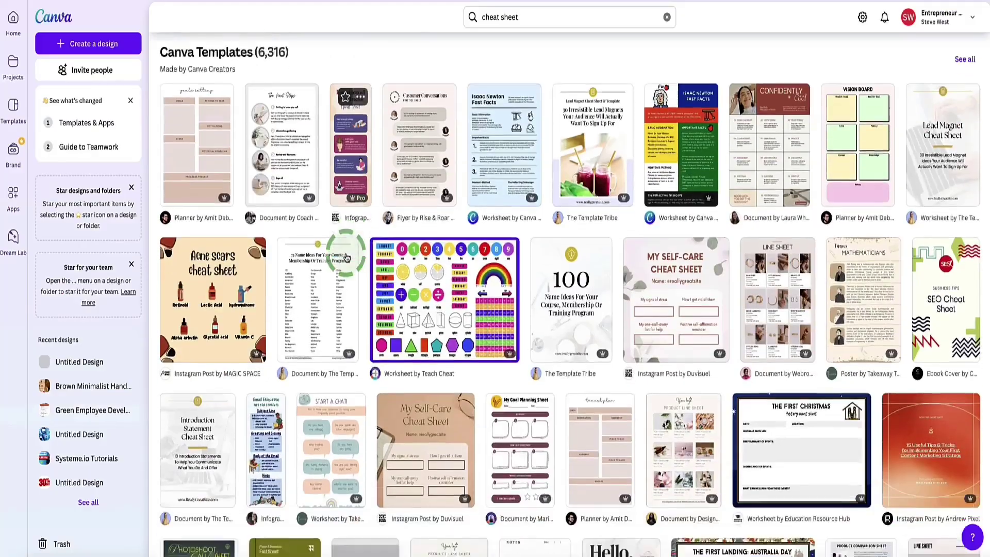
Step: Open the Isaac Newton fact sheet template from the cheat sheet results for customizing, and bring up its download settings
scroll(412, 273, "down", 4)
scroll(412, 273, "up", 5)
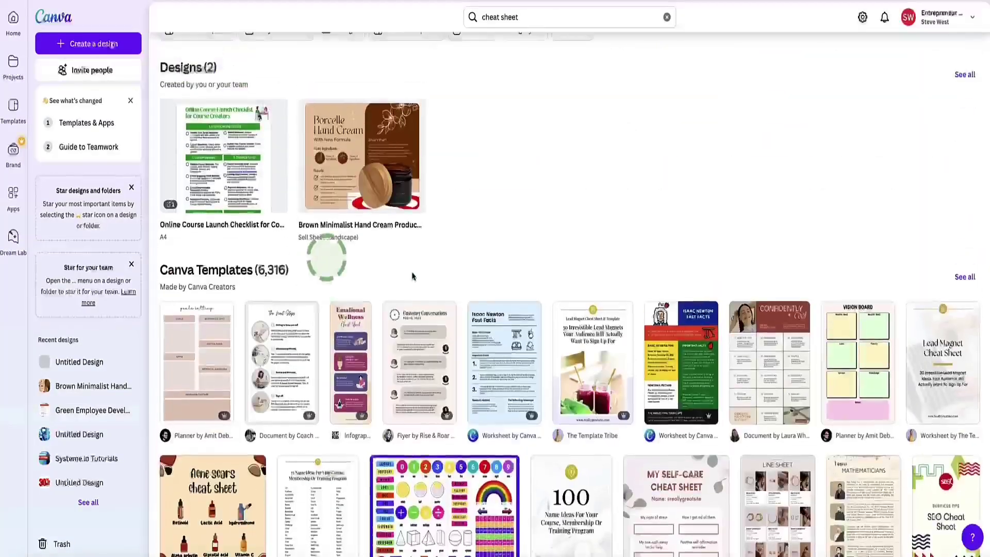
scroll(724, 330, "down", 1)
left_click(677, 322)
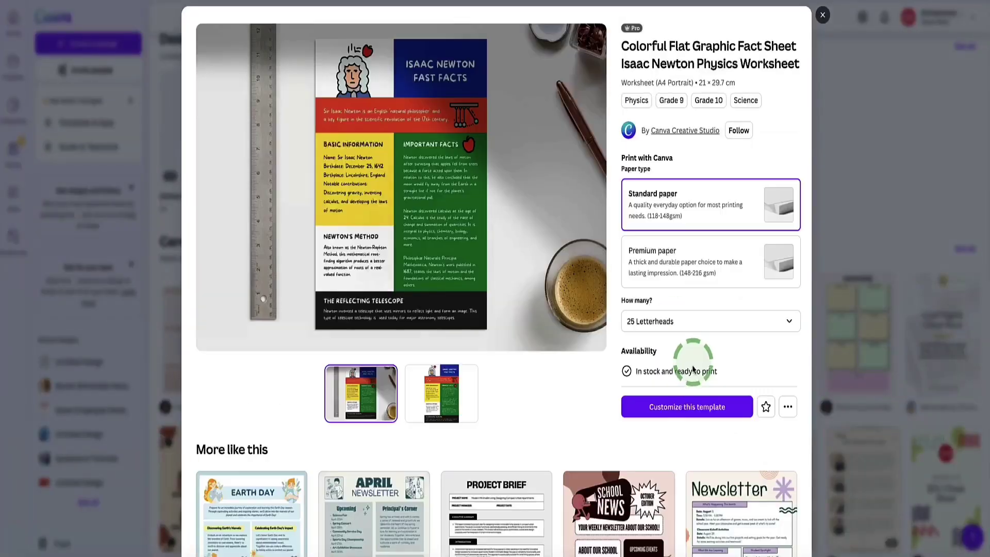
left_click(676, 412)
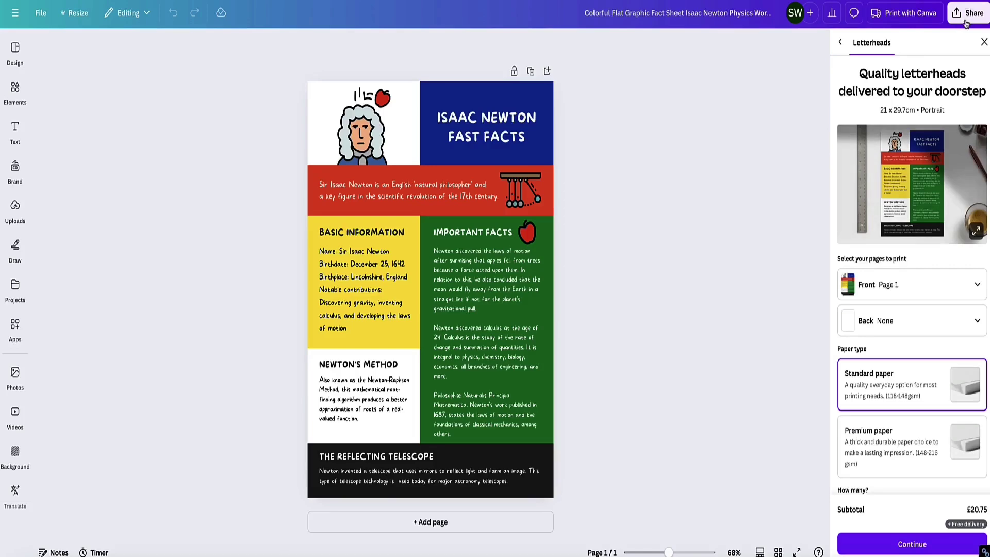
left_click(968, 12)
left_click(829, 233)
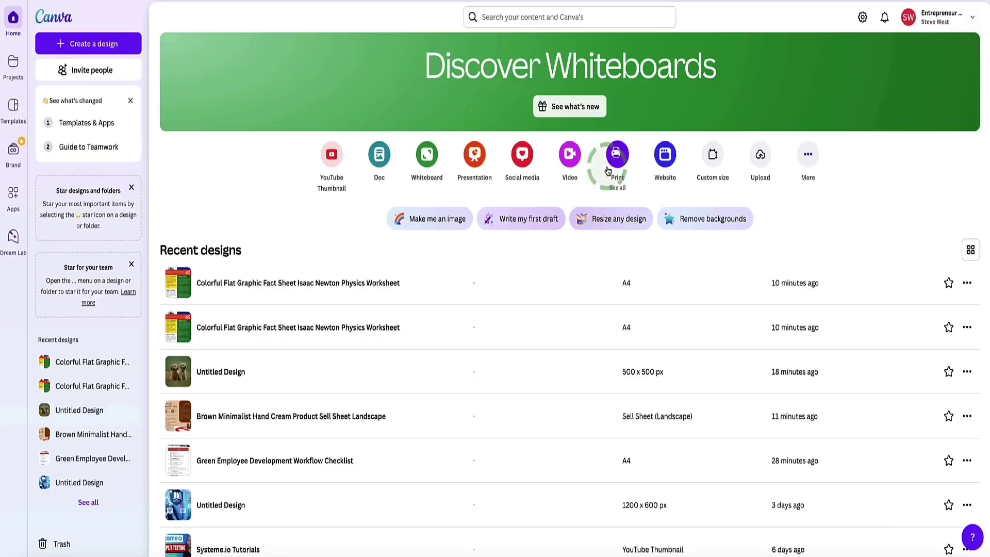
Step: Search Canva from the home page for "ebooks"
left_click(525, 20)
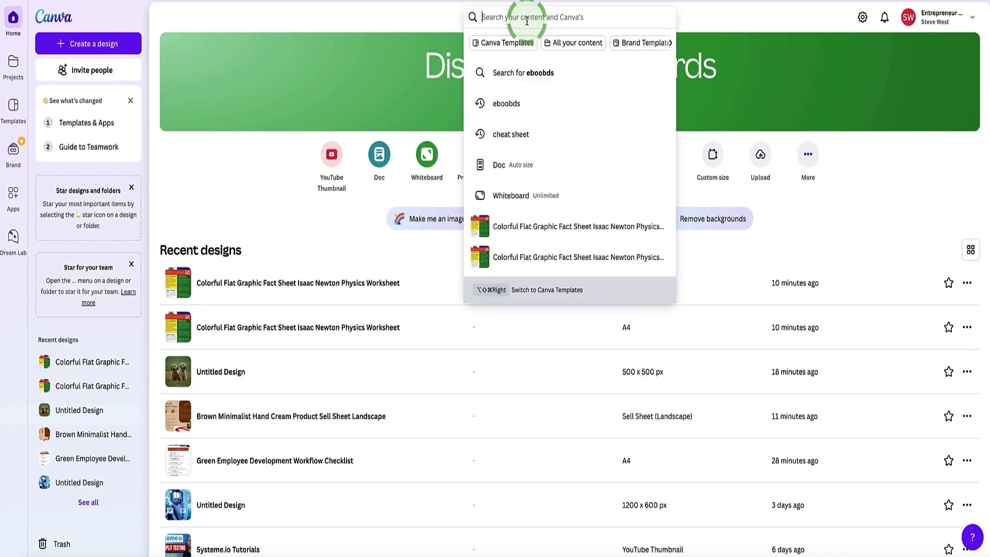
type("ebooks")
key("Return")
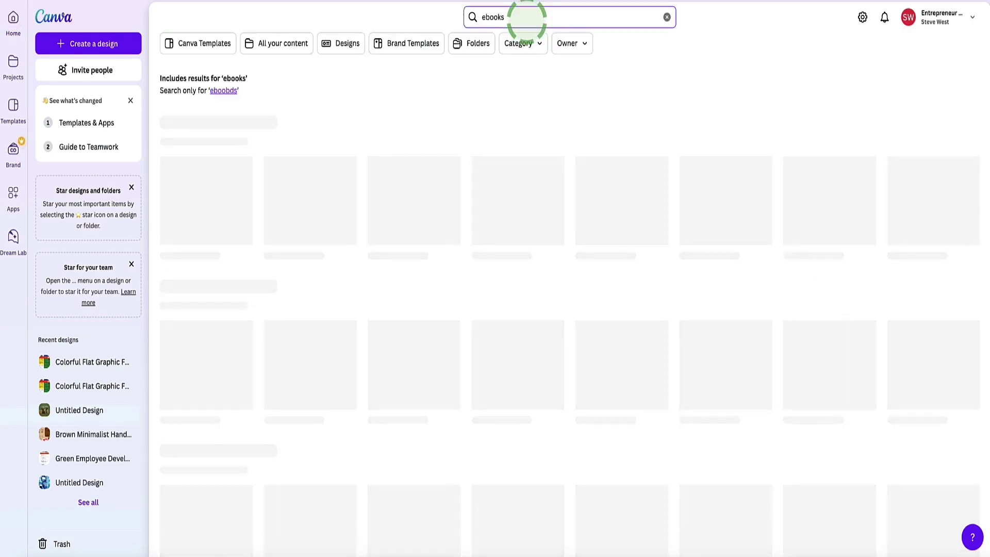
Step: Browse the ebook template results, loading more of them several times, and return to the first Canva templates
scroll(579, 213, "down", 2)
scroll(579, 213, "down", 6)
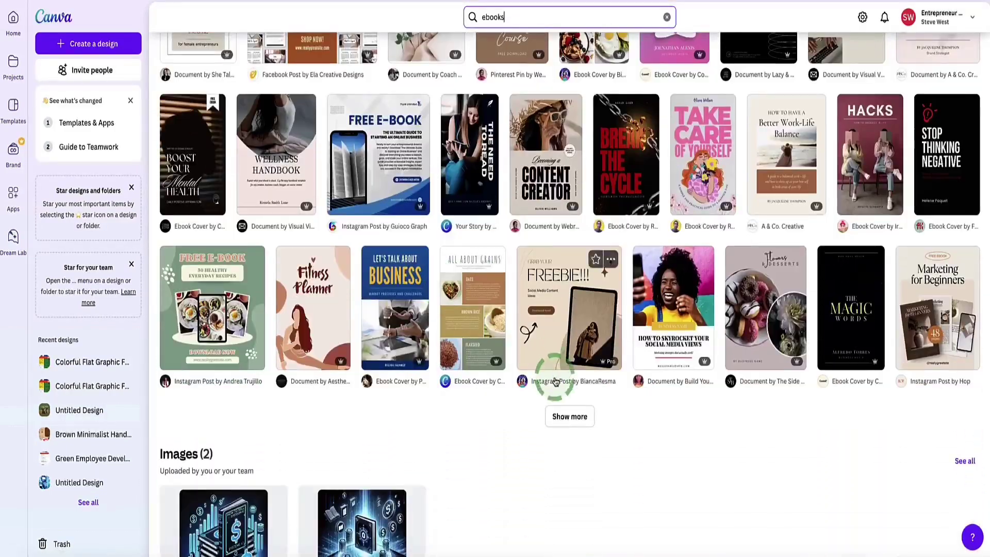
left_click(566, 425)
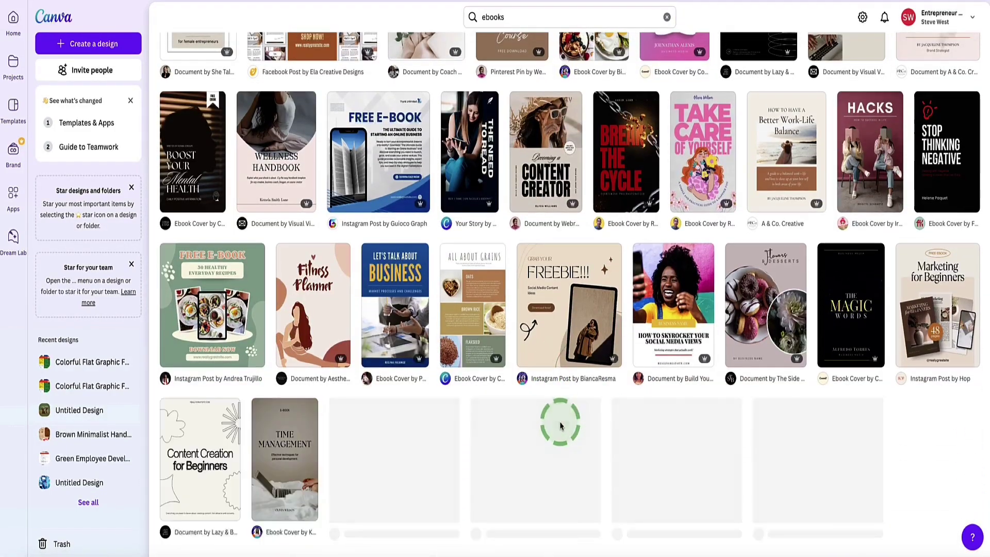
scroll(528, 237, "down", 6)
scroll(528, 242, "down", 7)
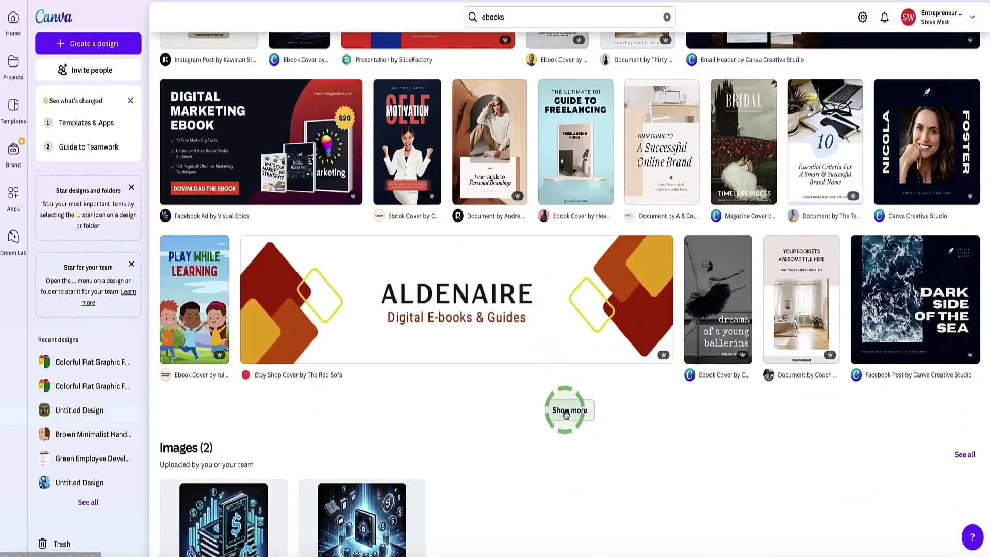
left_click(566, 411)
scroll(549, 191, "down", 4)
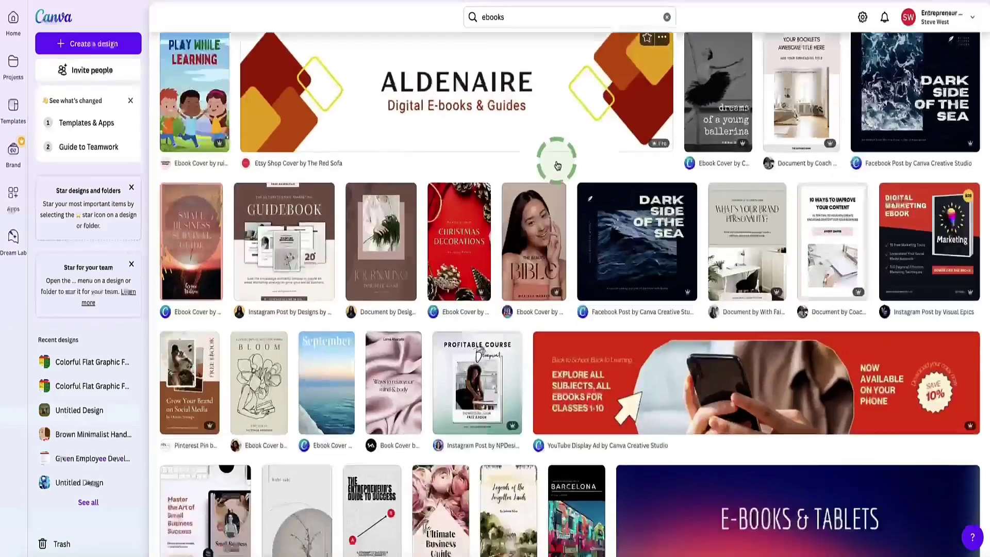
scroll(556, 165, "down", 7)
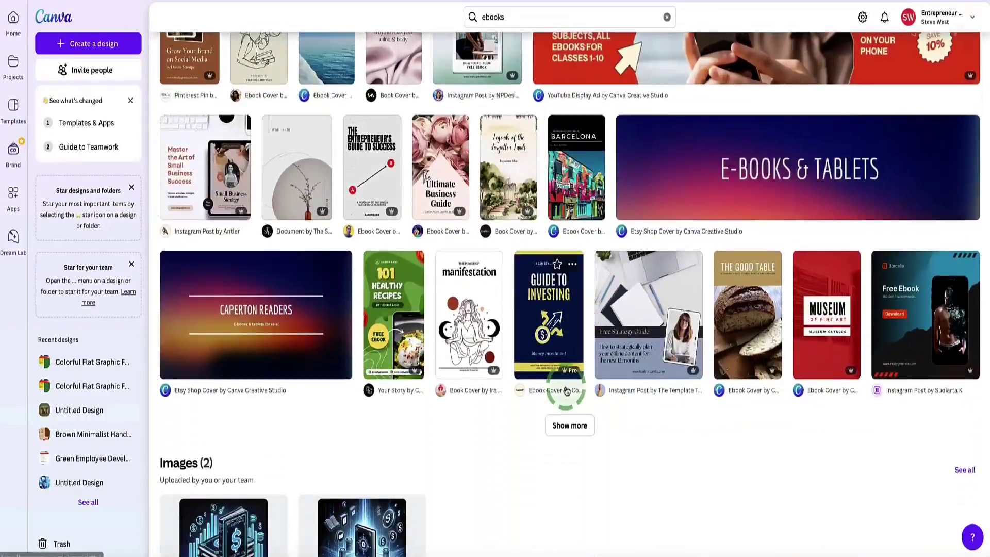
left_click(570, 425)
scroll(531, 181, "down", 3)
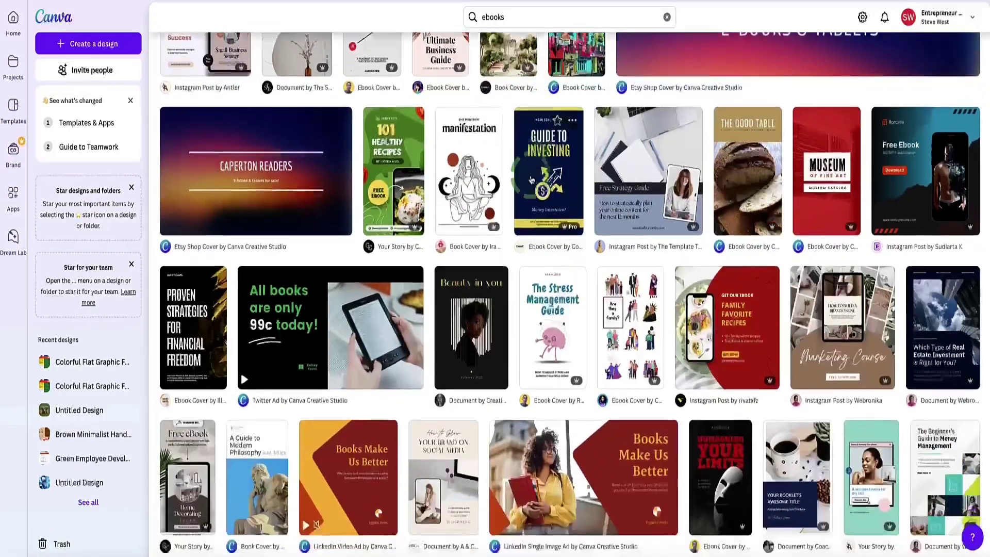
scroll(531, 179, "up", 15)
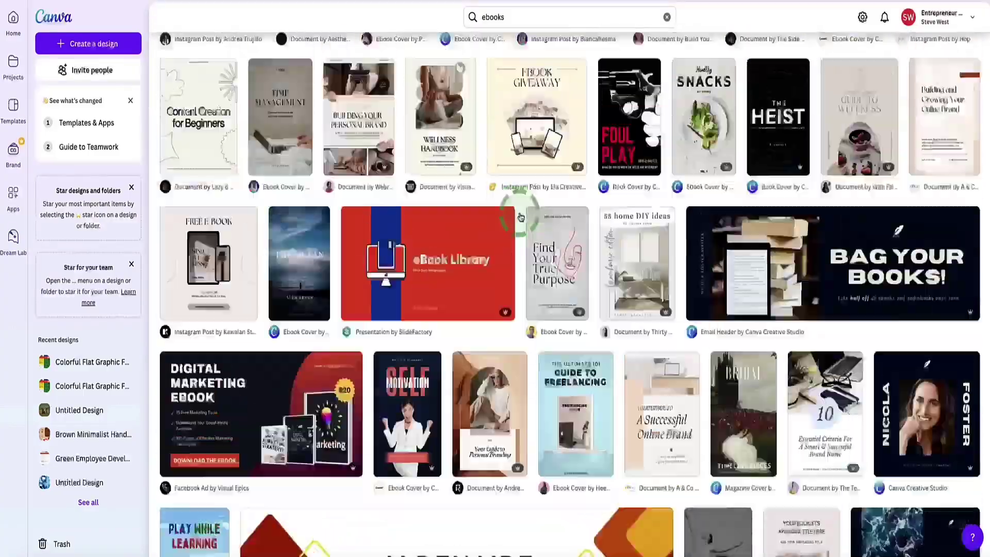
scroll(516, 220, "up", 5)
scroll(516, 219, "down", 4)
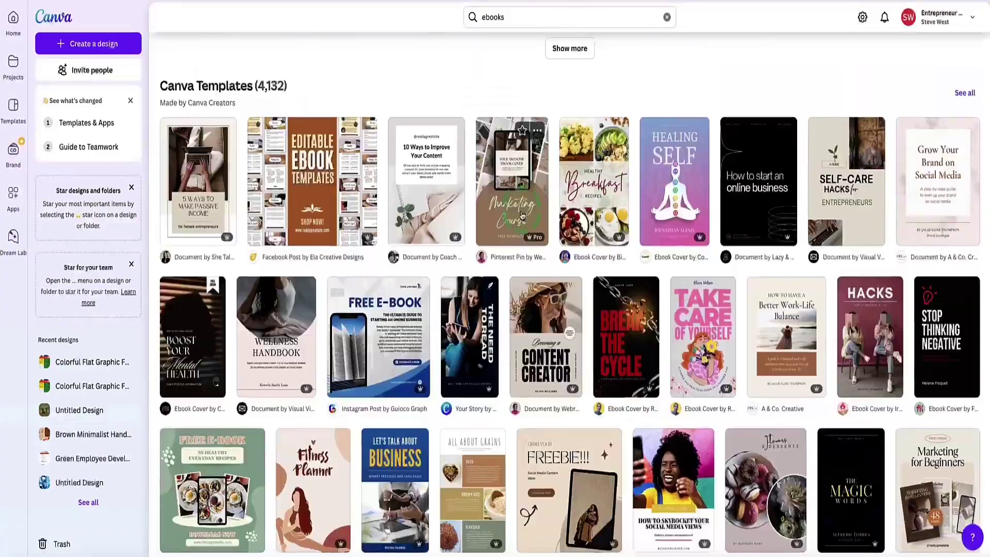
Step: Preview each page of the "5 Ways to Make Passive Income" ebook template, and close the preview
left_click(213, 177)
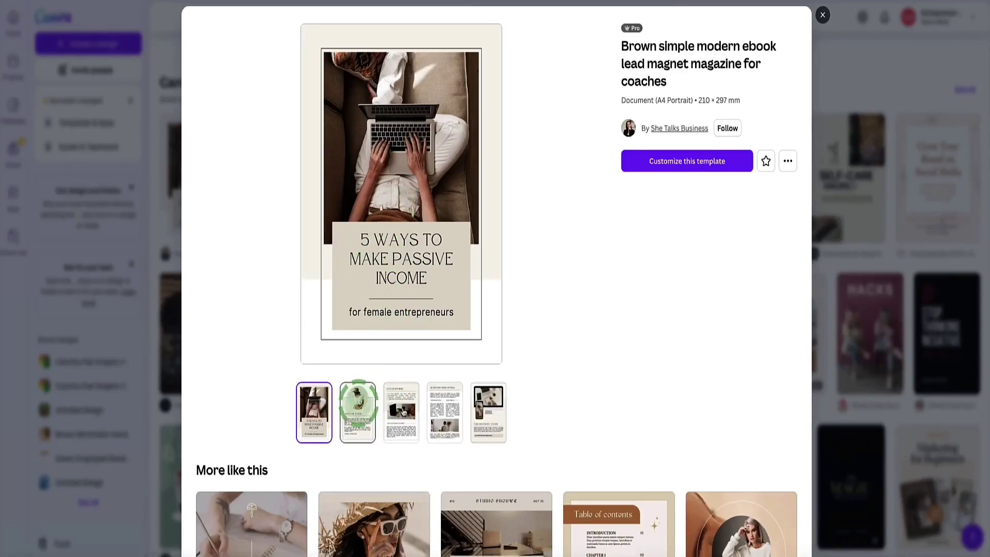
left_click(358, 407)
left_click(401, 409)
left_click(445, 410)
left_click(477, 410)
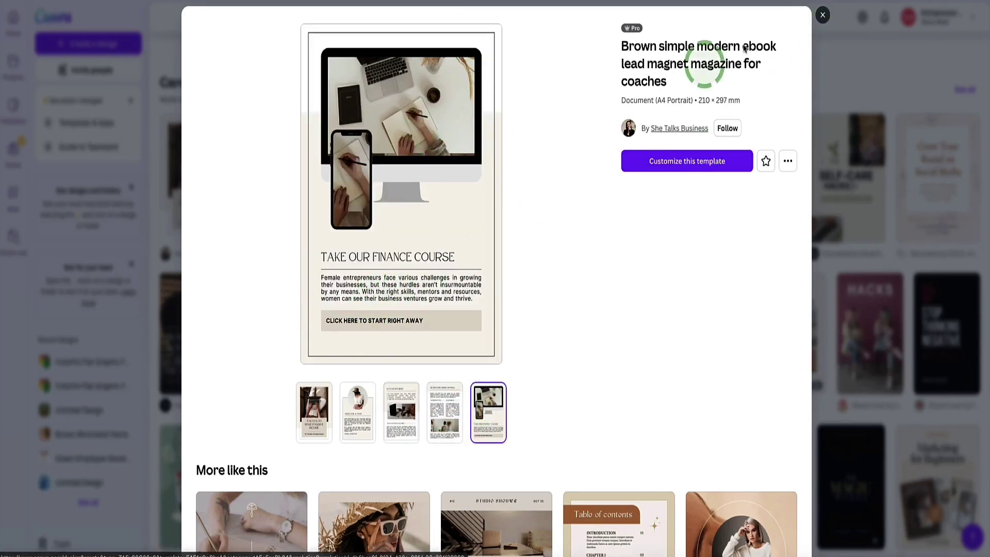
left_click(822, 15)
Step: Open the Beige Green Minimalist Wellness eBook and Workbook template for customizing
scroll(336, 212, "down", 3)
scroll(337, 212, "down", 4)
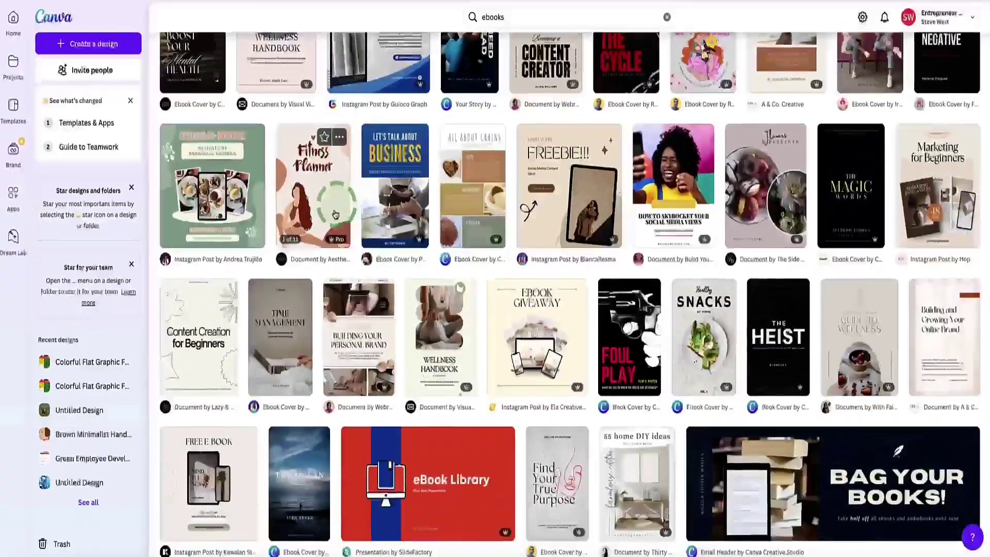
left_click(439, 300)
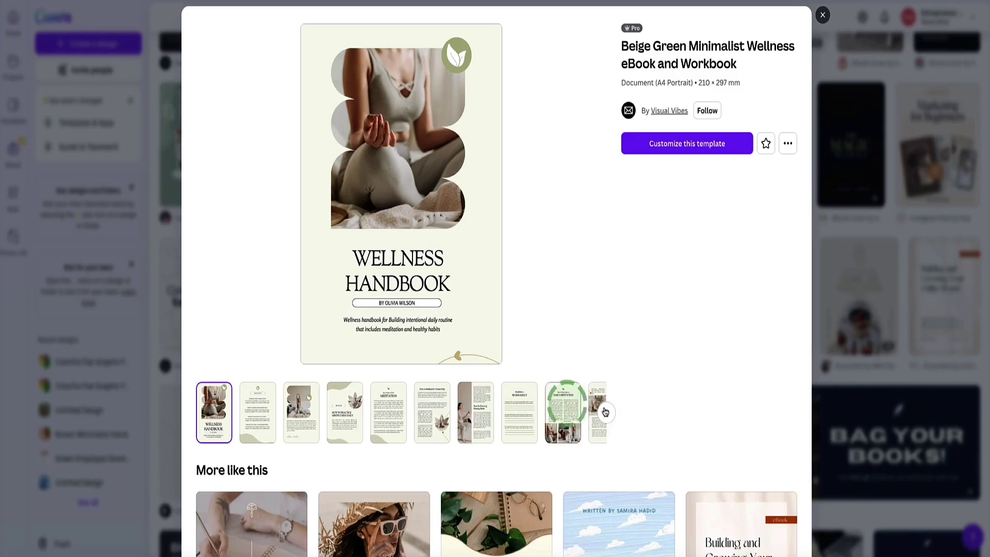
left_click(689, 148)
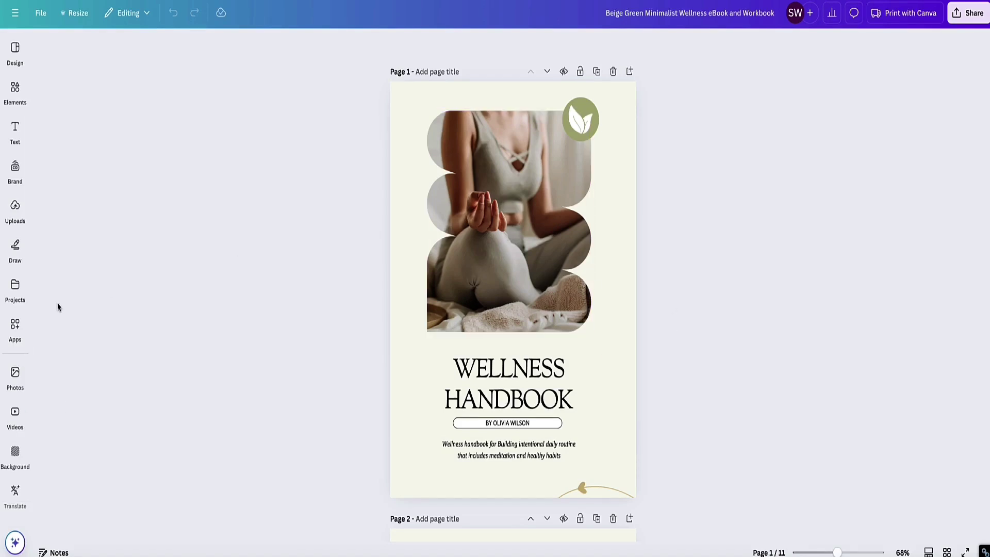
Step: Replace the cover photo with the picture of puppies in a green tub and change the title to "10 TOPS TO HOUSE TRAIN YOUR PULLY!"
left_click(15, 372)
left_click_drag(151, 293, 454, 258)
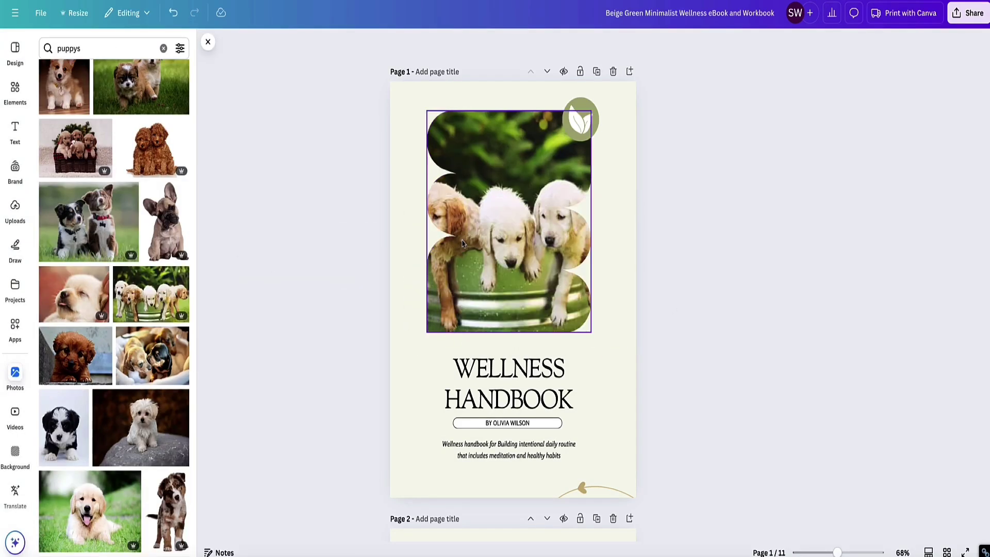
double_click(489, 374)
type("10 TOPS TO HOUSE TRAIN YOUR PULLY!")
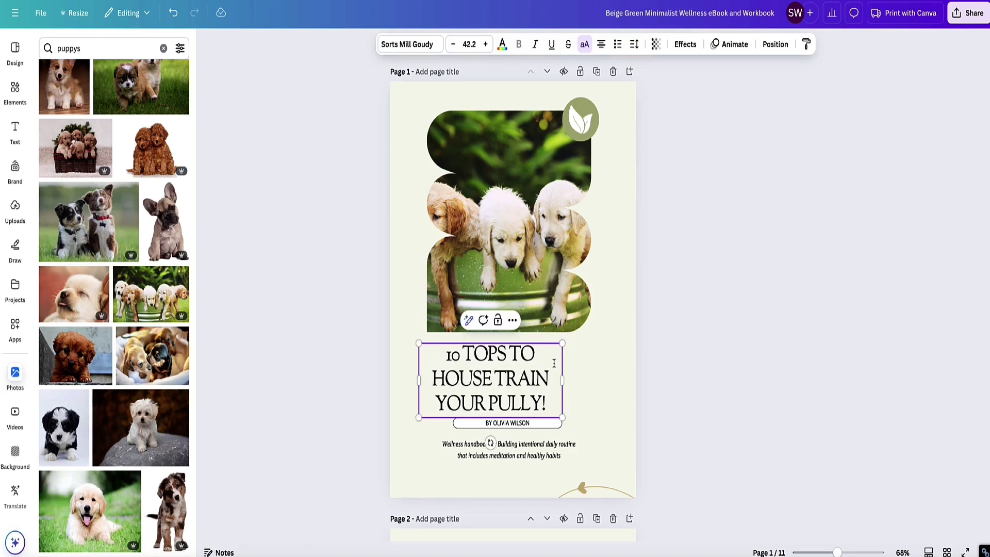
Step: Replace the leaf icon in the cover's green circle with the paw print graphic and color it white
left_click(582, 123)
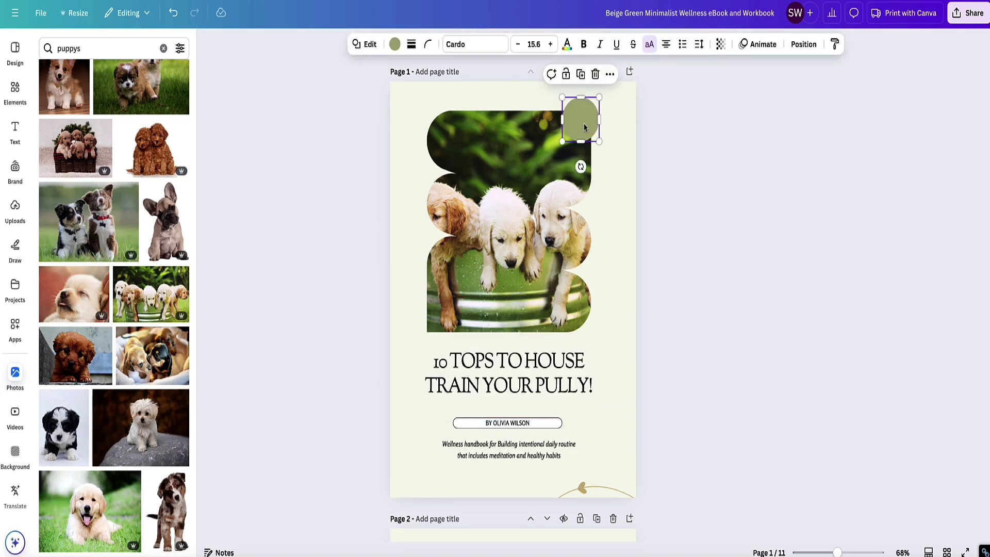
left_click(15, 90)
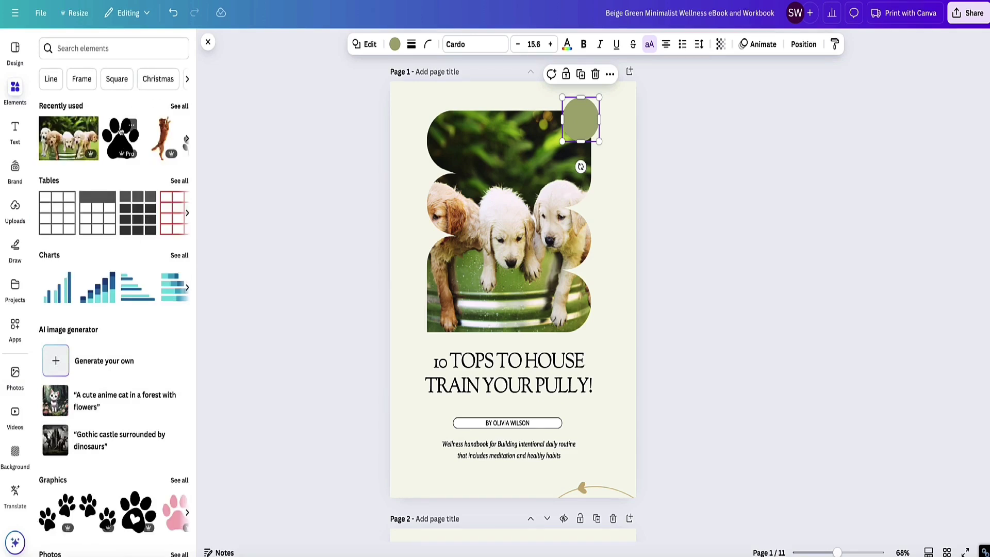
left_click_drag(118, 144, 575, 126)
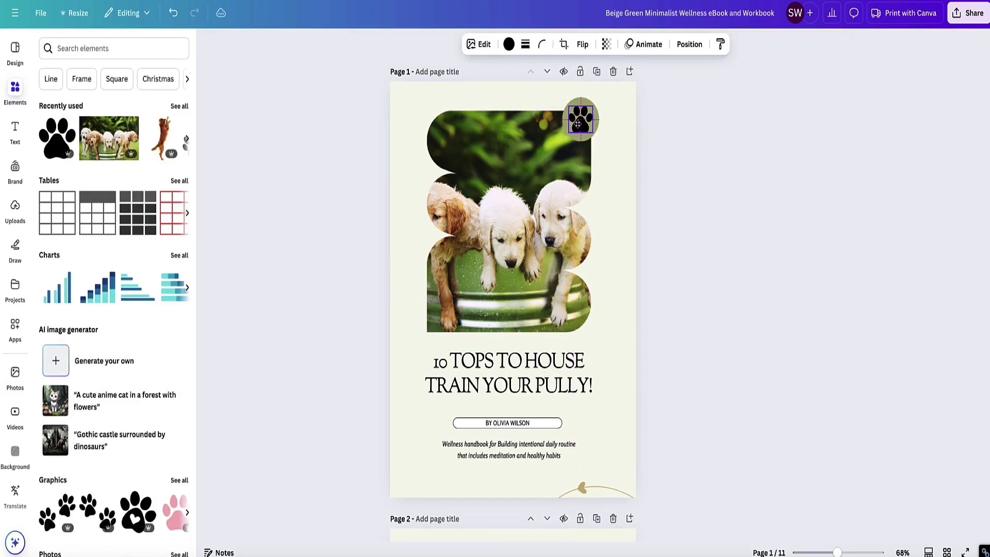
left_click(508, 44)
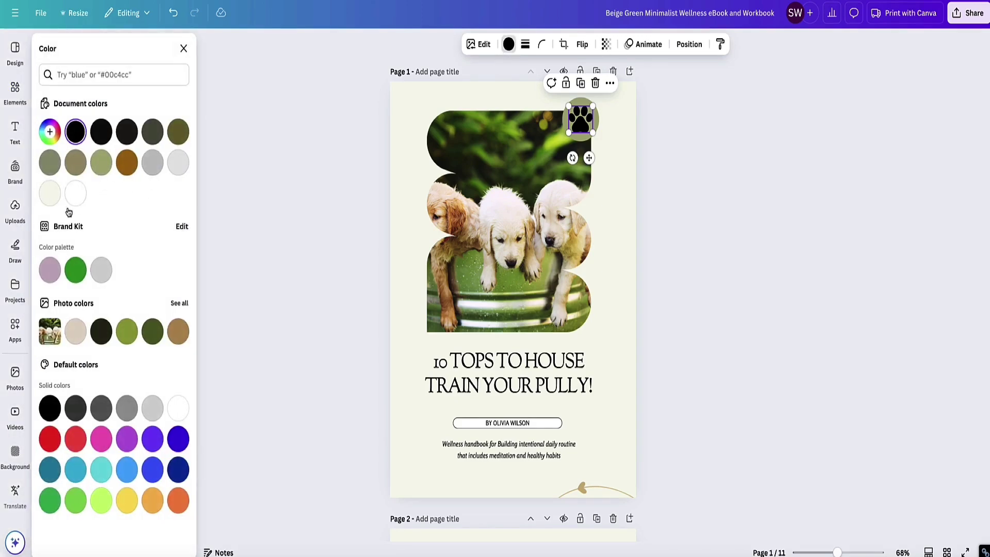
left_click(75, 194)
left_click(281, 207)
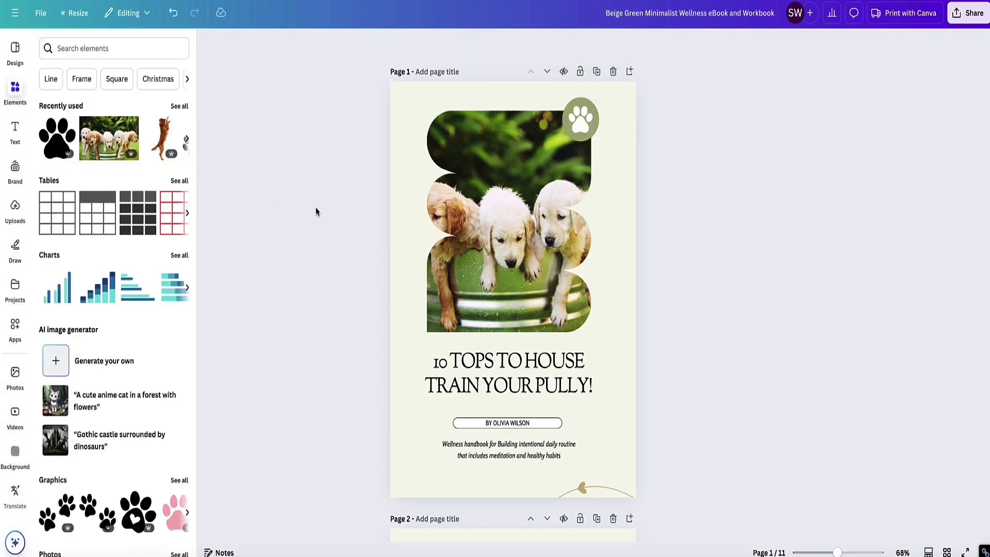
Step: Copy "Feed your puppy at the same times every day." from ChatGPT and replace the first table of contents description in the Canva ebook with it
scroll(316, 211, "down", 10)
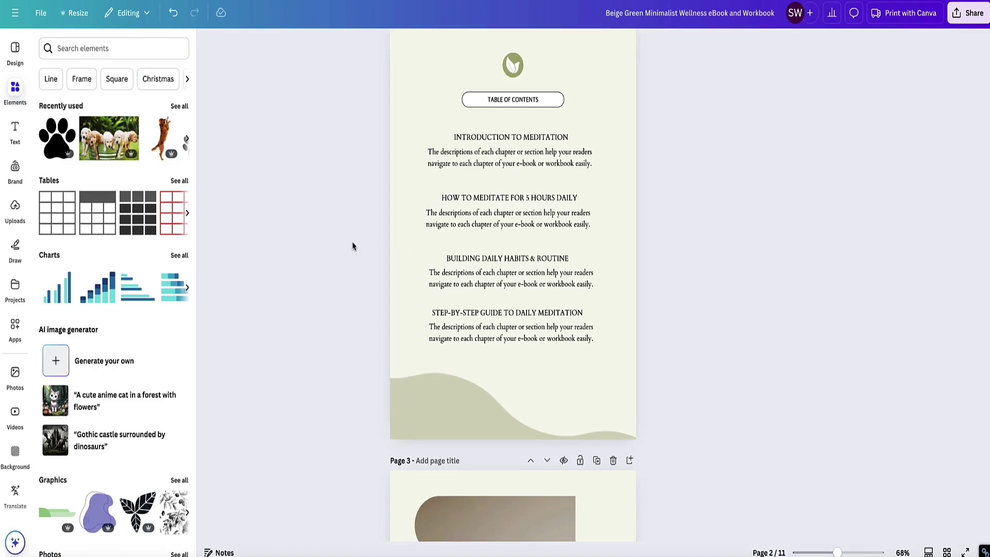
scroll(353, 242, "up", 1)
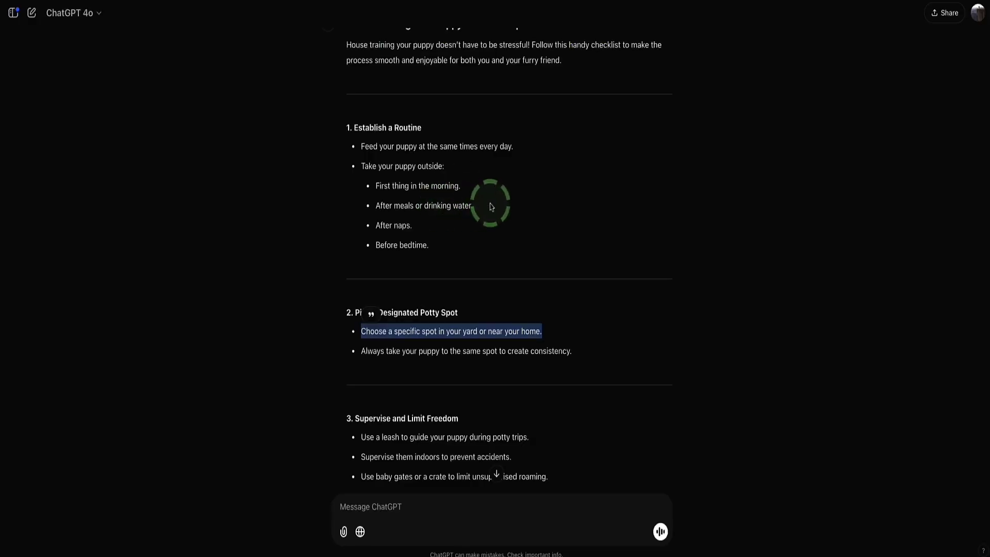
left_click_drag(514, 148, 346, 148)
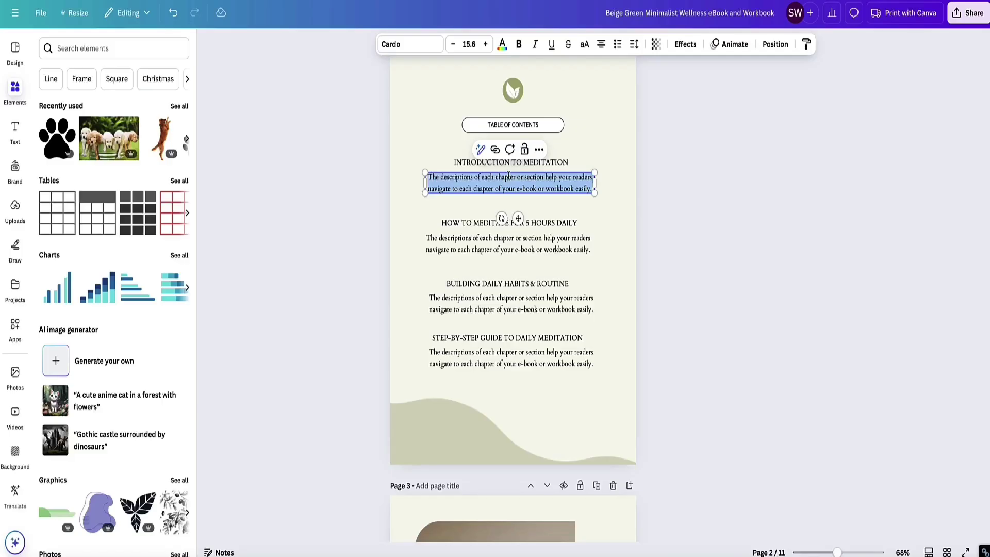
type("Feed your puppy at the same times every day.")
left_click(377, 199)
Step: Look through page 3 and the following pages of the ebook template
scroll(377, 199, "down", 5)
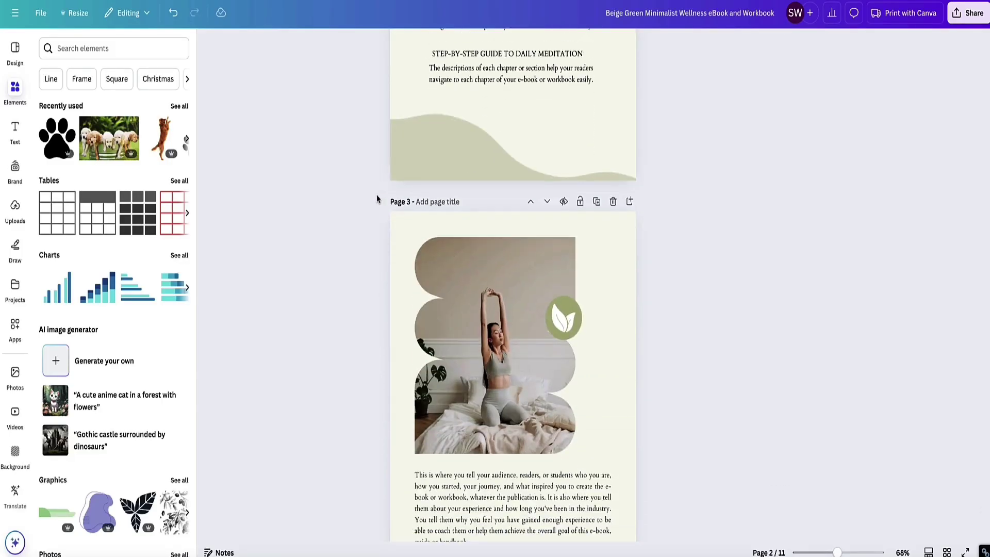
scroll(376, 199, "down", 1)
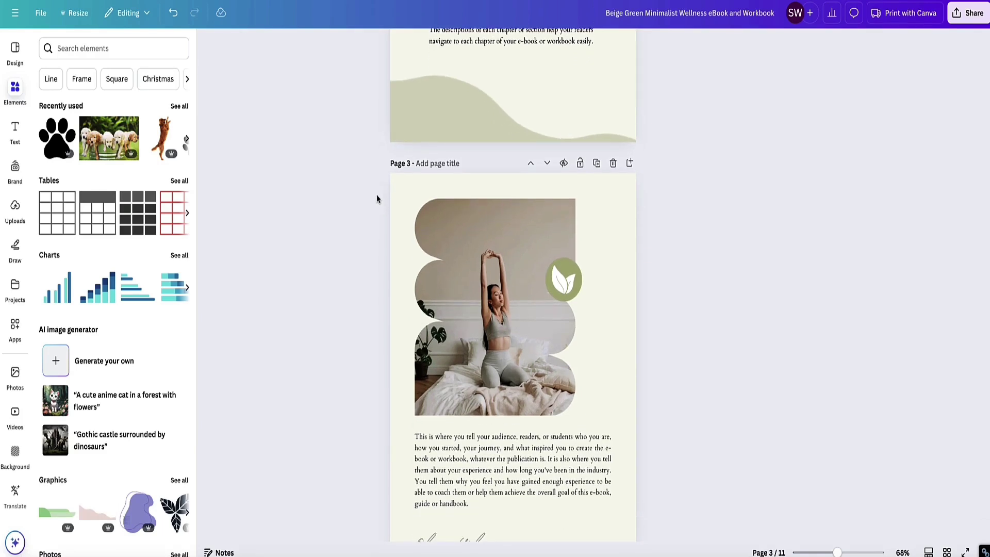
scroll(566, 238, "down", 1)
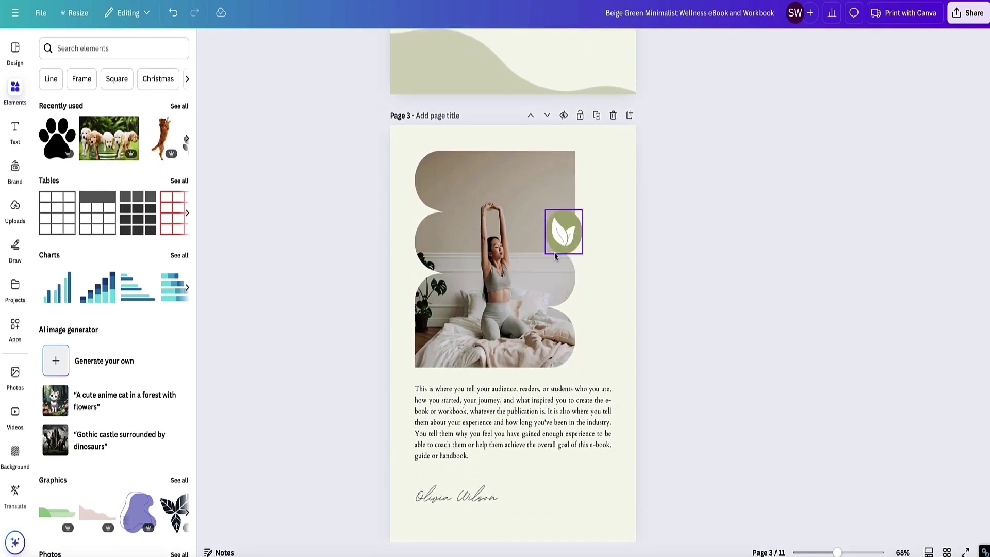
scroll(556, 309, "down", 3)
scroll(555, 345, "down", 6)
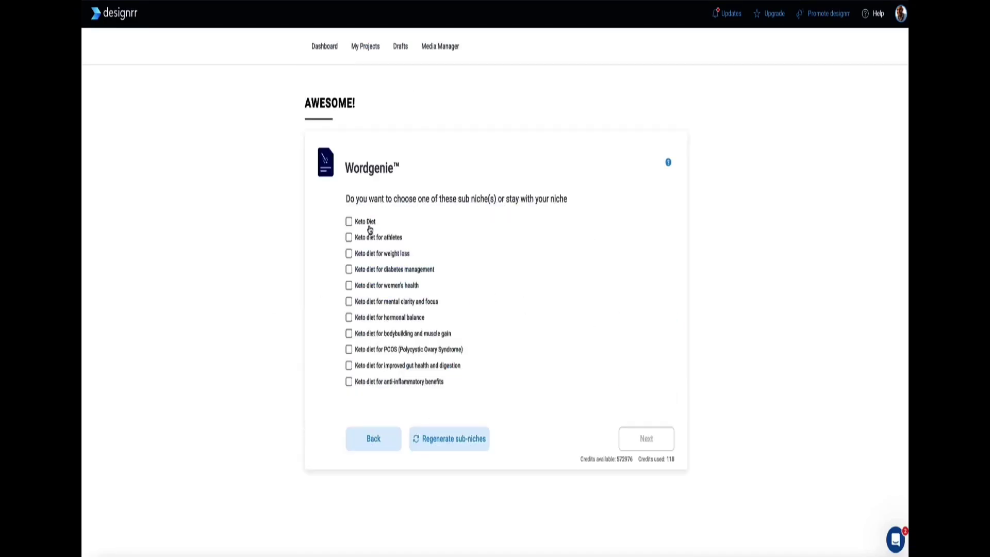
Step: In Designrr, choose sub-niche "Keto diet for weight loss", audience "New mothers" and title "Keto for New Moms: A Guide to Losing Baby Weight and Boosting Energy"
left_click(349, 254)
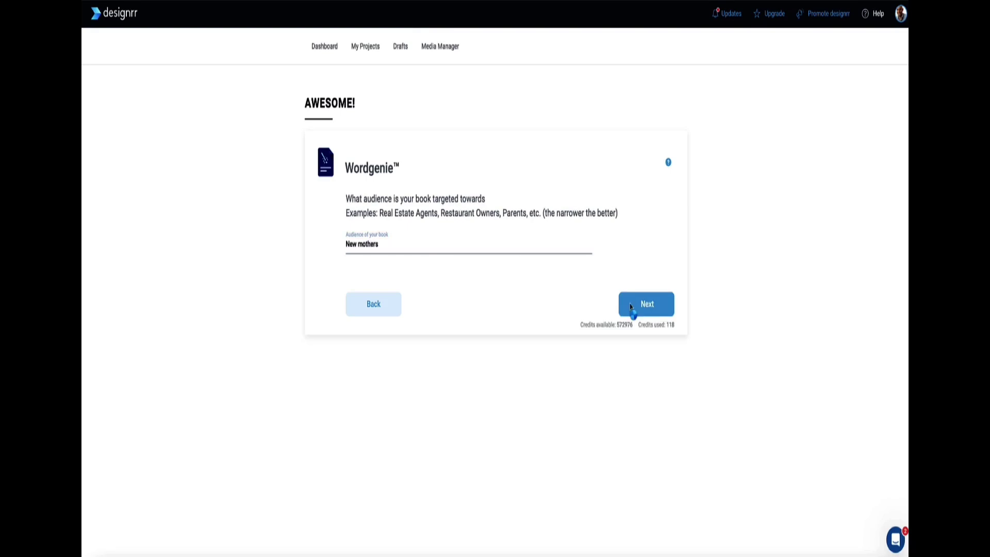
left_click(630, 307)
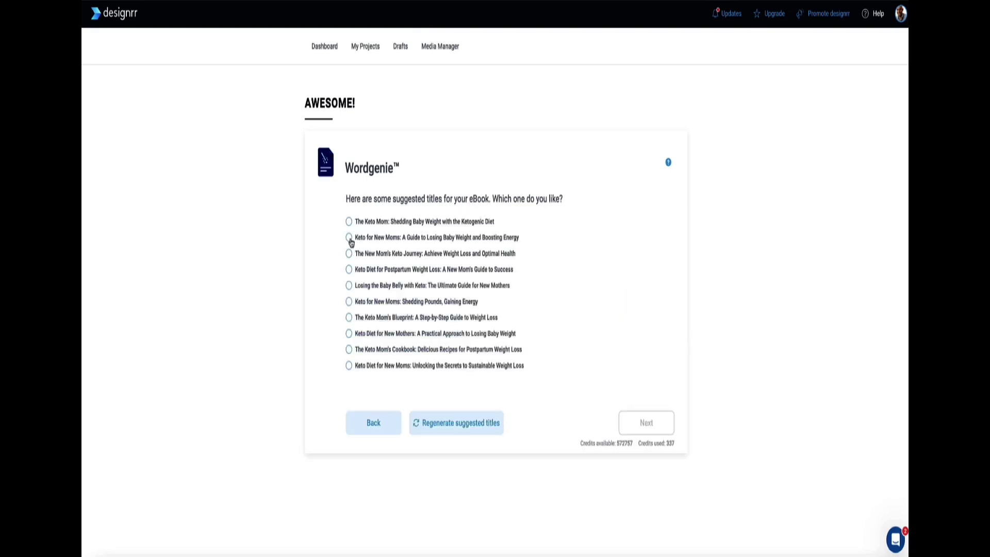
left_click(351, 239)
Step: Review the suggested chapter outline and have Wordgenie write the full ebook draft
scroll(547, 310, "down", 5)
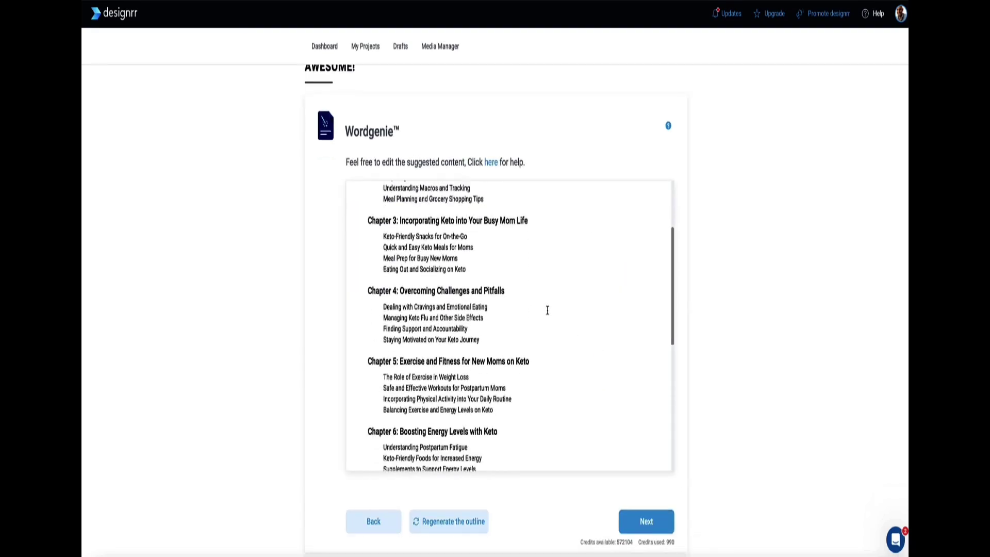
scroll(548, 310, "down", 5)
scroll(559, 319, "up", 10)
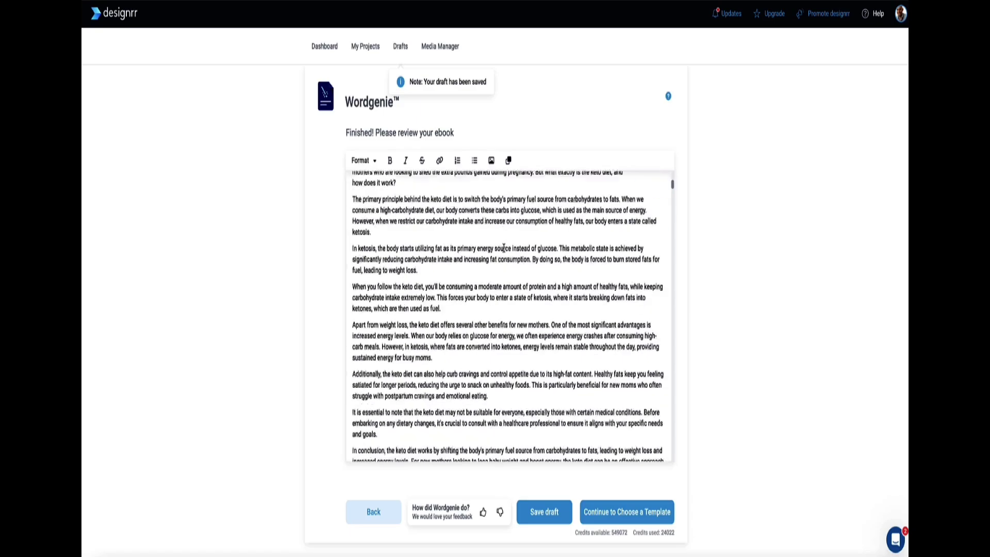
Step: Browse the Health & wellness templates and apply the Ketogenic Diet template to the ebook
scroll(504, 248, "down", 20)
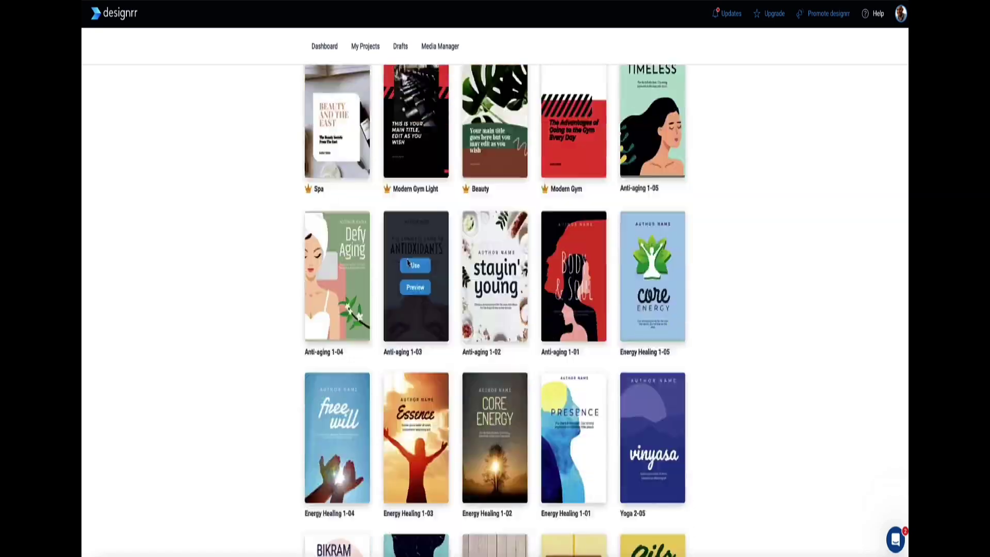
scroll(411, 264, "down", 20)
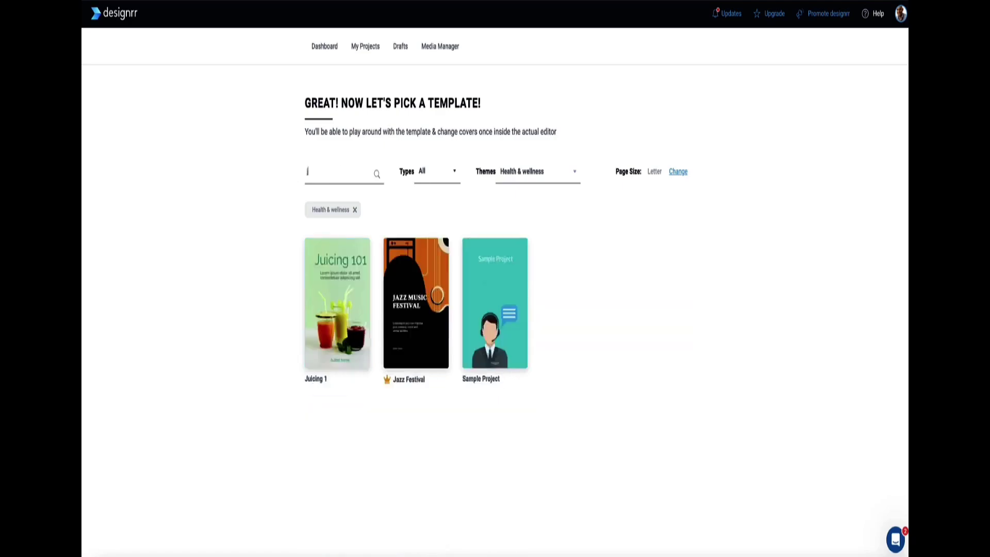
left_click(338, 295)
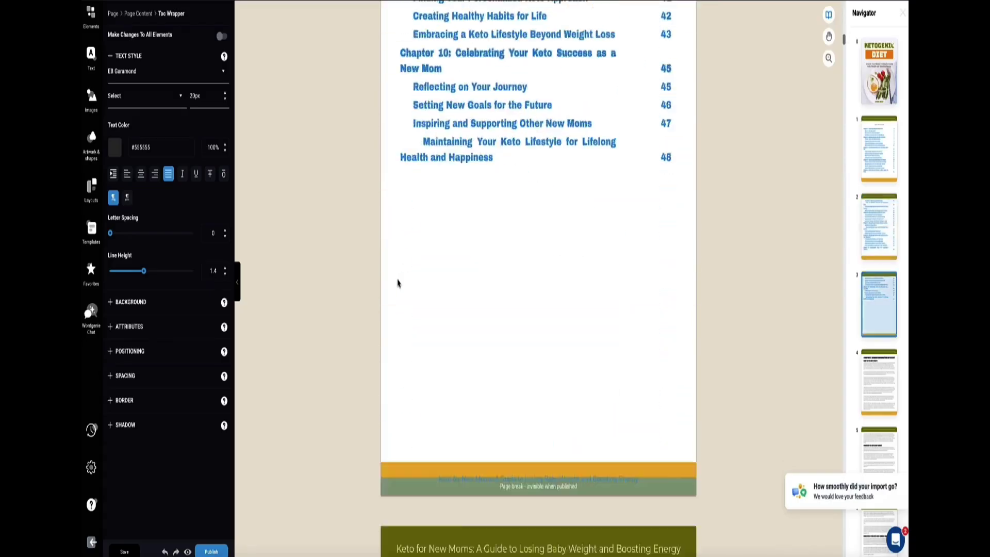
Step: Change the cover title to "MY KETOGENIC DIET PLAN" and move the subtitle below it
scroll(371, 262, "up", 10)
type("MYKETOGE")
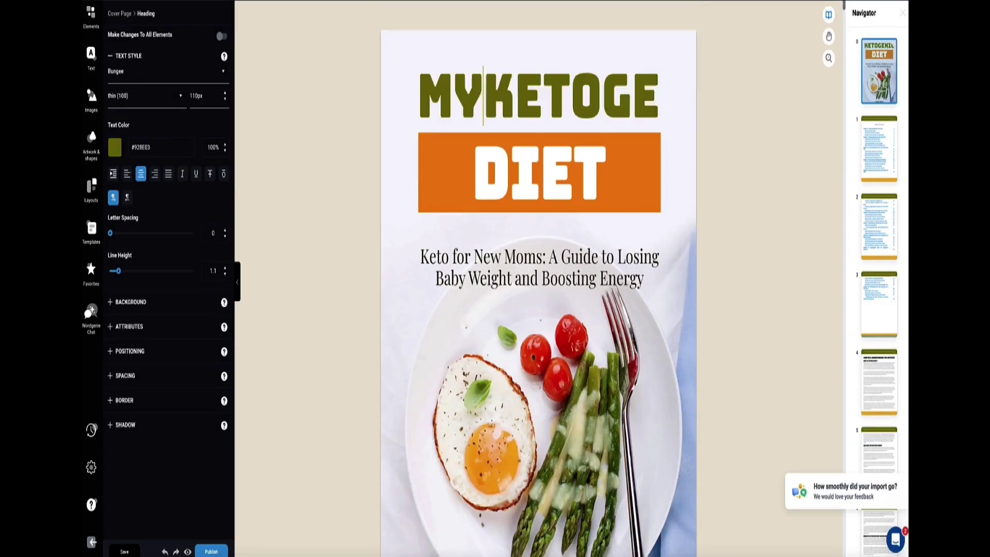
left_click(414, 245)
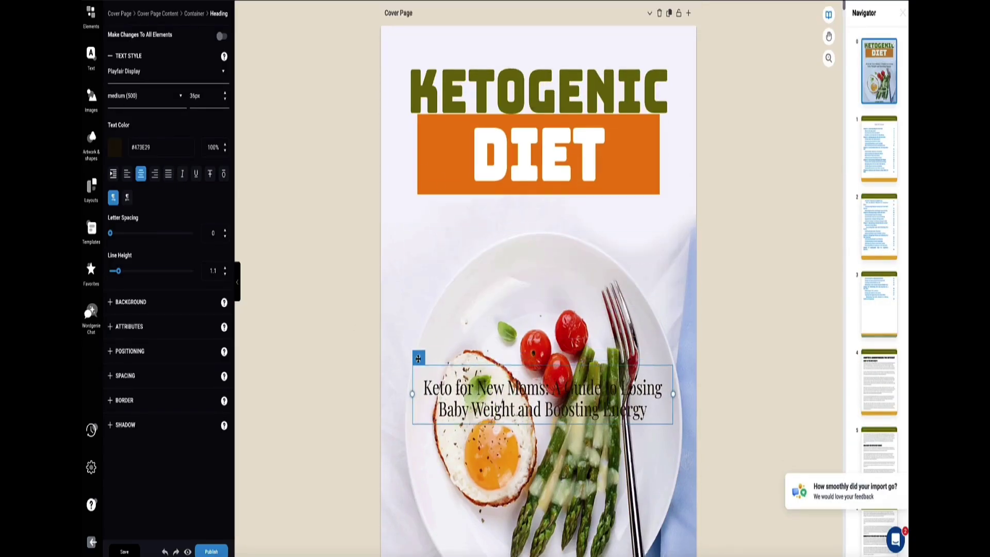
left_click_drag(421, 112, 420, 187)
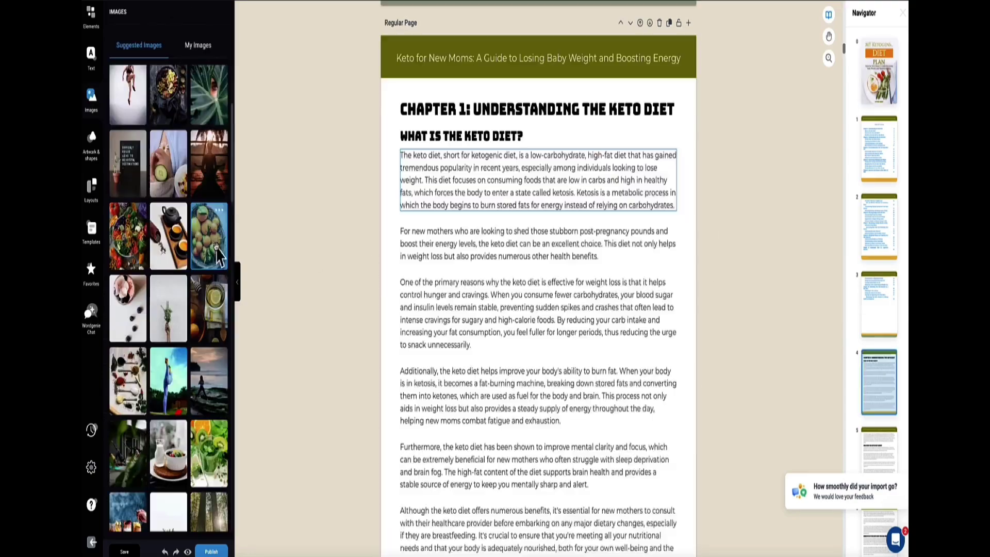
Step: Add the fruit basket and salad bowl photos to the Chapter 1 page and a Weight Loss artwork image to the following page
left_click_drag(518, 268, 504, 204)
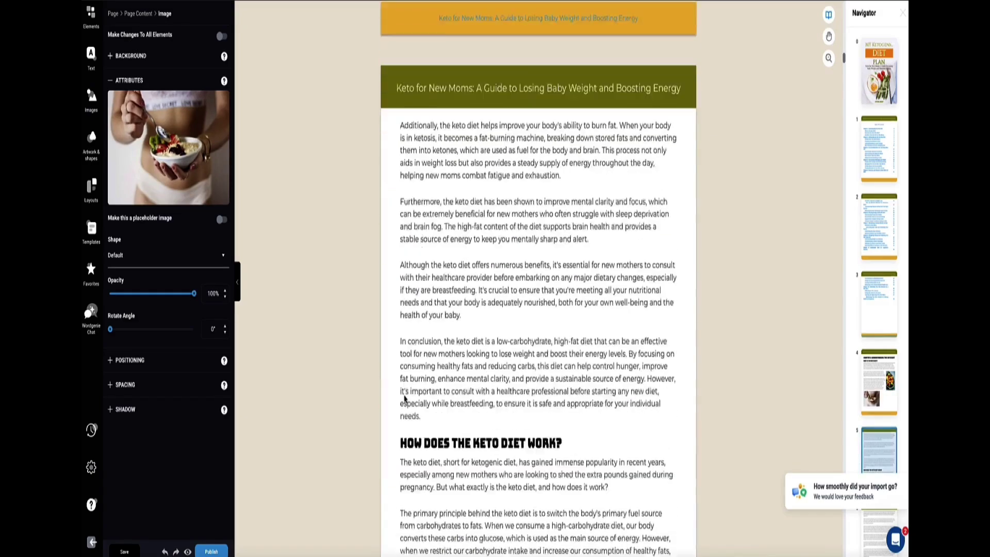
left_click(91, 139)
left_click(134, 191)
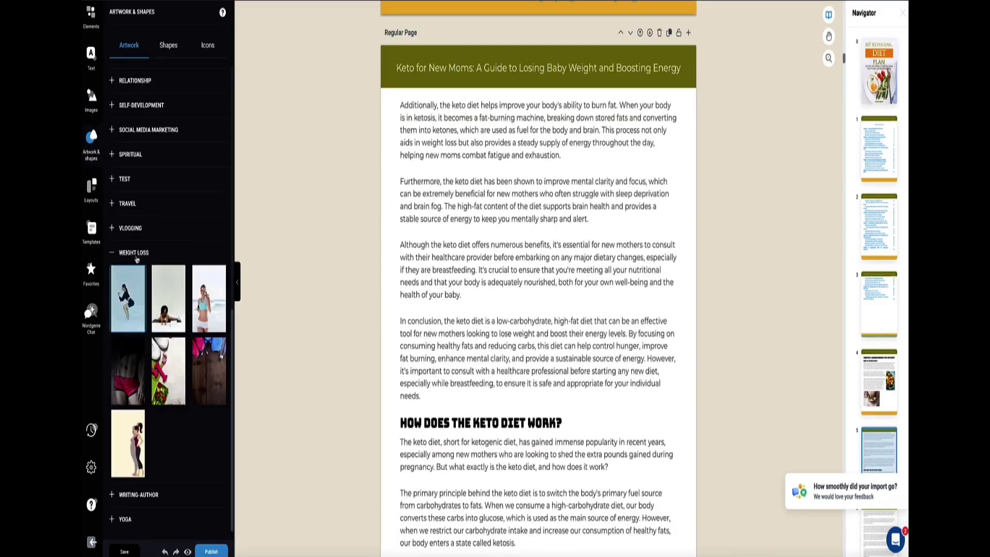
left_click_drag(127, 308, 647, 126)
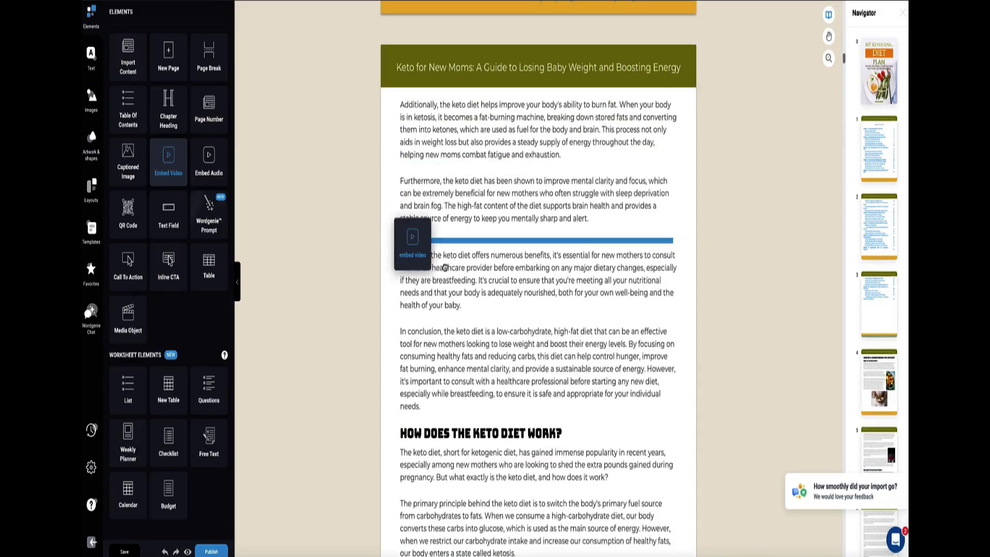
Step: Place an embedded video in the keto text and insert Wordgenie's answer to "Write 5 bullet point tips for the keto diet for new mothers"
left_click_drag(409, 239, 409, 235)
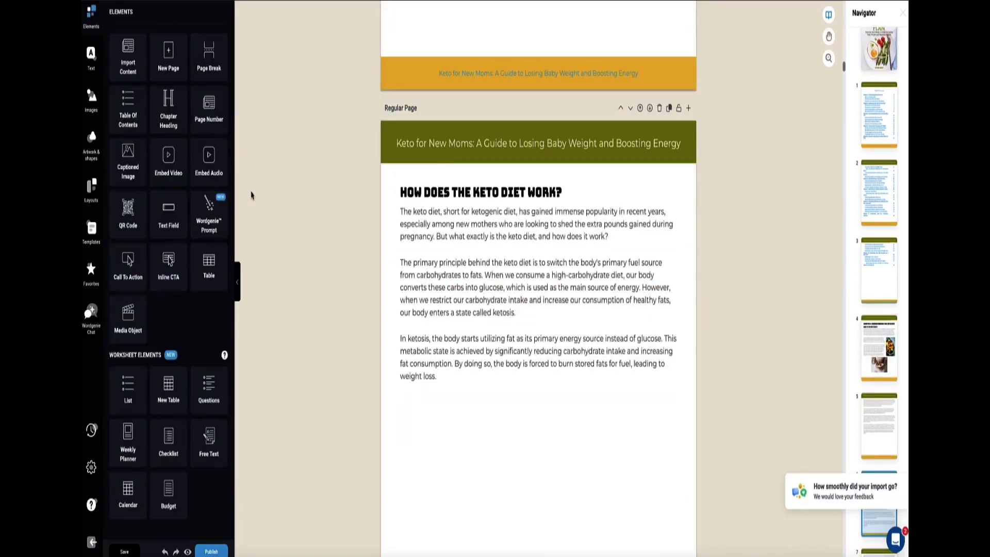
left_click_drag(209, 211, 448, 288)
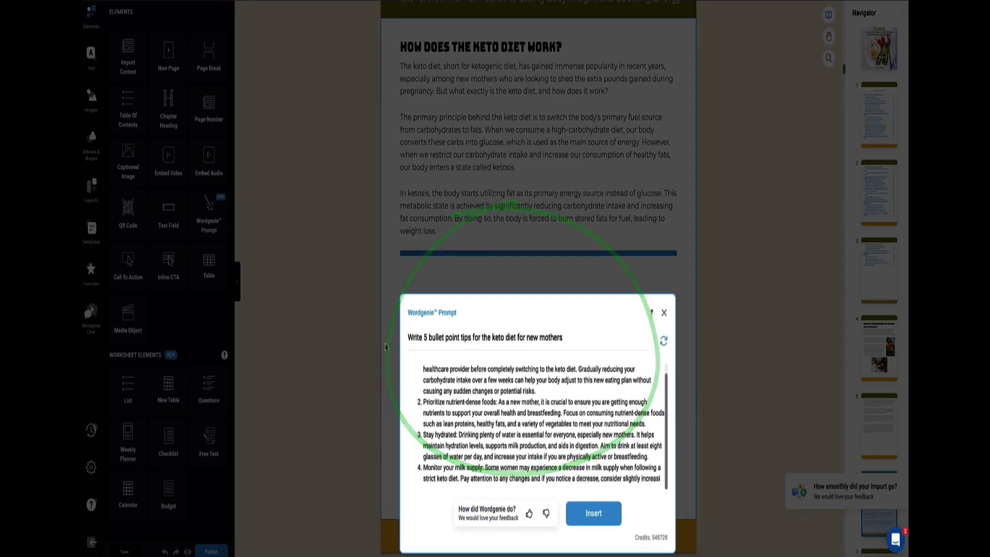
left_click(593, 502)
Step: Add a red "Get My Keto Diet Course Now!" call-to-action box after the section on eating out and socializing
scroll(491, 207, "down", 10)
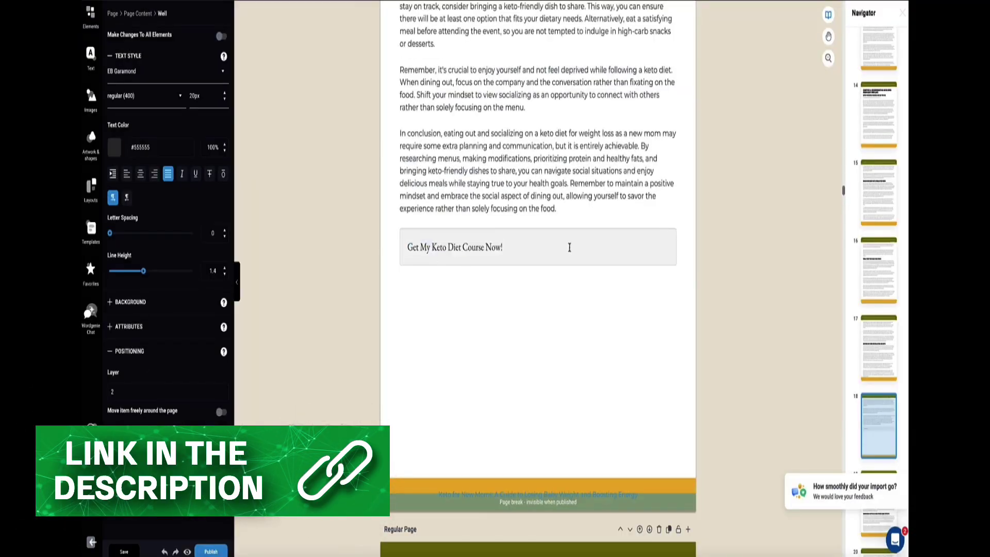
left_click(115, 355)
left_click(307, 276)
left_click(536, 361)
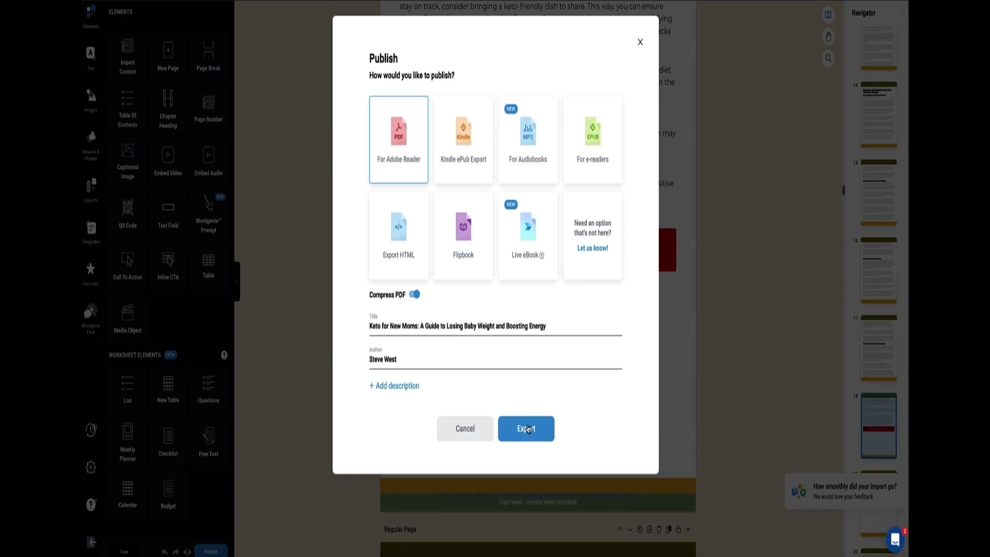
Step: Export the ebook as a compressed PDF and page through its flipbook version
left_click(527, 429)
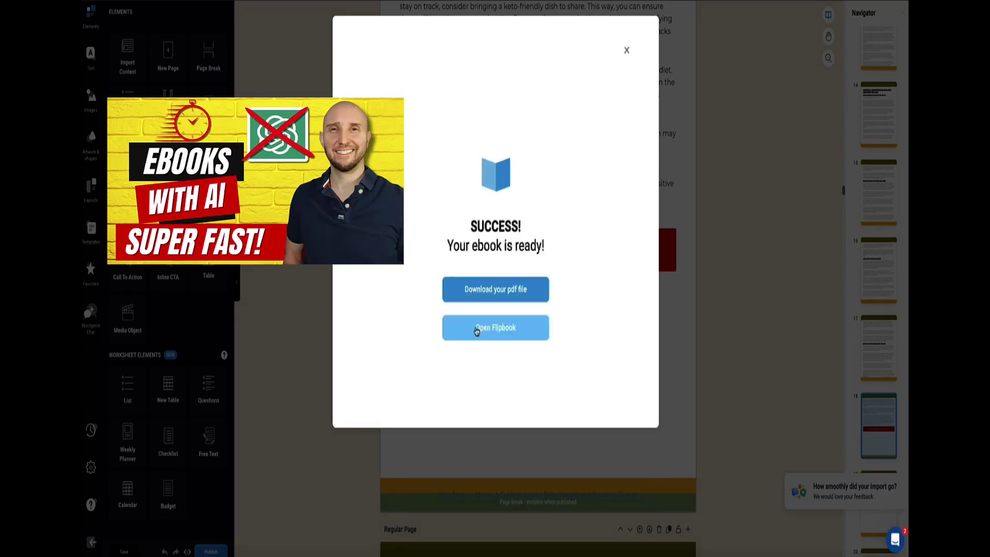
left_click(470, 327)
left_click(903, 272)
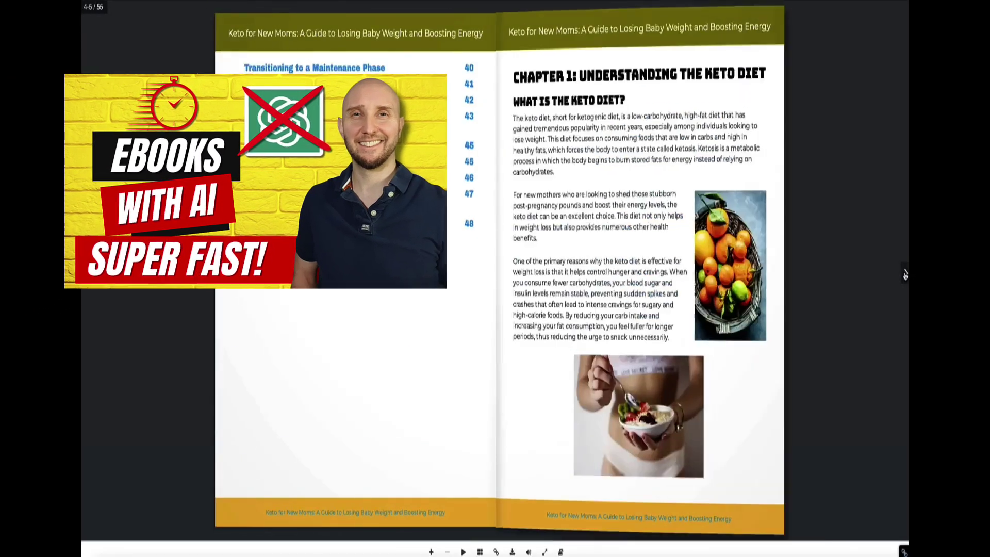
left_click(905, 274)
left_click(904, 273)
left_click(905, 274)
left_click(904, 274)
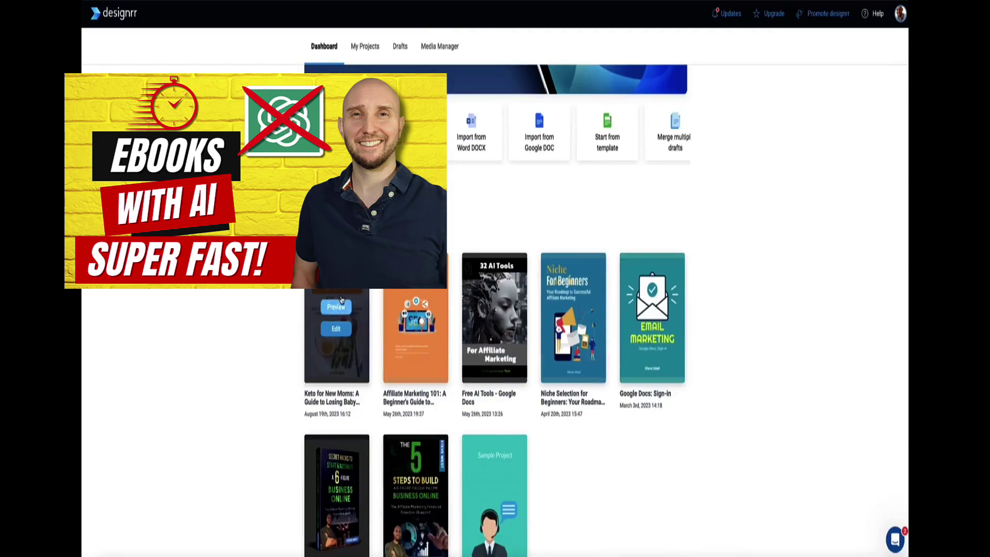
Step: Open the Cover & Mockup Creator for the keto ebook and browse its book and device mockups
left_click(361, 304)
left_click(412, 327)
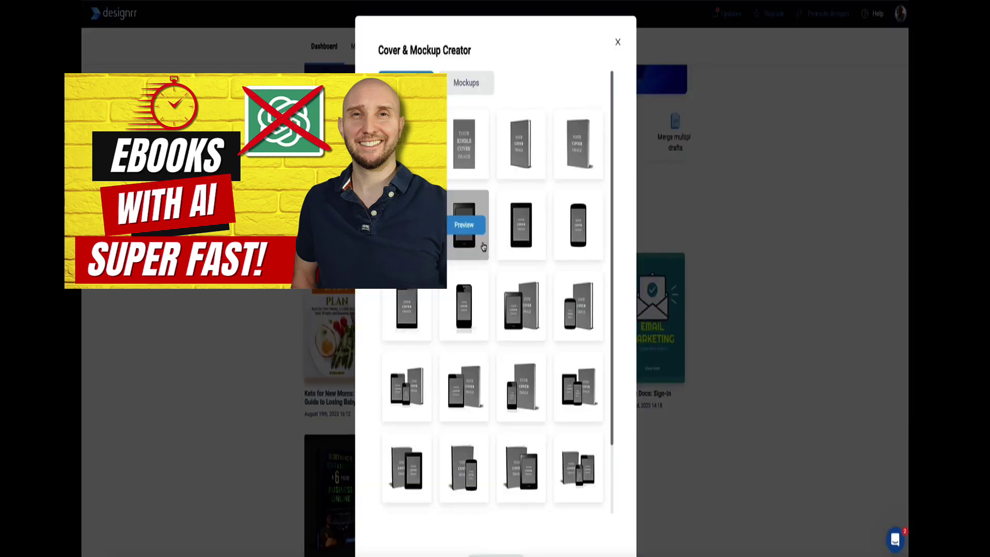
scroll(483, 247, "down", 3)
left_click(464, 304)
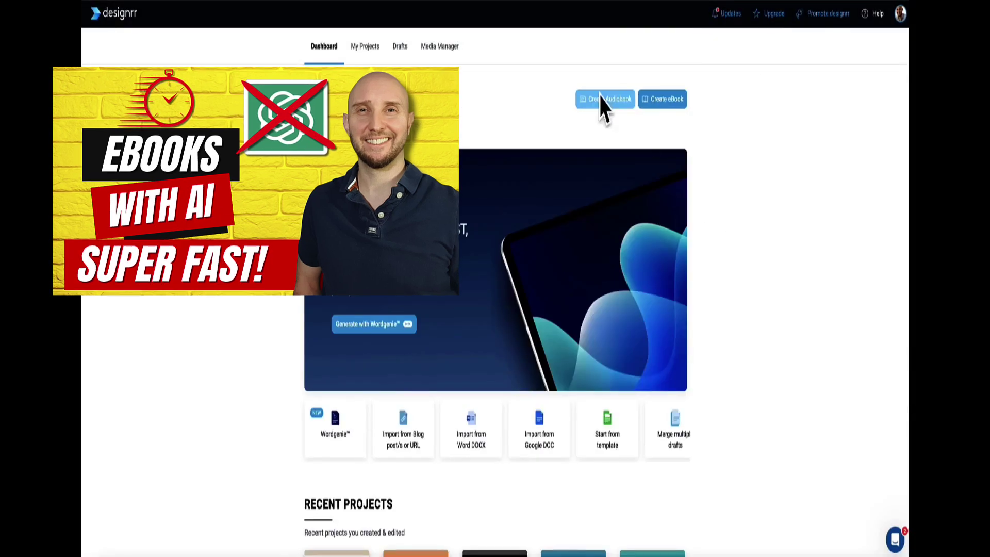
Step: Start creating a new audiobook from the Designrr dashboard
left_click(601, 98)
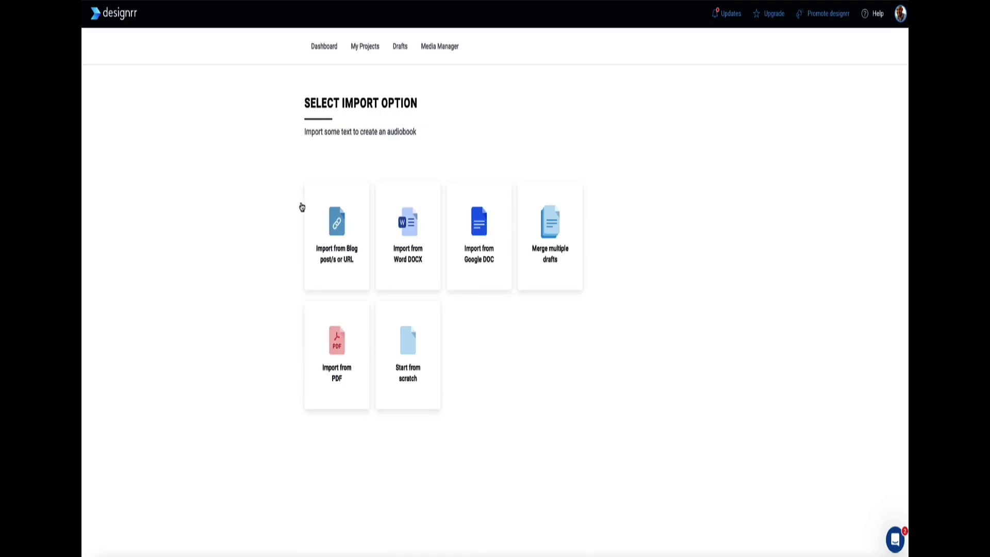